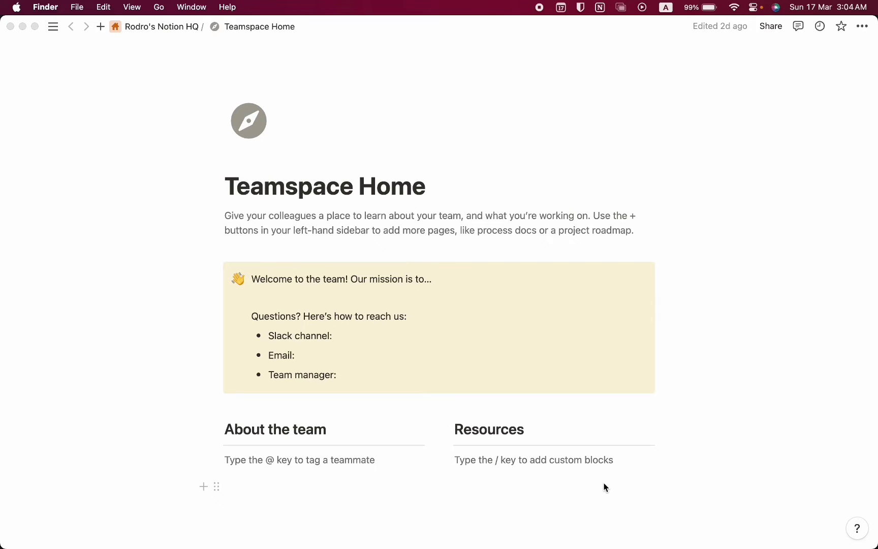
Create a private page titled 'Invoice Manager' with a document icon, then hide the sidebar
click(605, 487)
key(super+backslash)
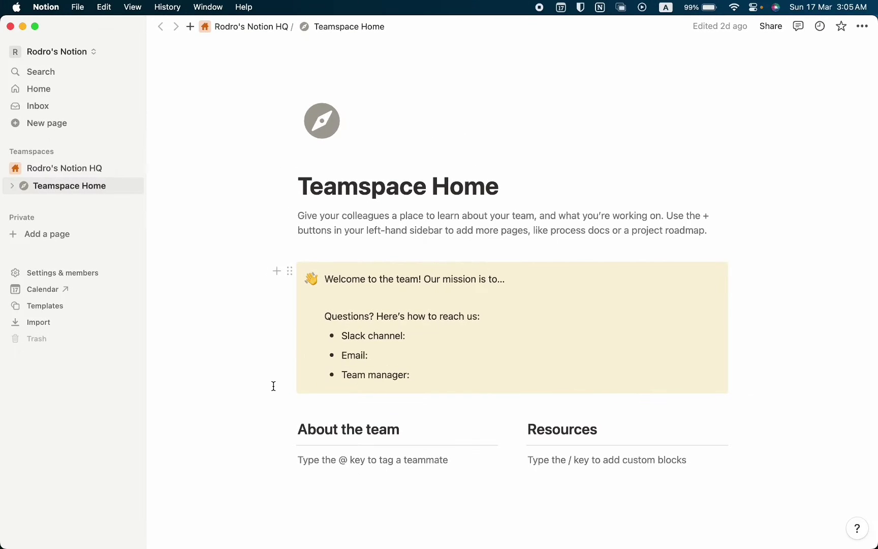
click(60, 234)
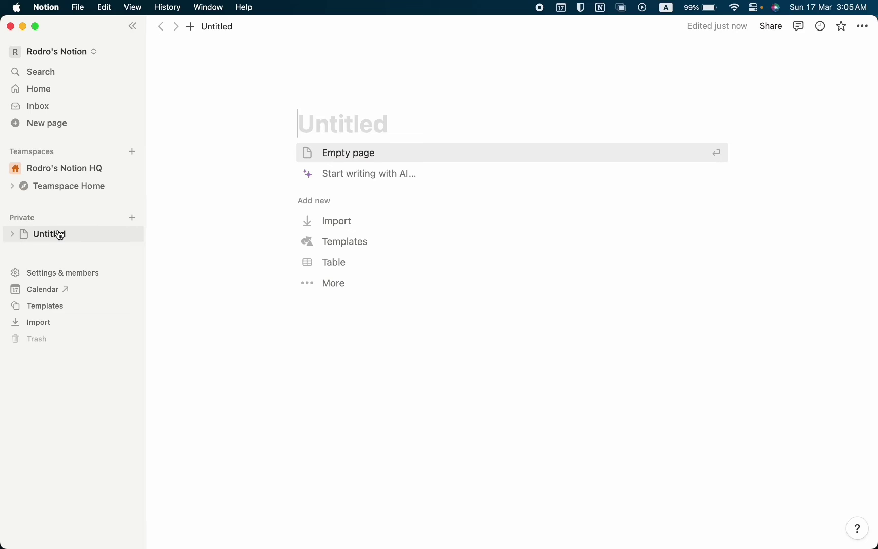
text(Invoic)
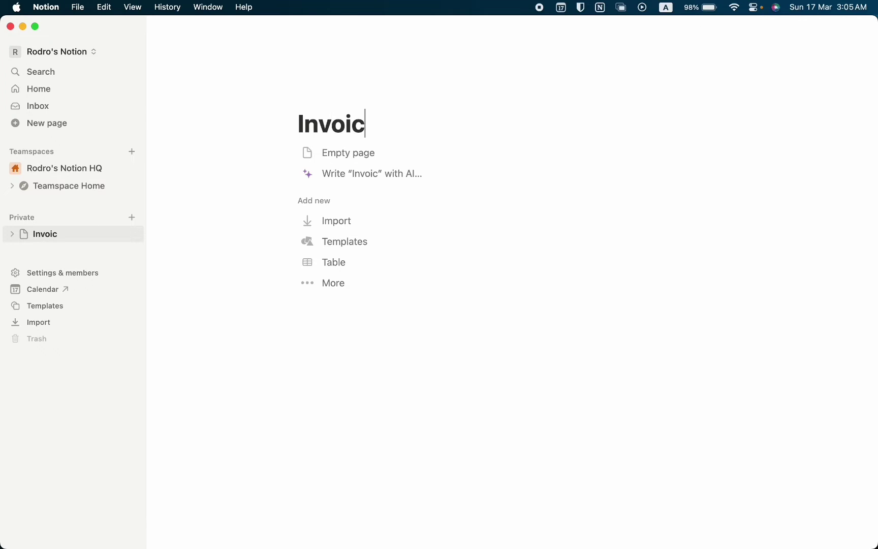
text(e Manager)
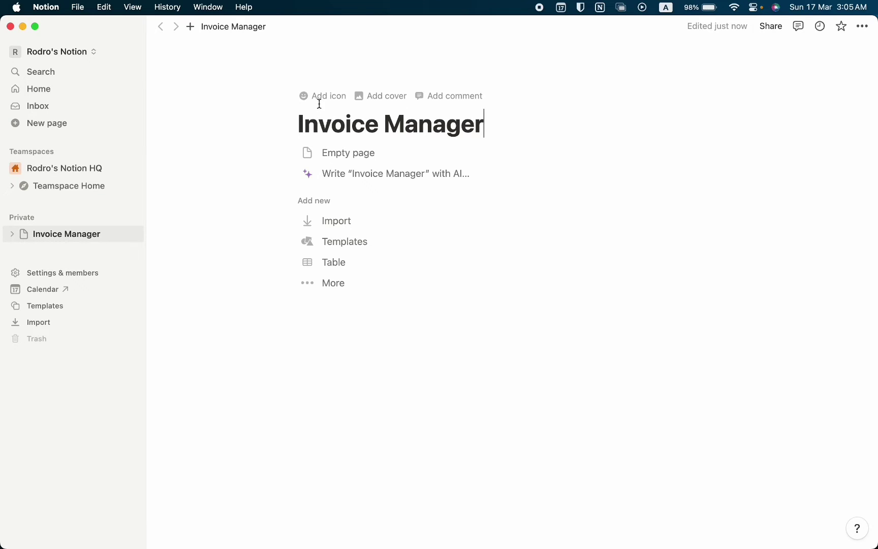
click(319, 97)
click(256, 159)
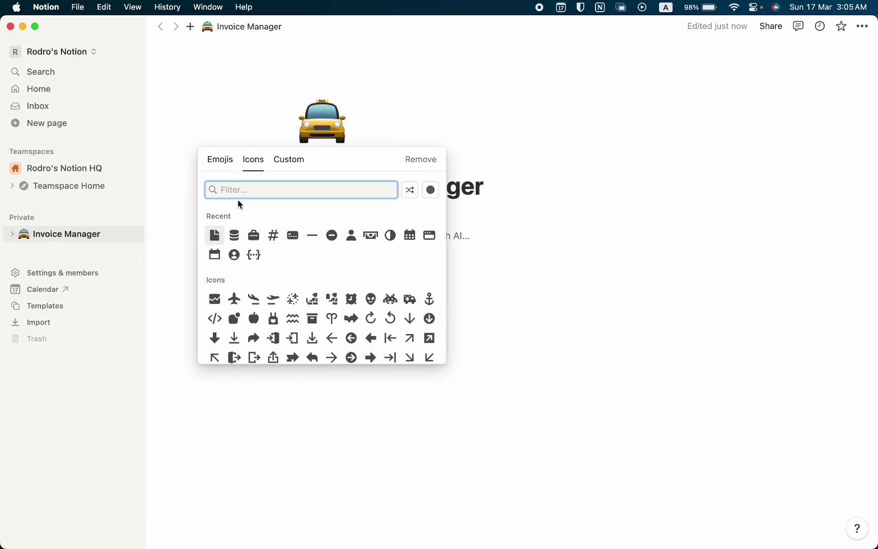
click(216, 234)
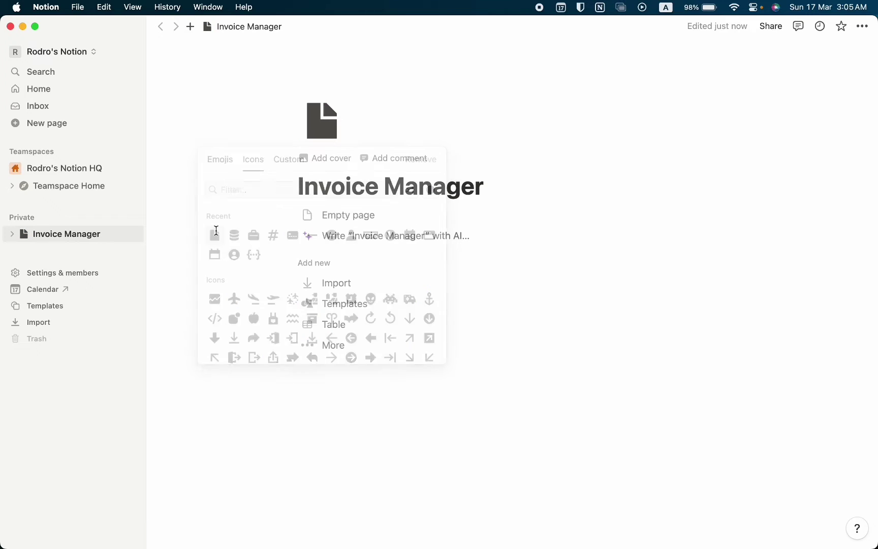
click(134, 26)
Make the page full width and insert a divider line
key(Return)
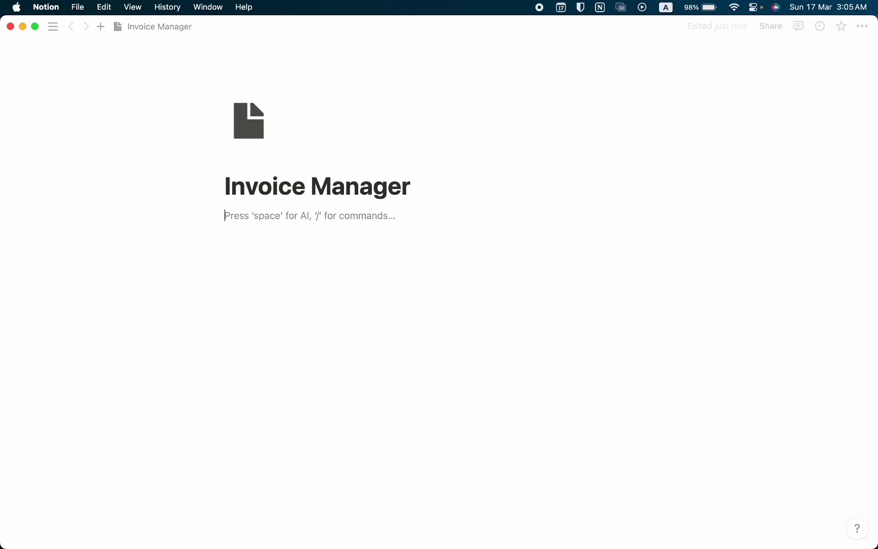
click(856, 28)
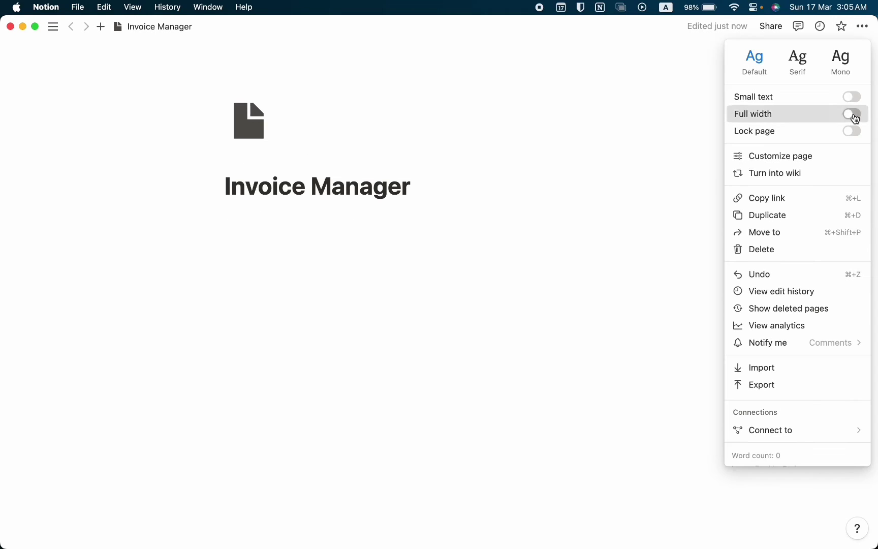
click(851, 114)
click(482, 222)
text(/divi)
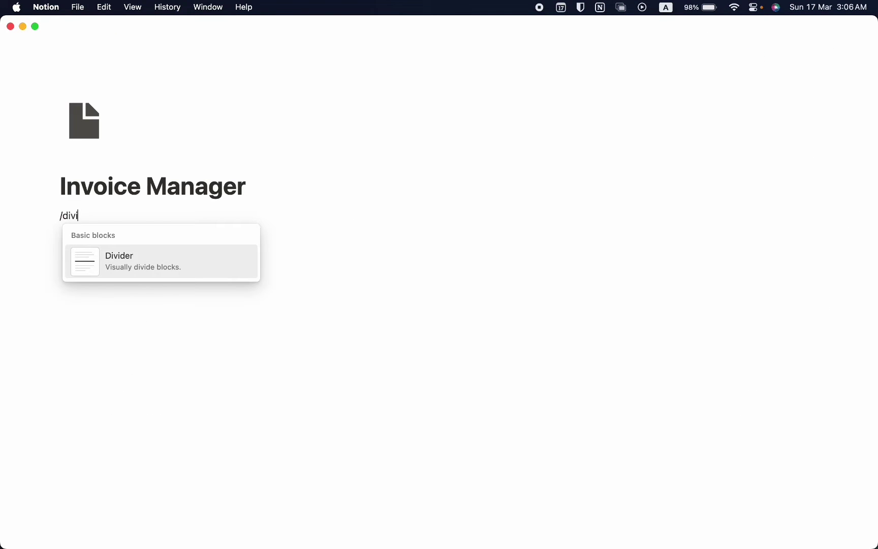
key(Return)
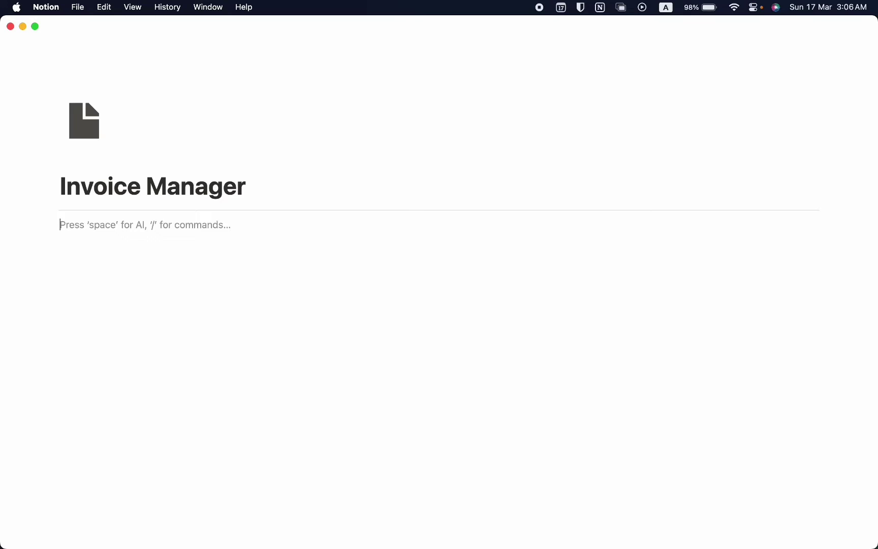
Insert a table view with a new database named 'Report'
text(/dat)
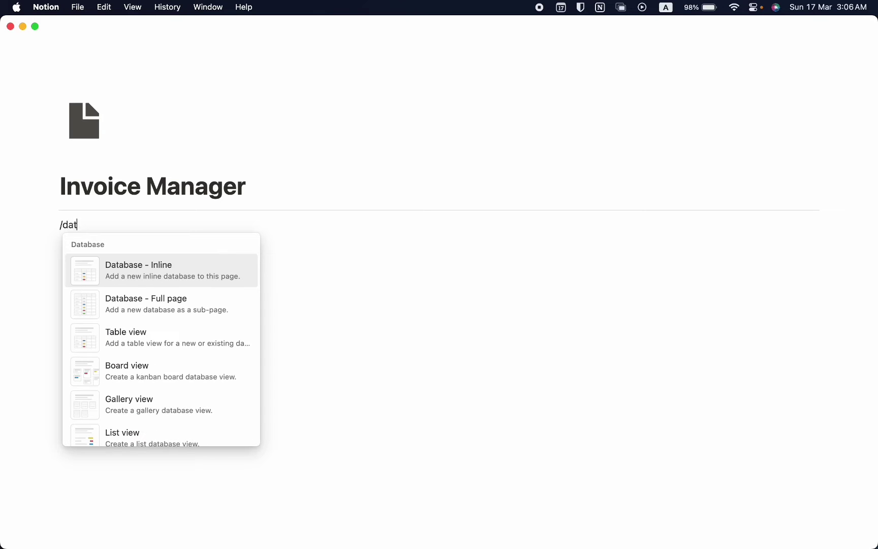
text(abase)
key(Down)
key(Down)
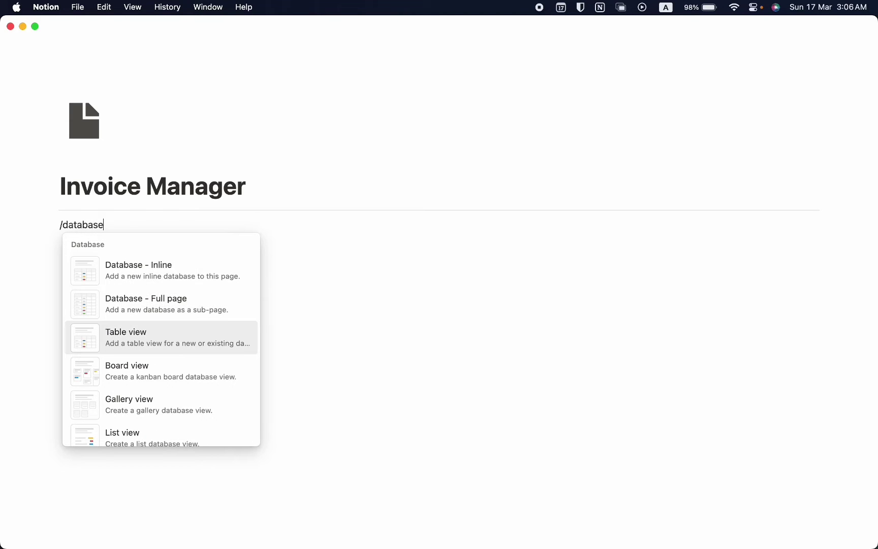
key(Return)
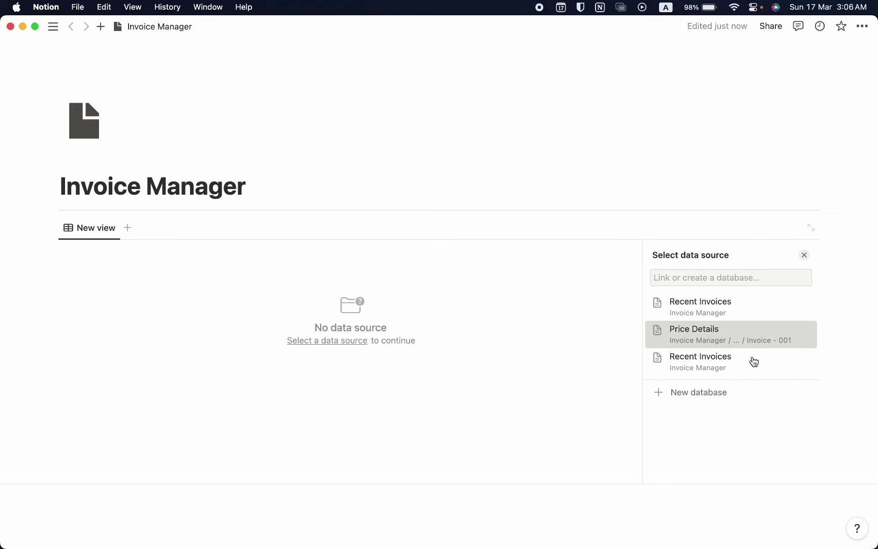
click(737, 398)
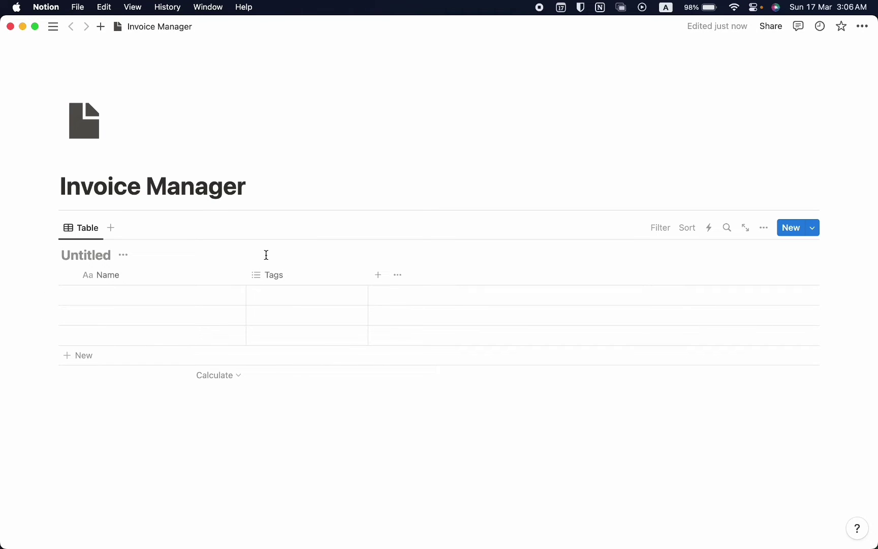
text(Report)
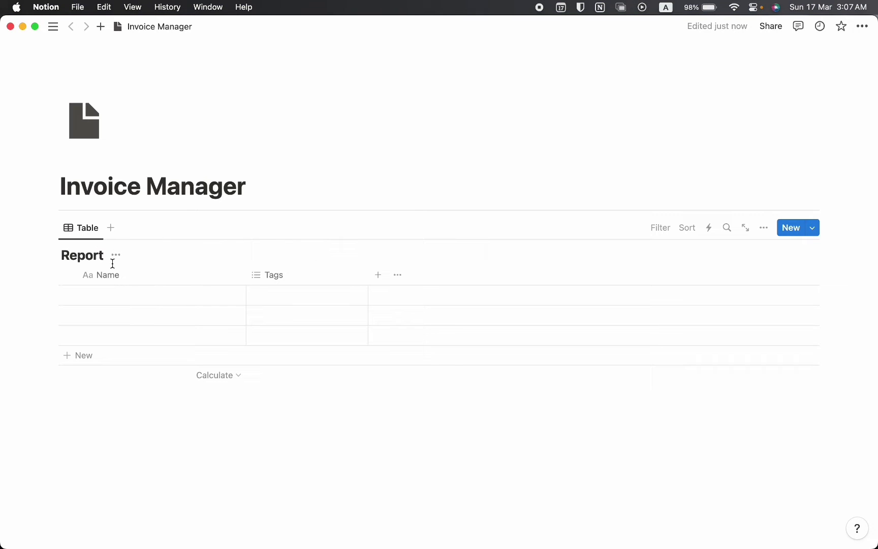
Hide the Report title, delete the Tags column, and name the first row Graphic Designer
click(116, 255)
click(114, 318)
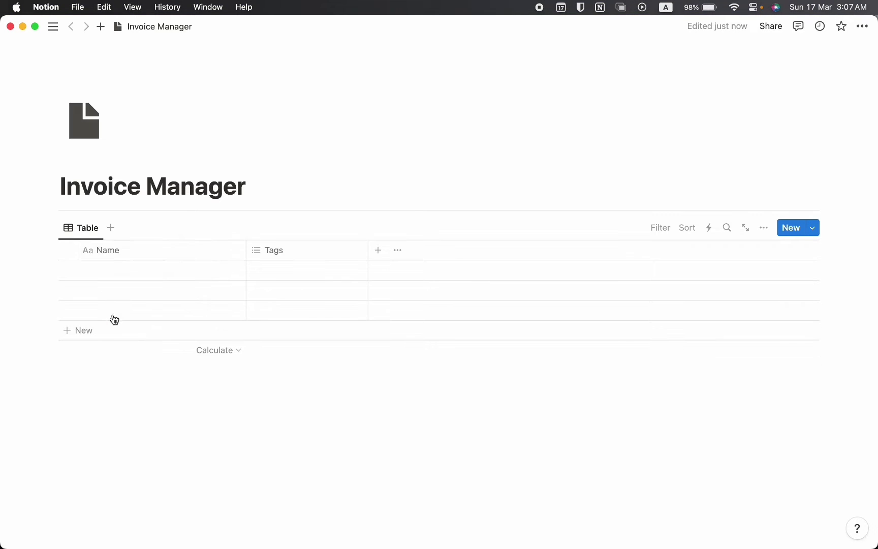
click(282, 250)
click(306, 450)
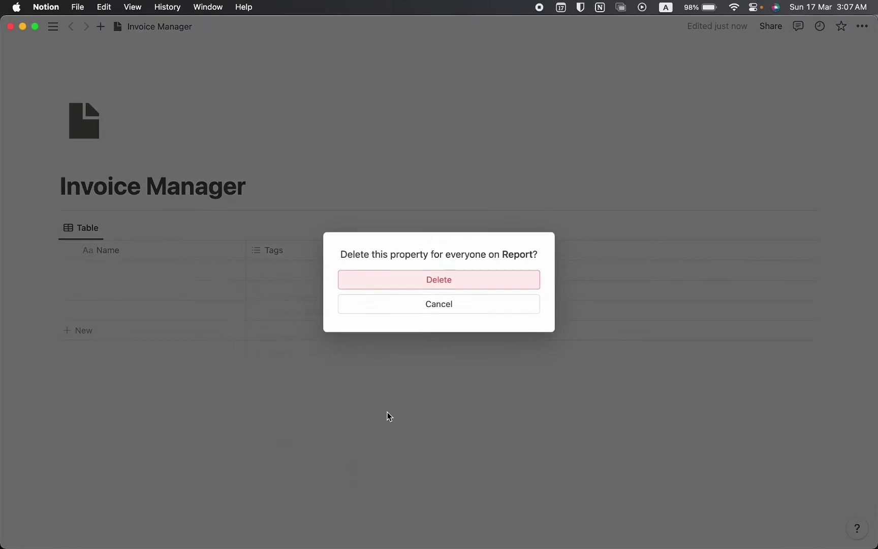
click(465, 283)
click(134, 271)
text(G)
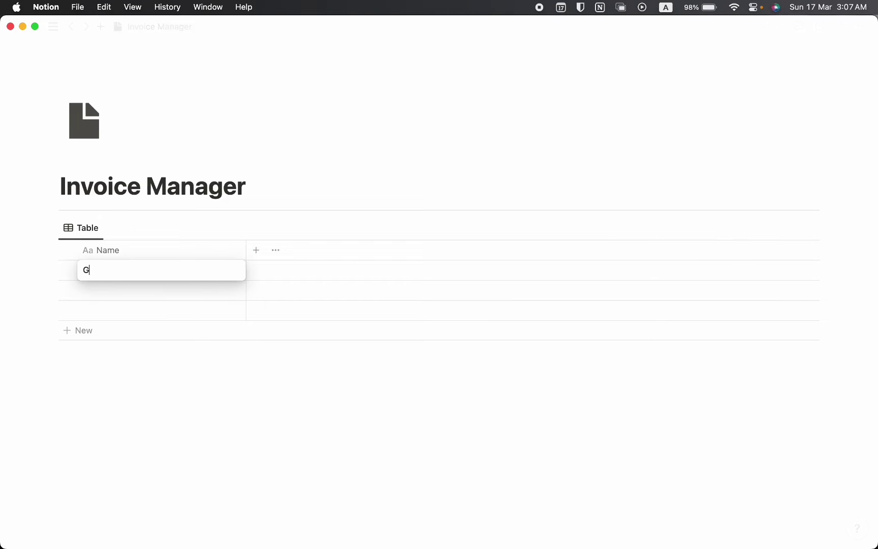
text(raphoc Designer)
key(Return)
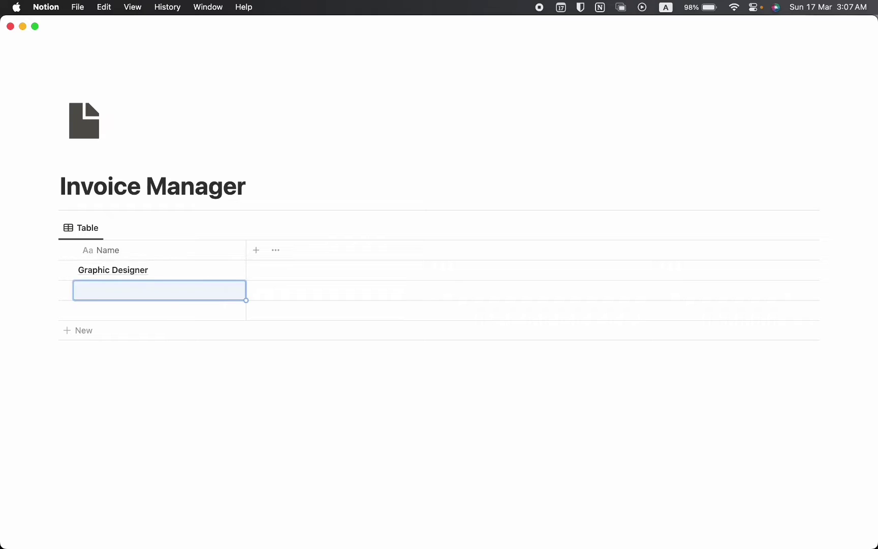
Add a Text column named 'Client Name' with a person icon
click(251, 257)
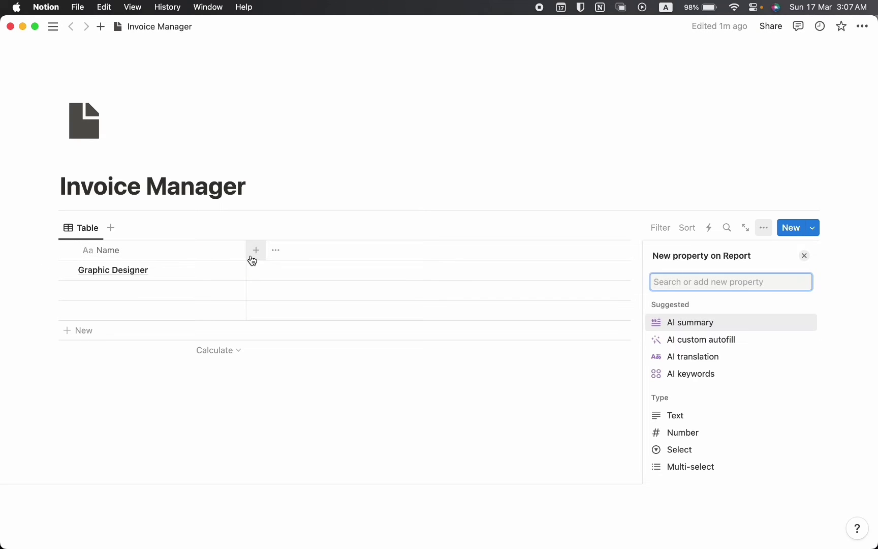
text(text)
key(Return)
click(658, 278)
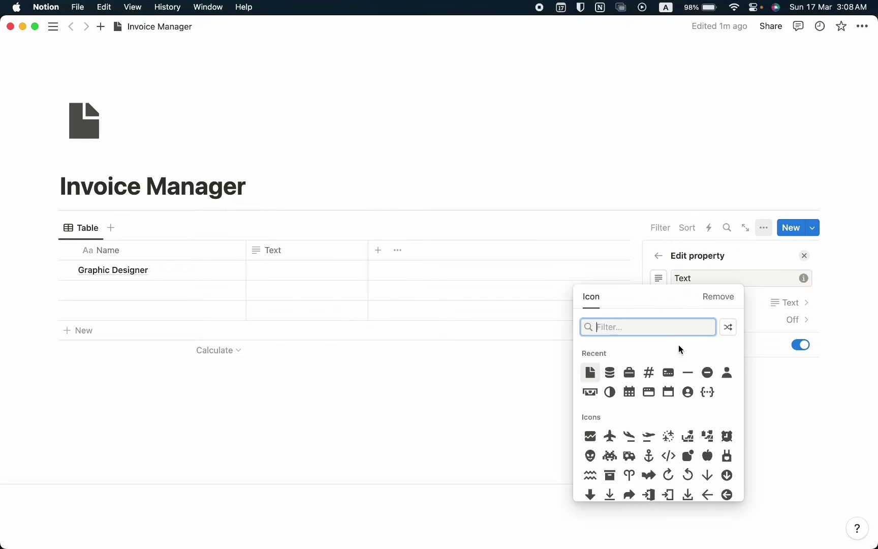
click(727, 373)
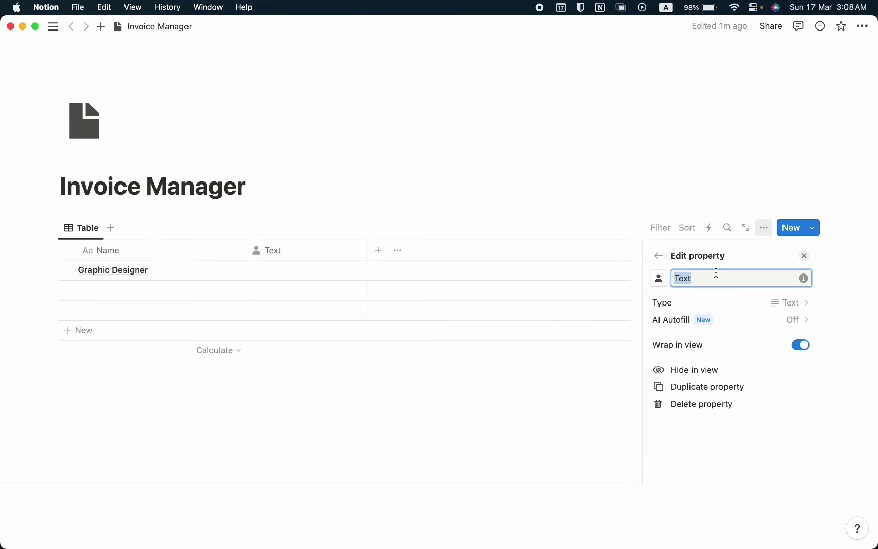
text(Clien)
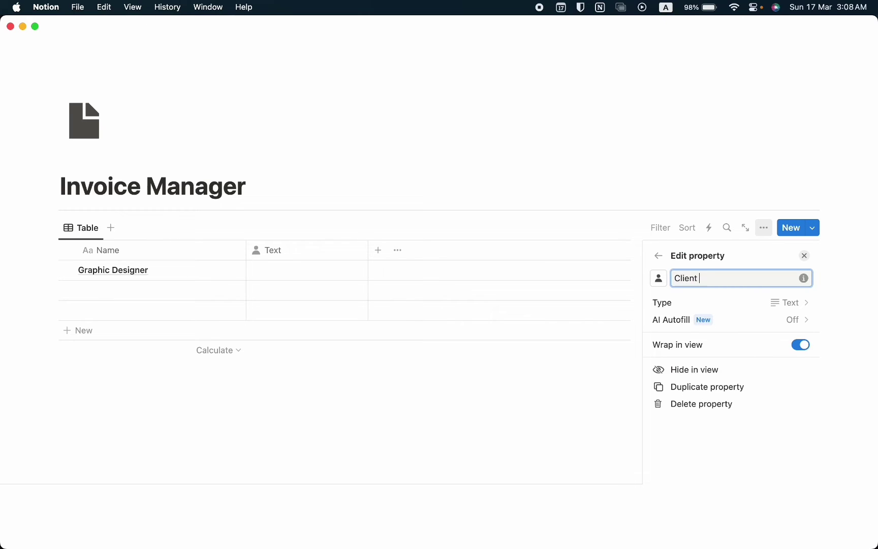
text(t Name)
Add a Date column named 'Due Date'
click(377, 252)
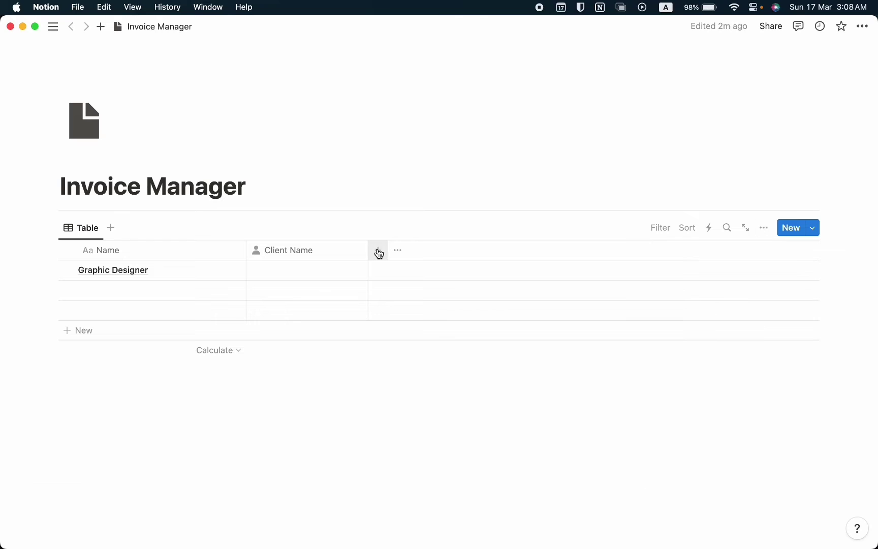
text(date)
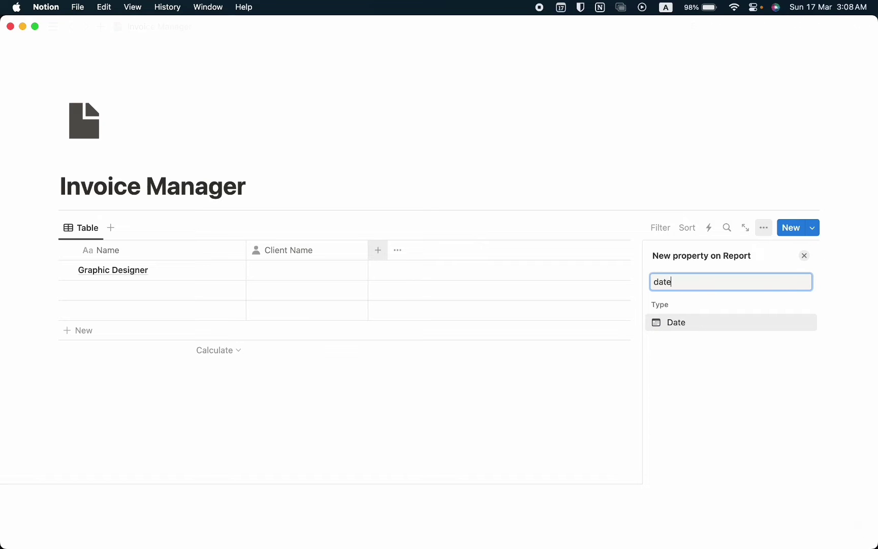
key(Return)
text(Due)
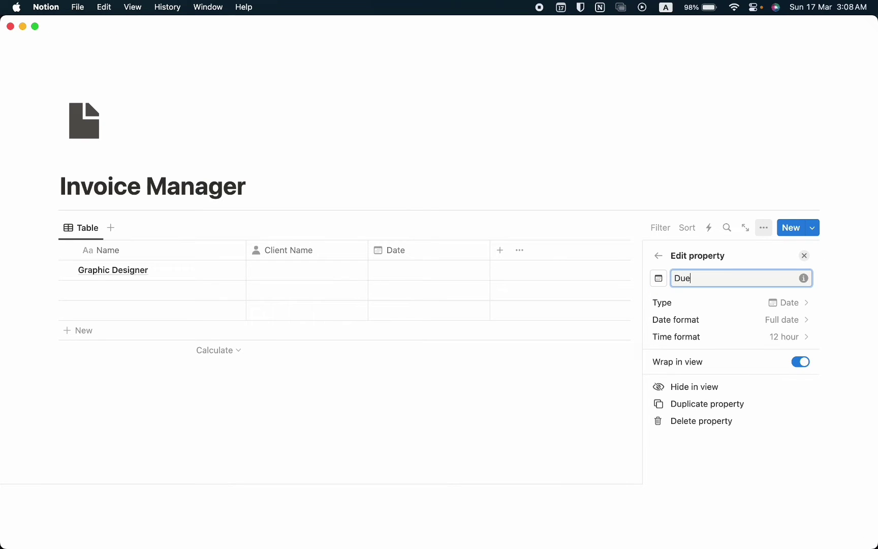
text( Date)
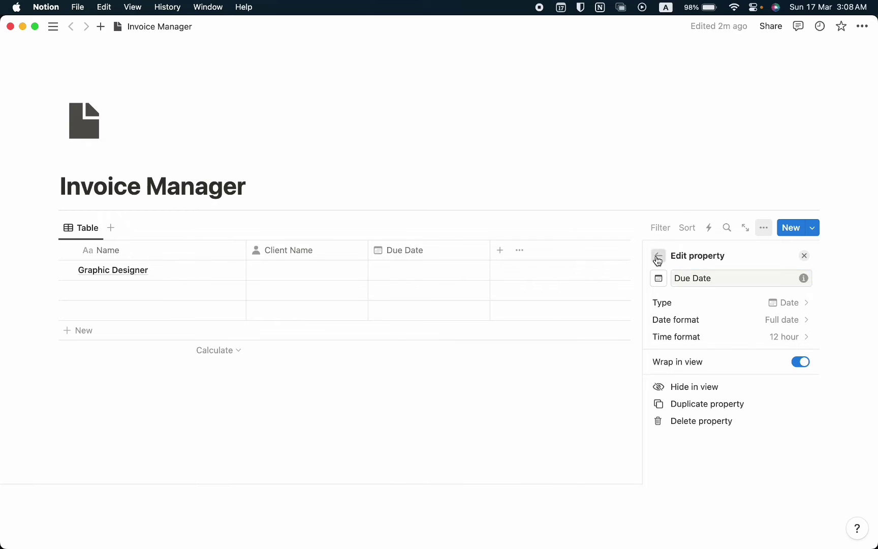
click(657, 255)
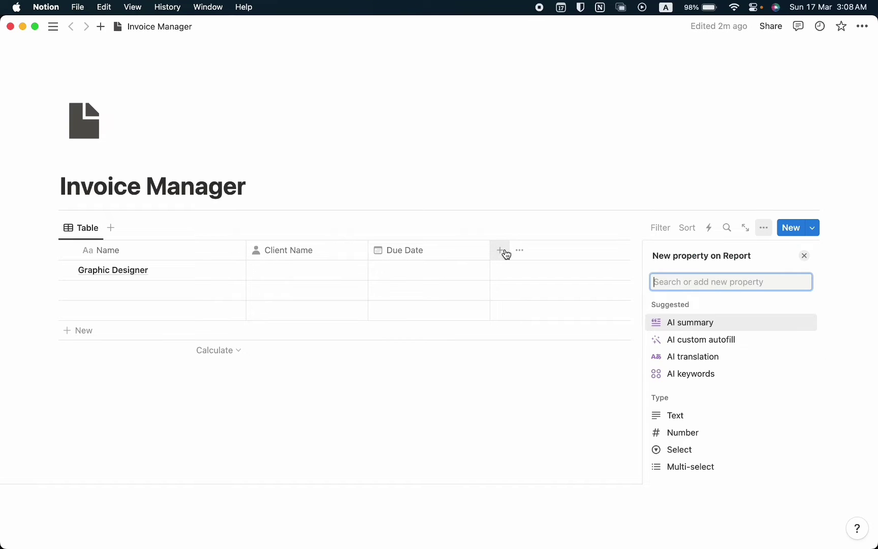
Add a Status column and rename its Not started option to On Hold
text(Status)
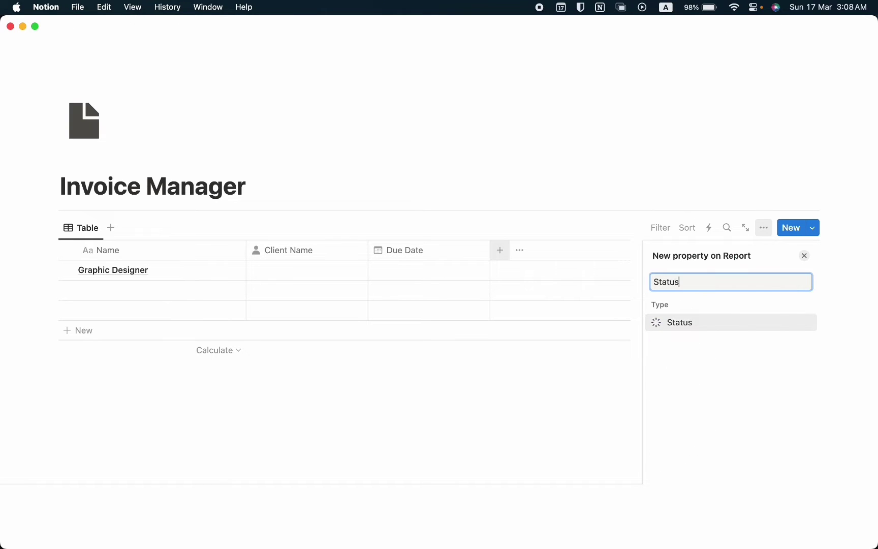
key(Return)
scroll(712, 353, down, 2)
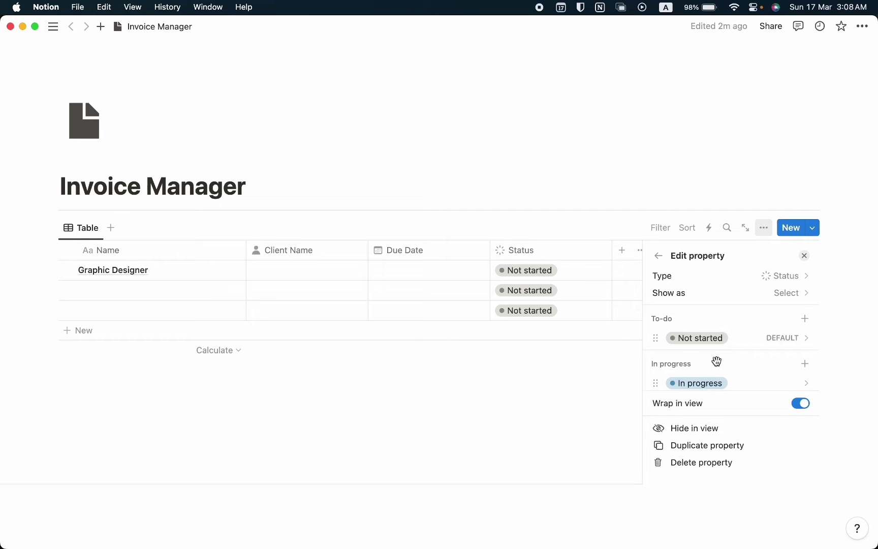
click(723, 343)
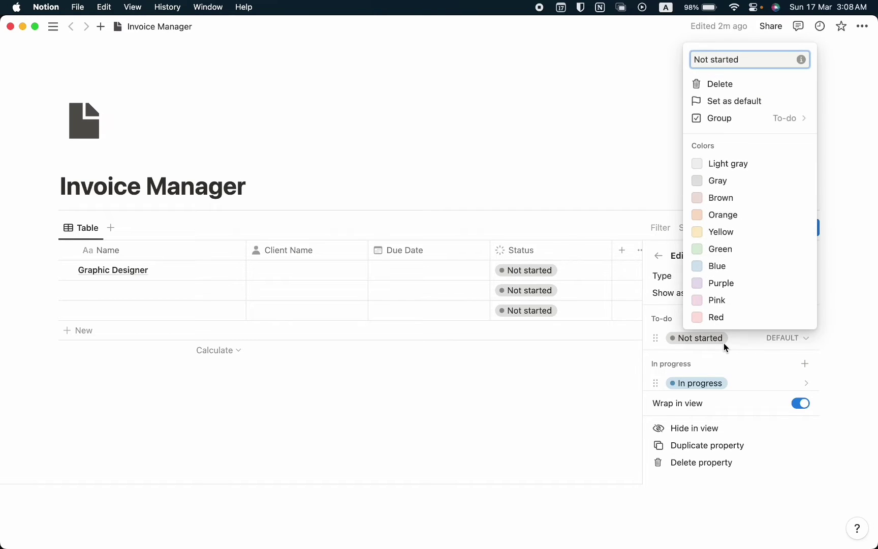
text(On Hold)
key(Return)
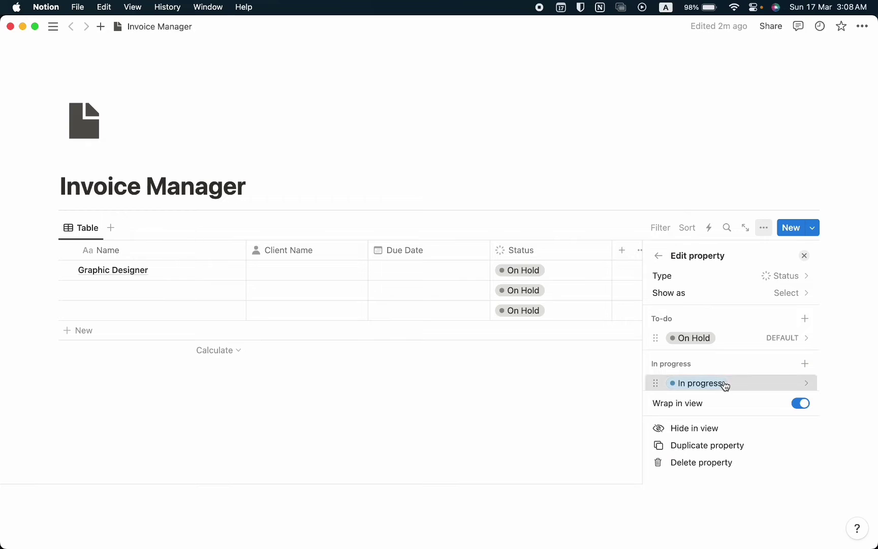
Rename the In progress status option to Sent and Done to Paid
click(723, 382)
text(Sent)
key(Return)
scroll(721, 356, down, 2)
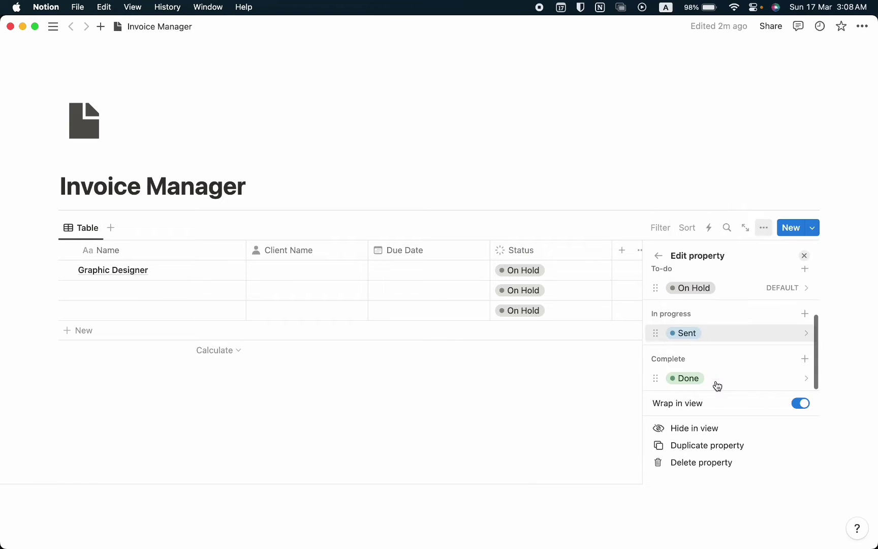
click(716, 381)
key(super+a)
text(Paid)
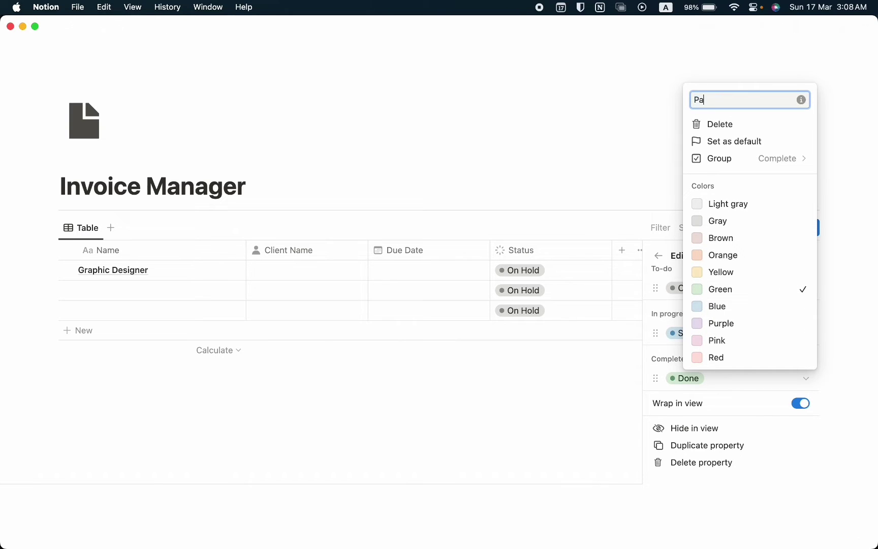
key(Return)
click(321, 269)
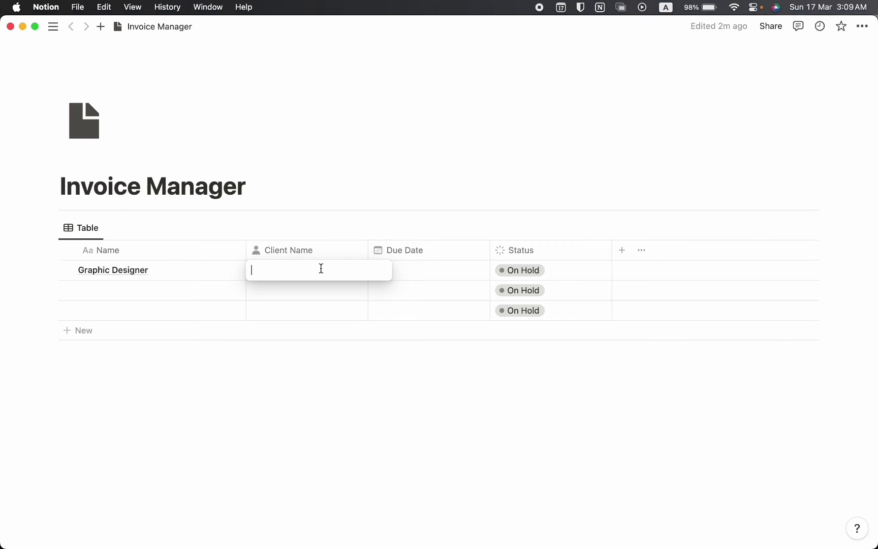
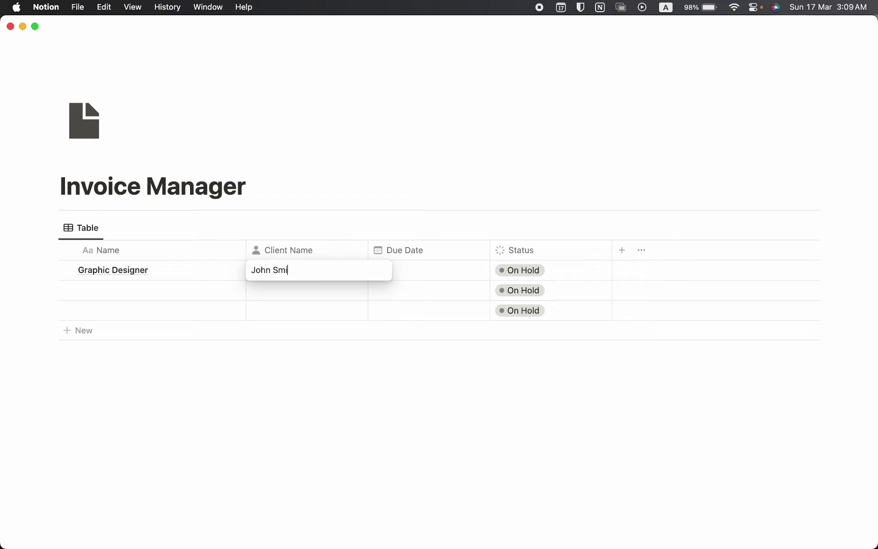
Enter the first invoice's client name and set its due date to March 17, 2024
key(Return)
click(416, 272)
click(397, 346)
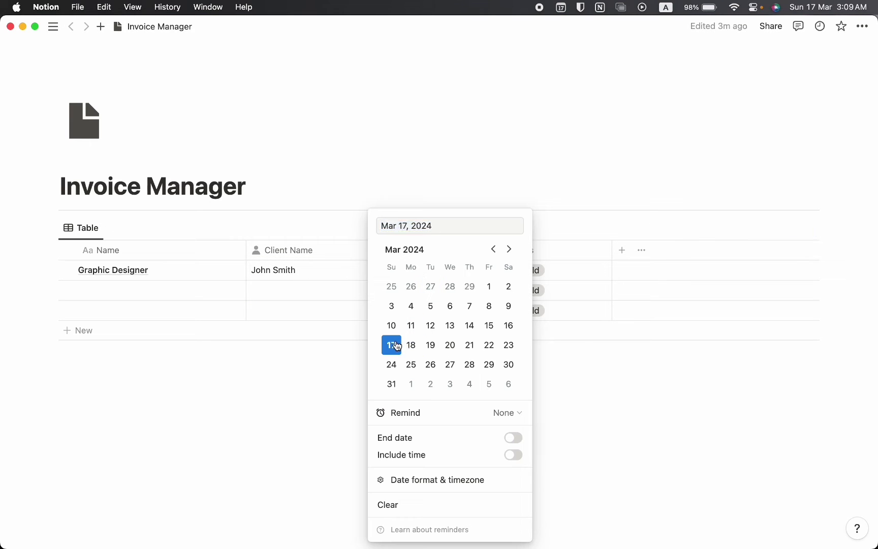
key(Escape)
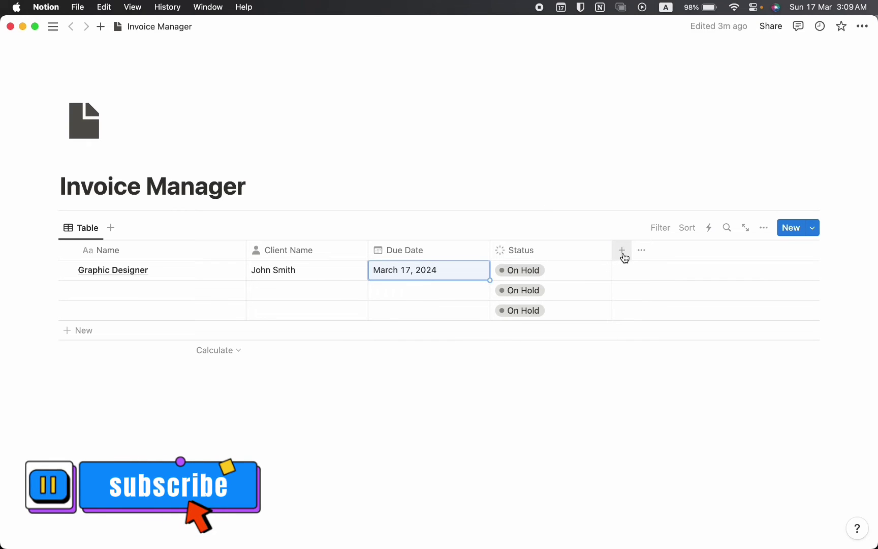
Add a Formula column named 'State' using the pasted if() due-status formula
click(624, 257)
text(form)
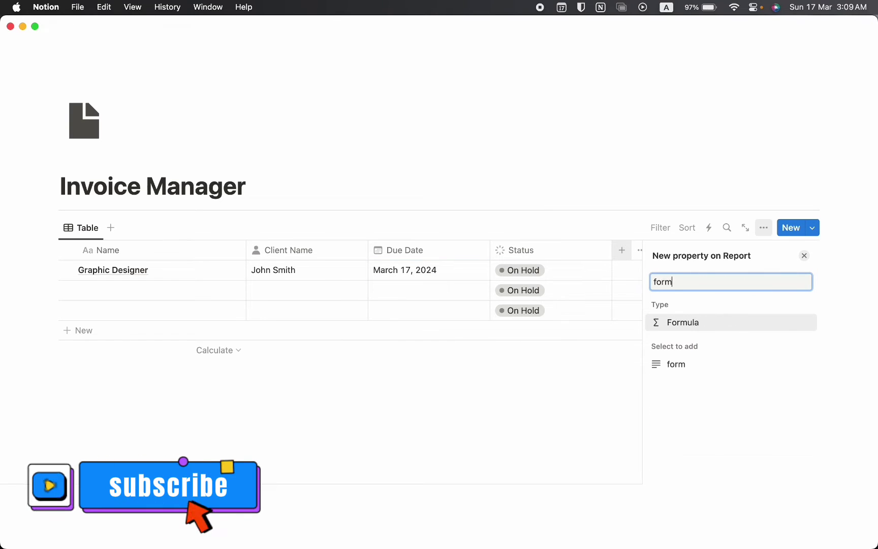
key(Return)
text(S)
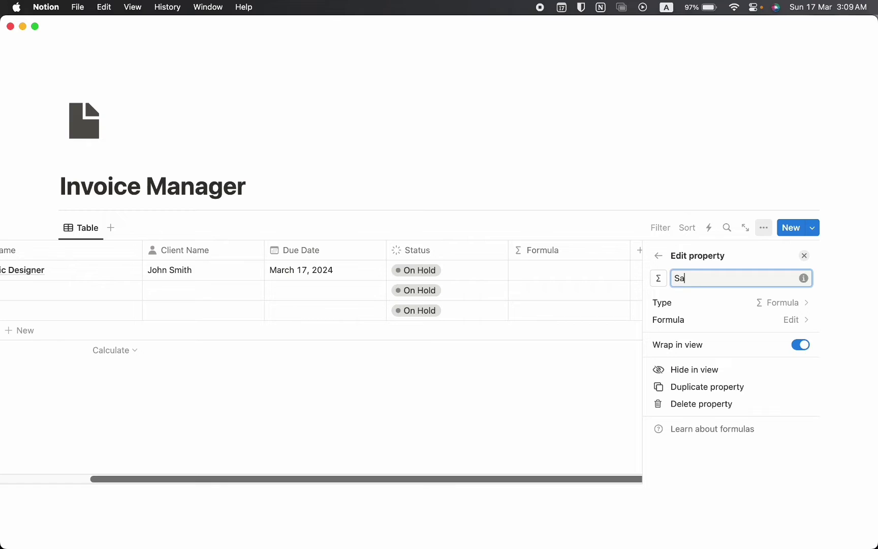
text(tate)
key(Return)
click(653, 272)
click(653, 272)
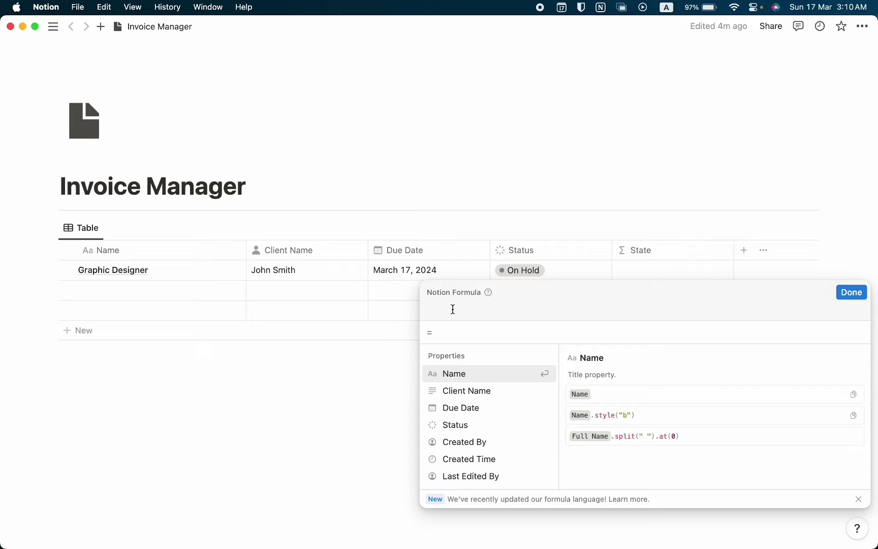
key(super+v)
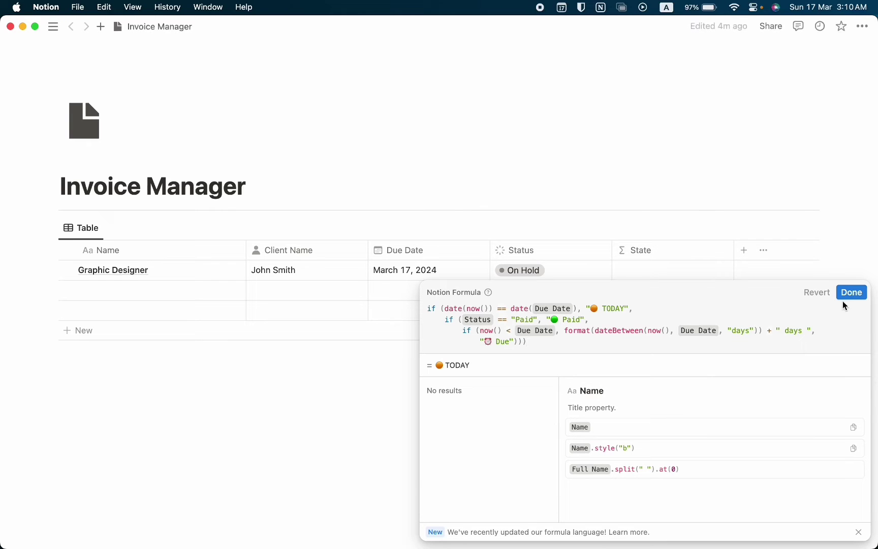
click(847, 294)
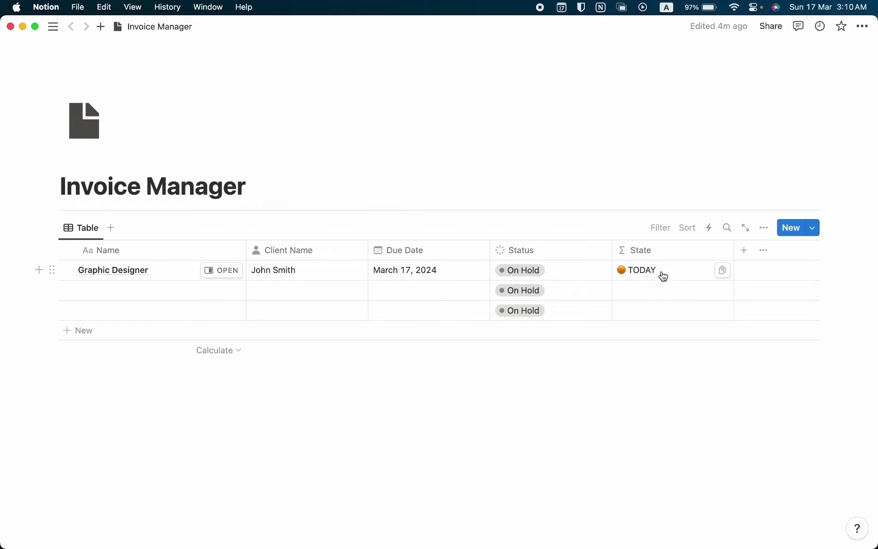
Pick a due date for the second invoice
click(670, 296)
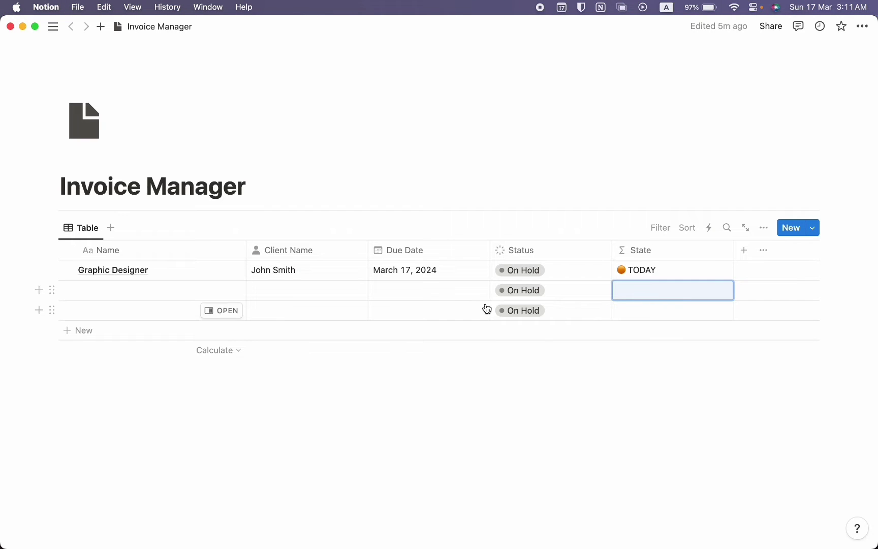
click(473, 291)
click(449, 344)
Name rows two and three 'Web Design' and 'Ui Design' and enter their client names
click(284, 290)
text(James Bond)
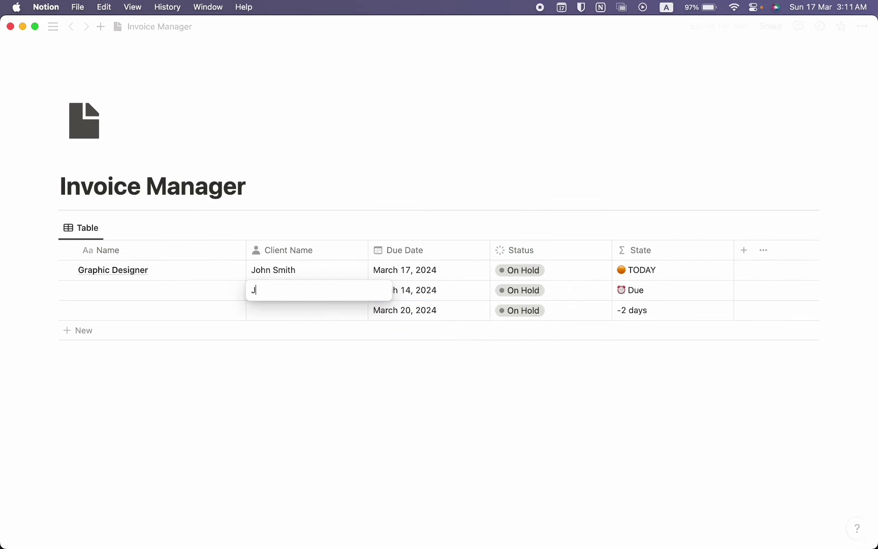
click(284, 310)
click(127, 290)
text(Web Design)
click(127, 310)
text(Ui Design)
click(680, 315)
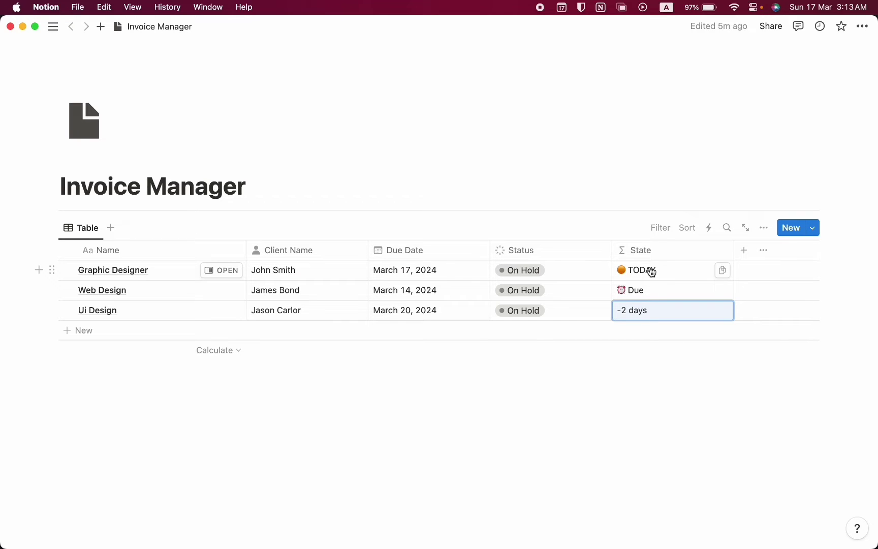
Set Web Design's status to Sent and Ui Design's status to Paid
click(562, 293)
click(561, 293)
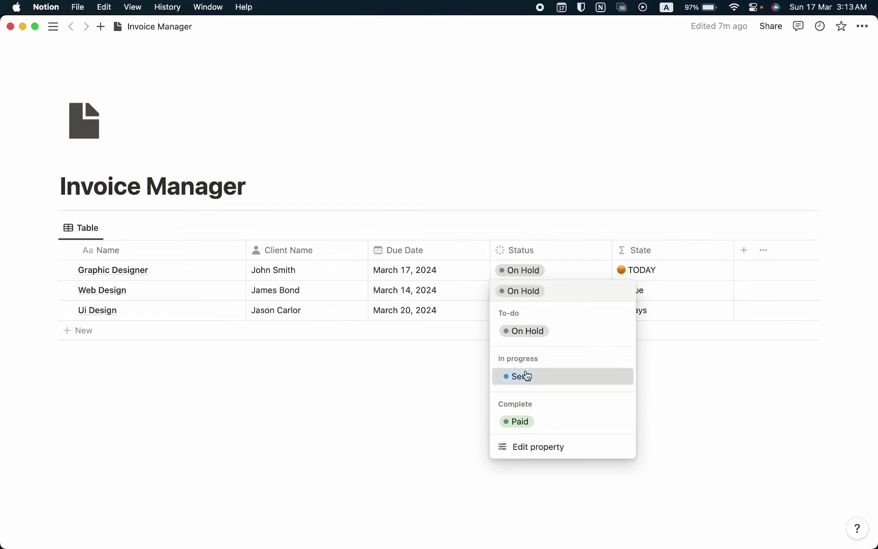
click(525, 374)
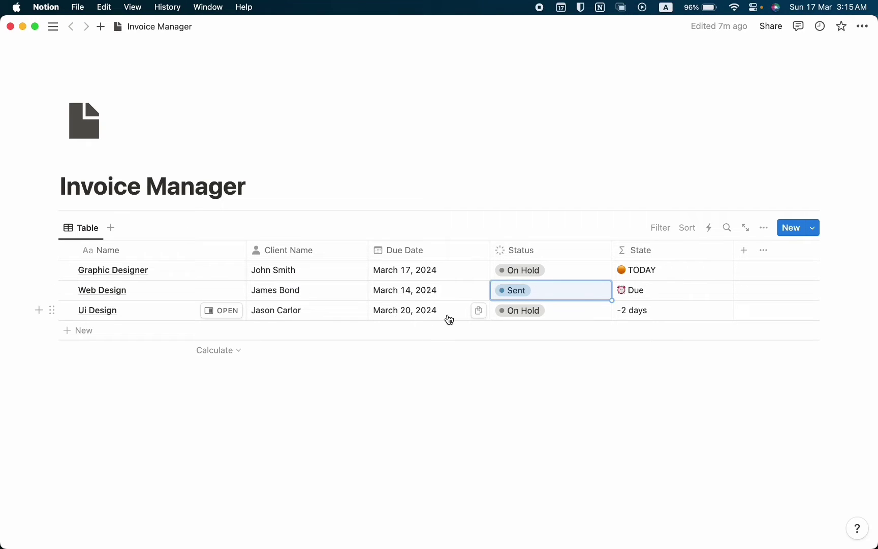
click(579, 316)
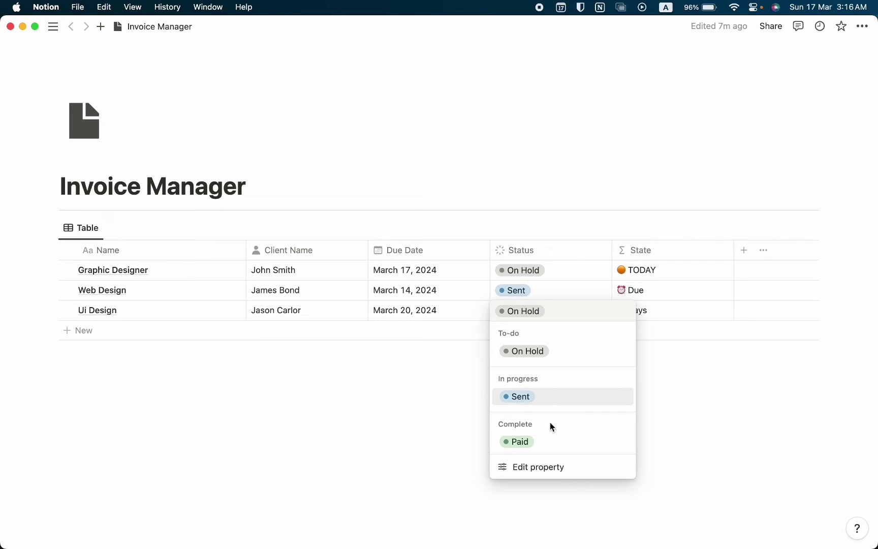
click(552, 439)
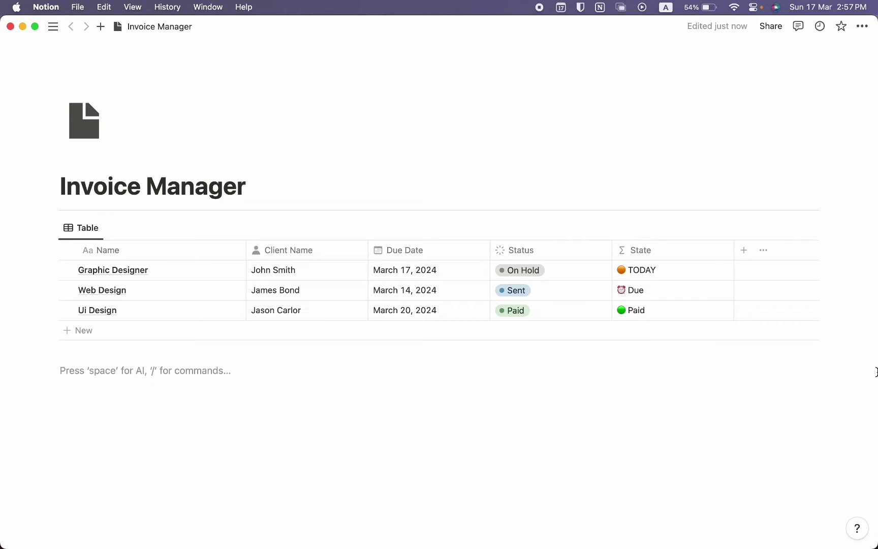
Add a 'Not Started' To-do status option and make it the default
click(562, 277)
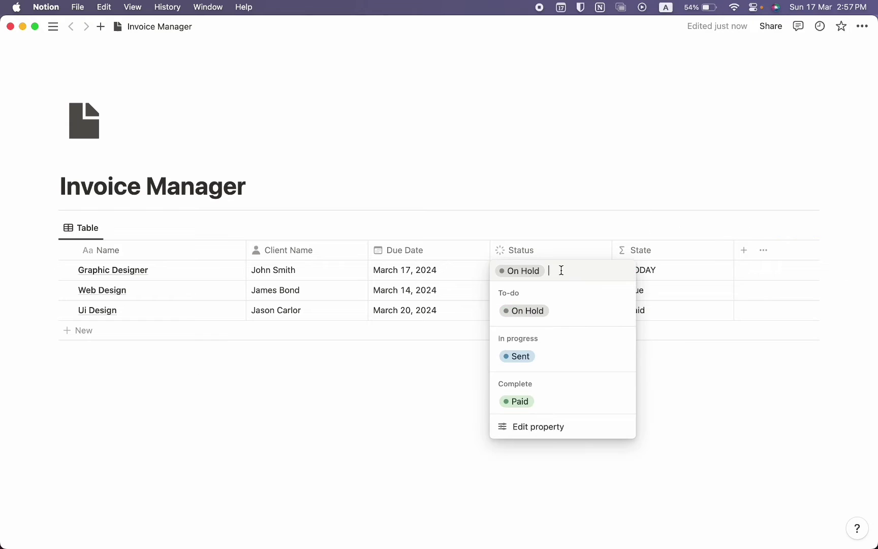
click(550, 432)
scroll(806, 317, down, 1)
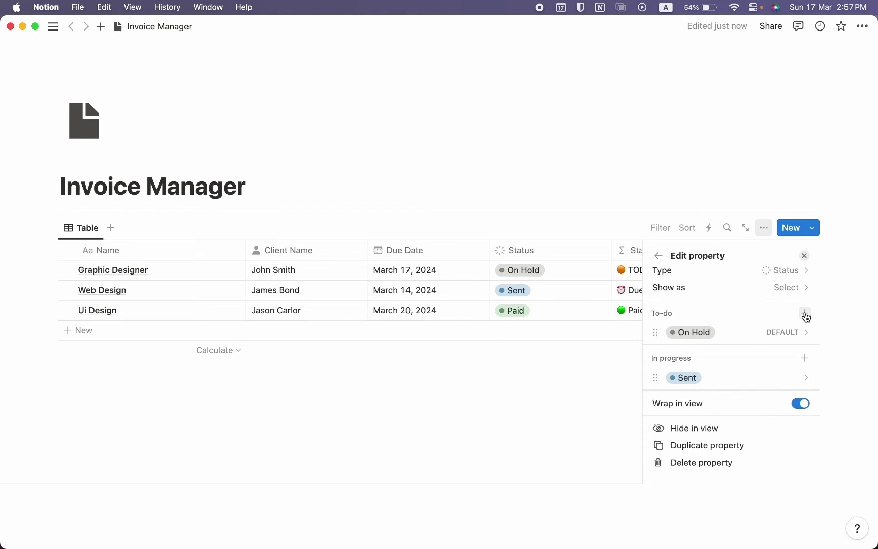
click(805, 313)
text(Not Started)
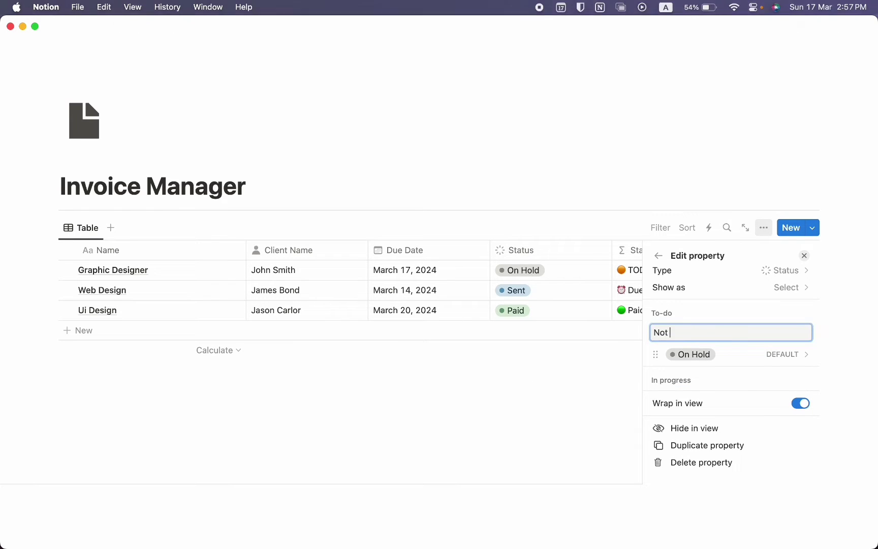
key(Return)
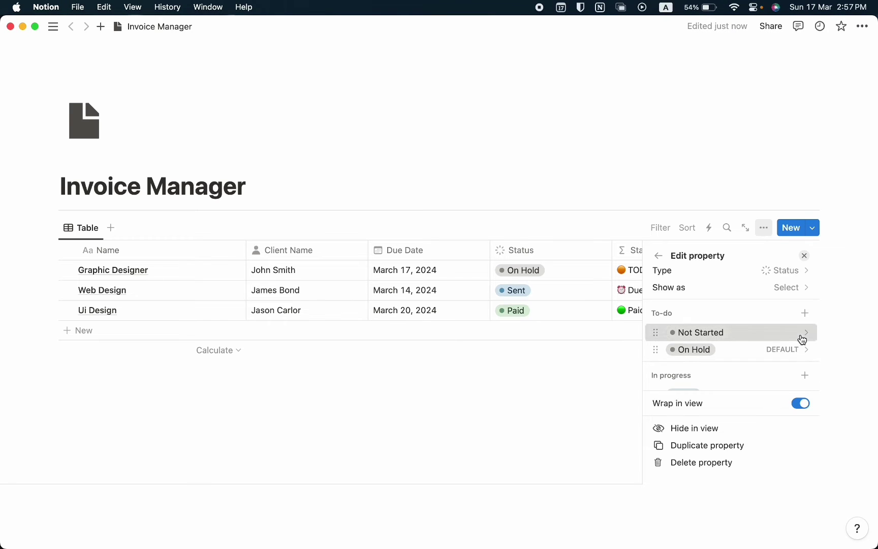
click(802, 336)
click(731, 94)
click(442, 319)
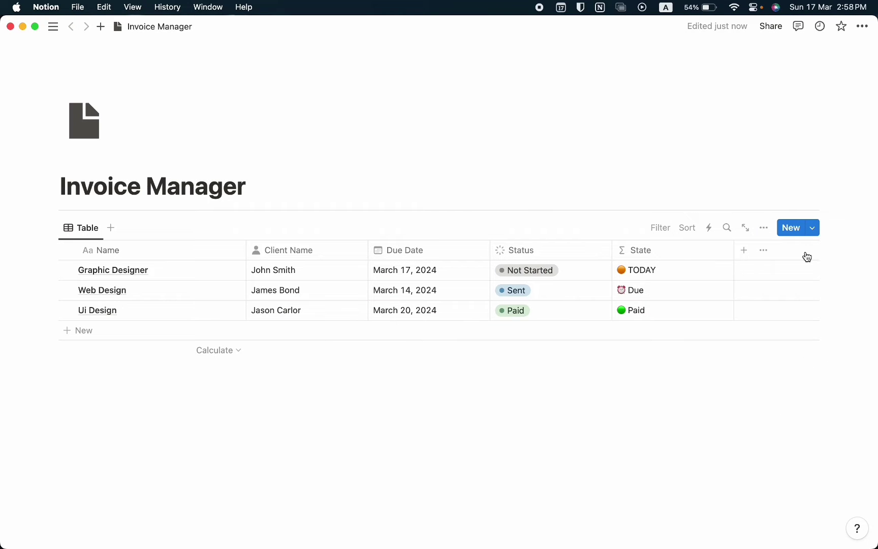
Give the State column a calendar icon
click(695, 251)
click(630, 277)
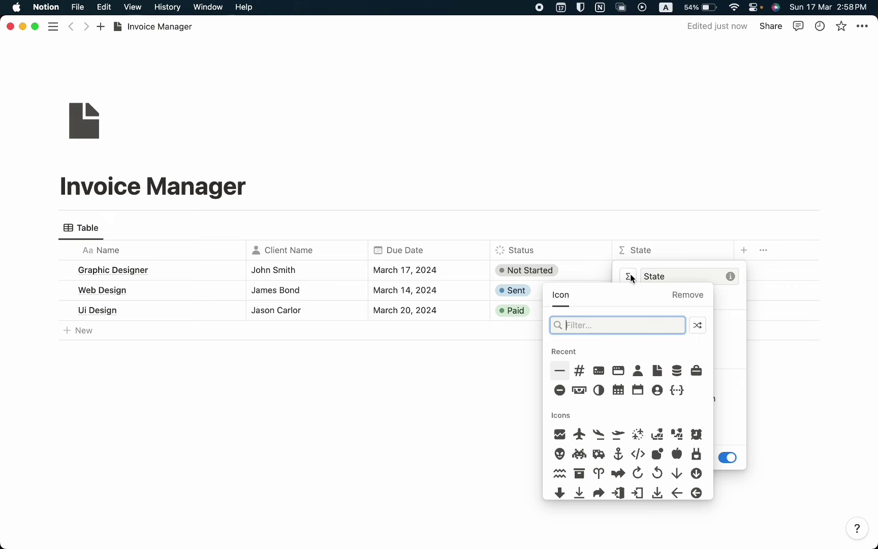
click(617, 370)
click(366, 362)
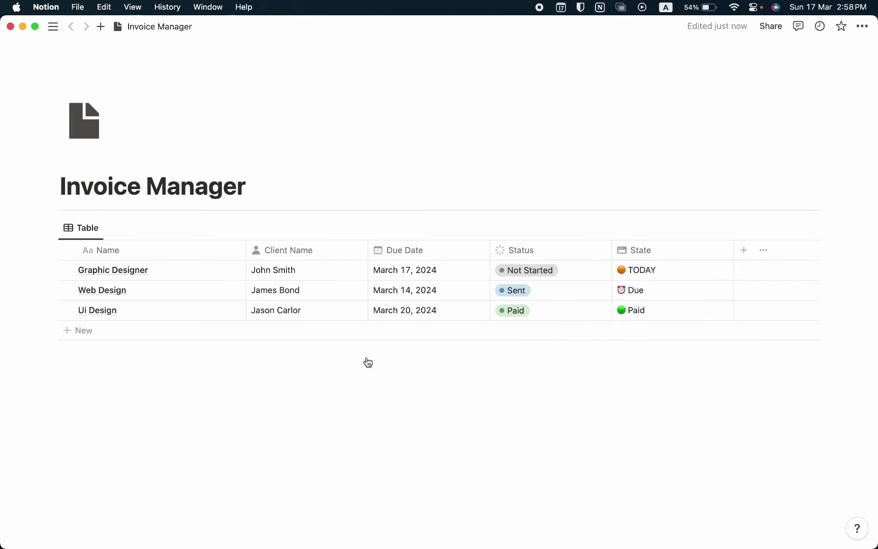
Add a new table database titled 'Invoice' below the Report table and delete its Tags column
click(366, 364)
text(/table)
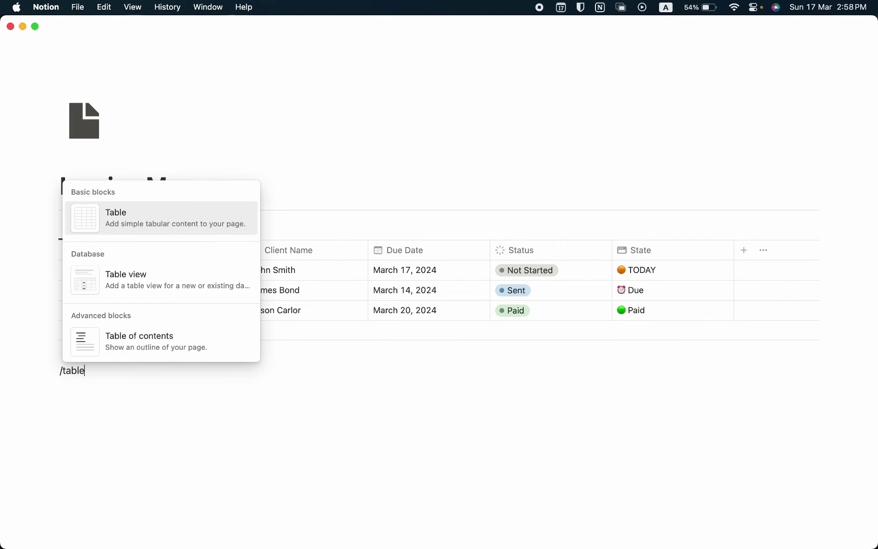
key(Down)
key(Return)
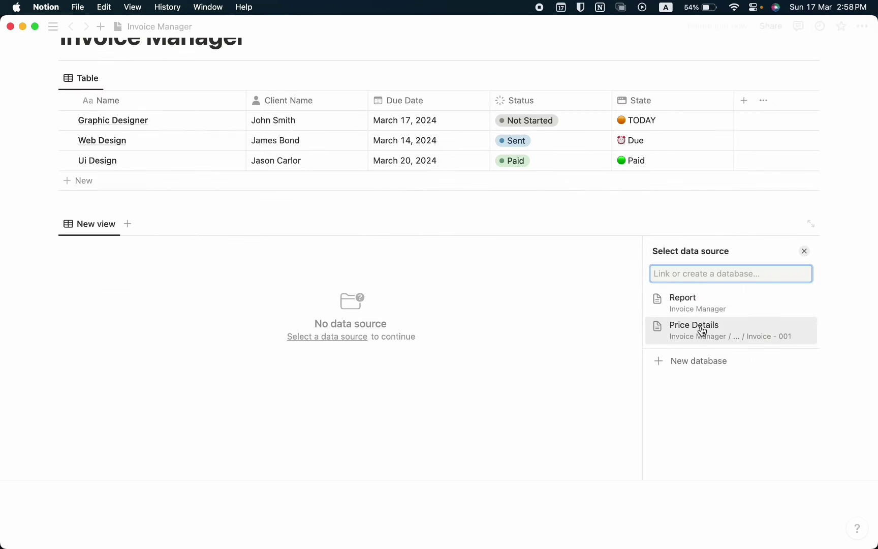
click(742, 358)
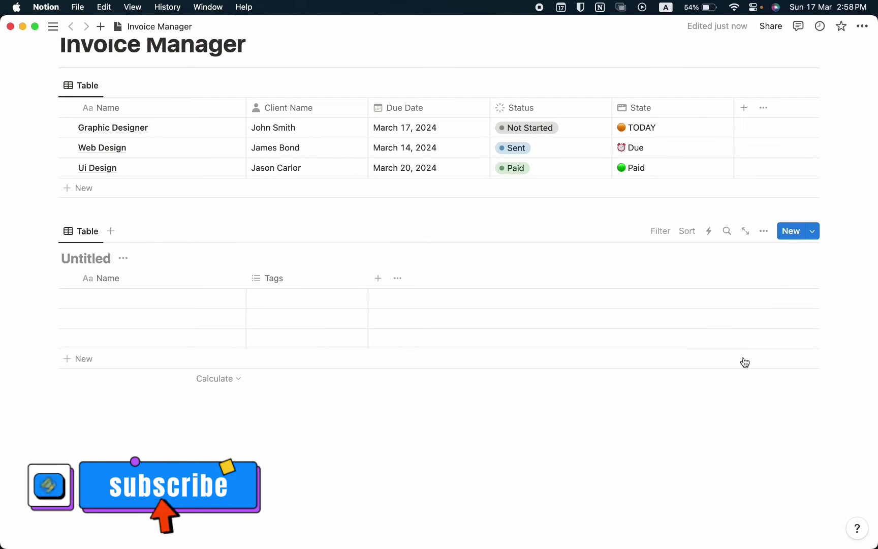
text(Invoice)
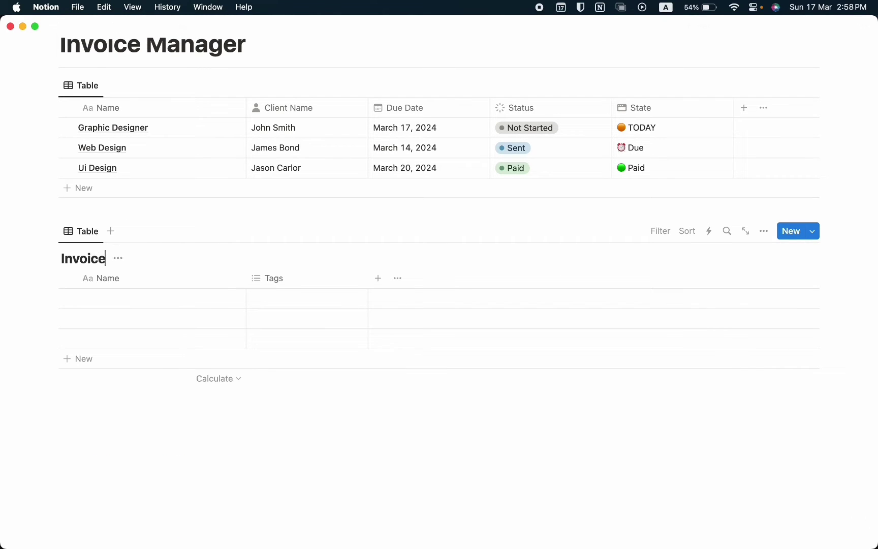
click(351, 277)
click(361, 477)
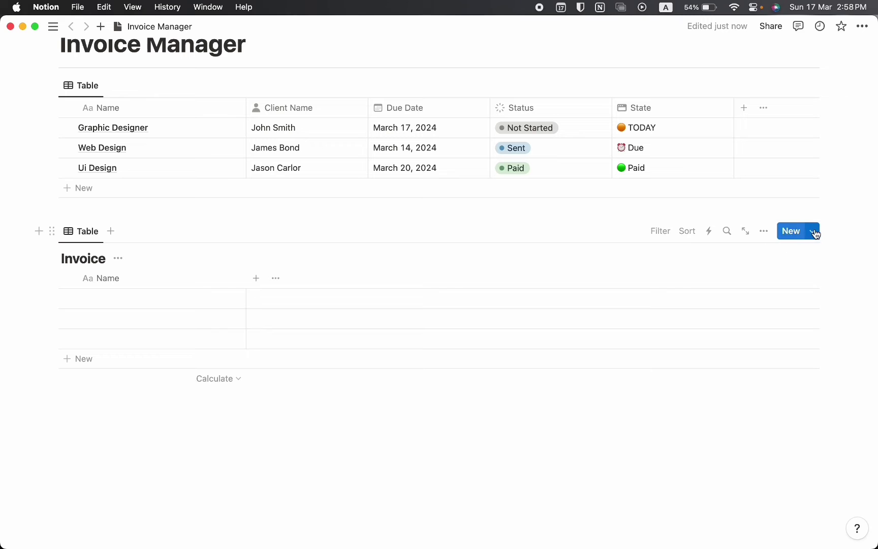
click(815, 233)
Create a template titled 'Invoice - 001' with a Date property, opened as a full page
click(710, 312)
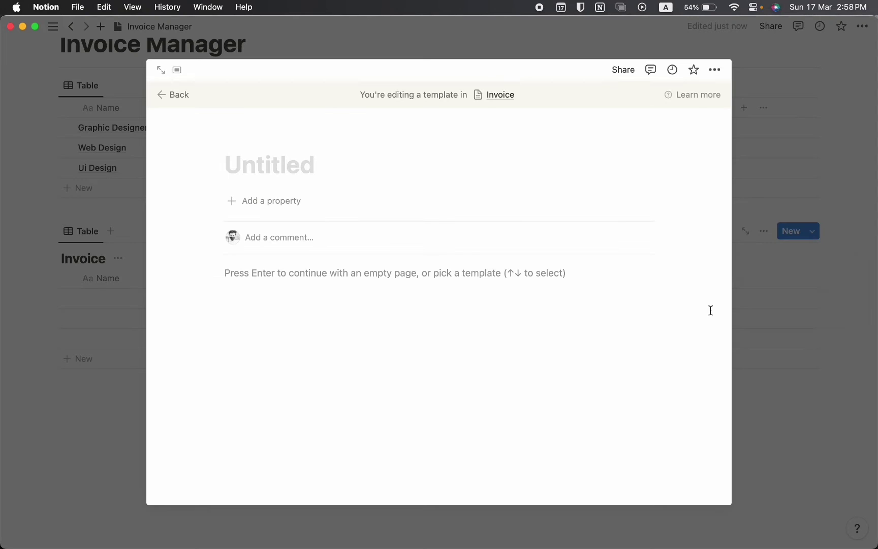
text(Invoice -)
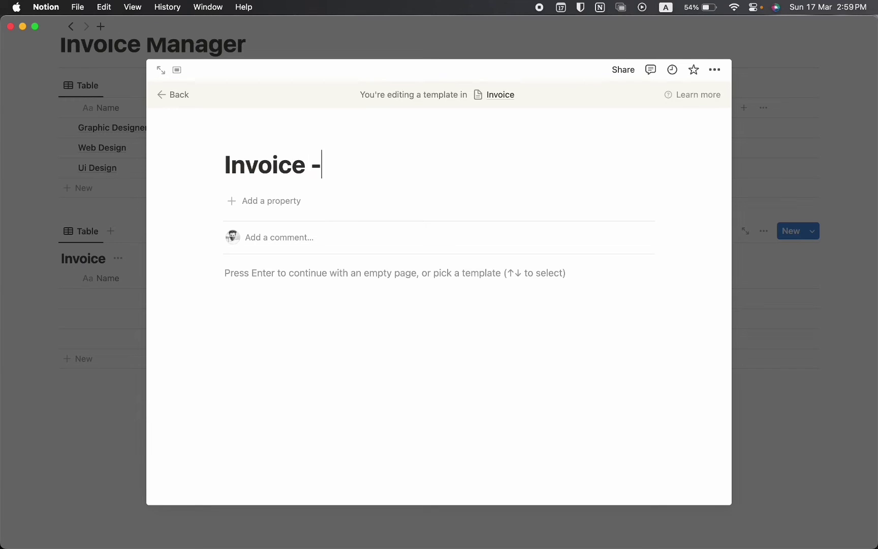
text( 001)
key(Return)
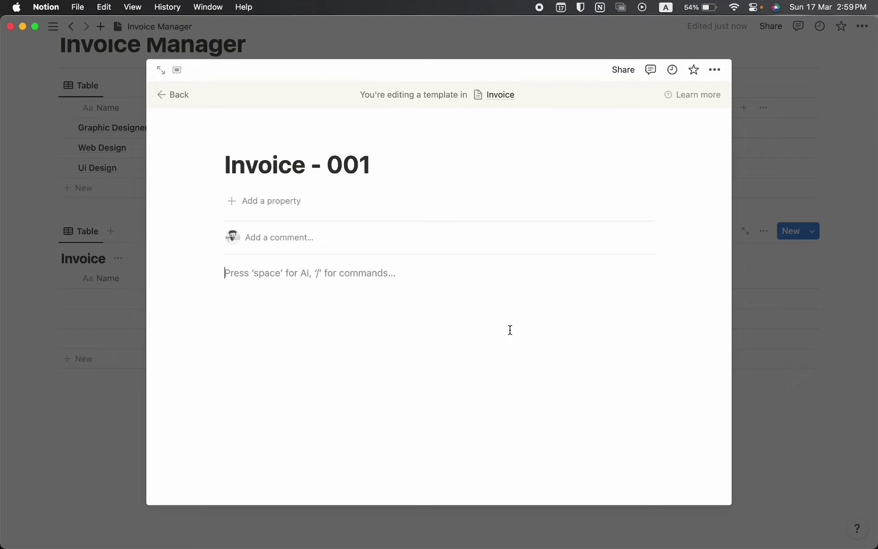
click(263, 202)
text(date)
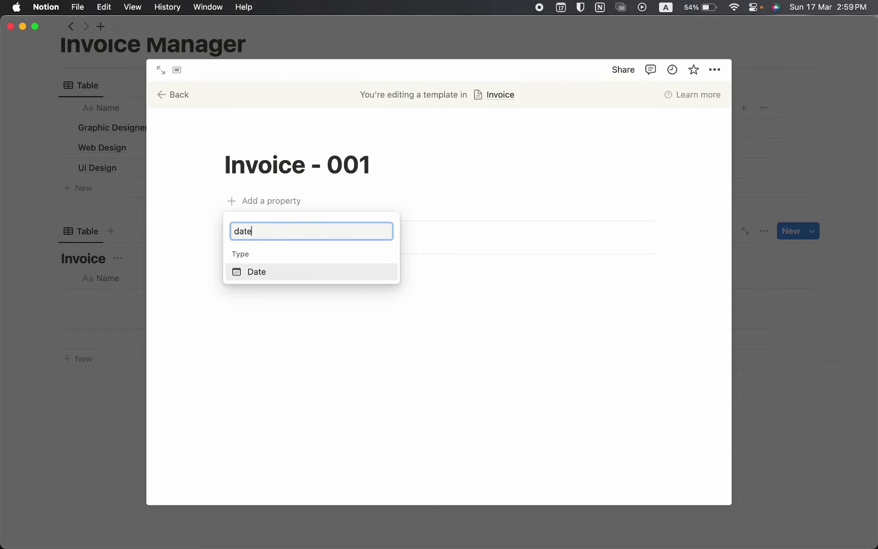
key(Return)
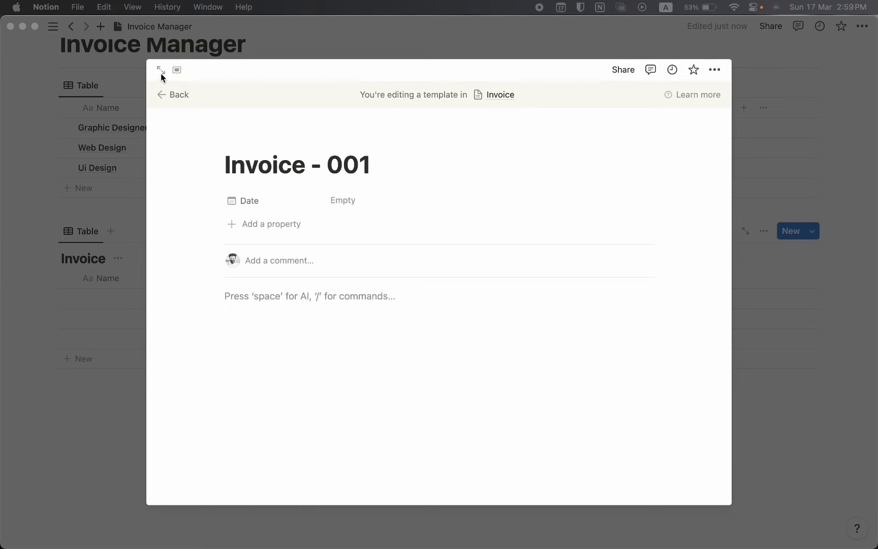
click(161, 71)
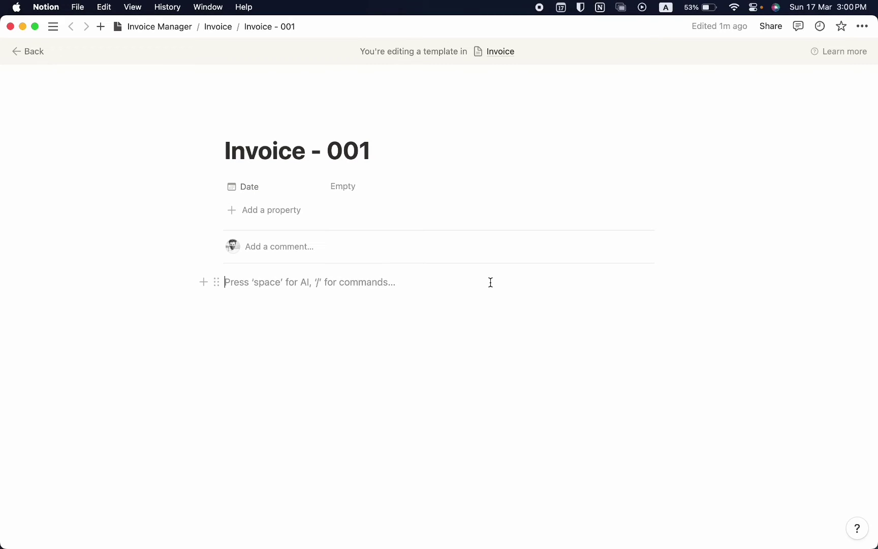
Insert two columns and make 'Company Name' a Heading 3 in the left one
text(/2c)
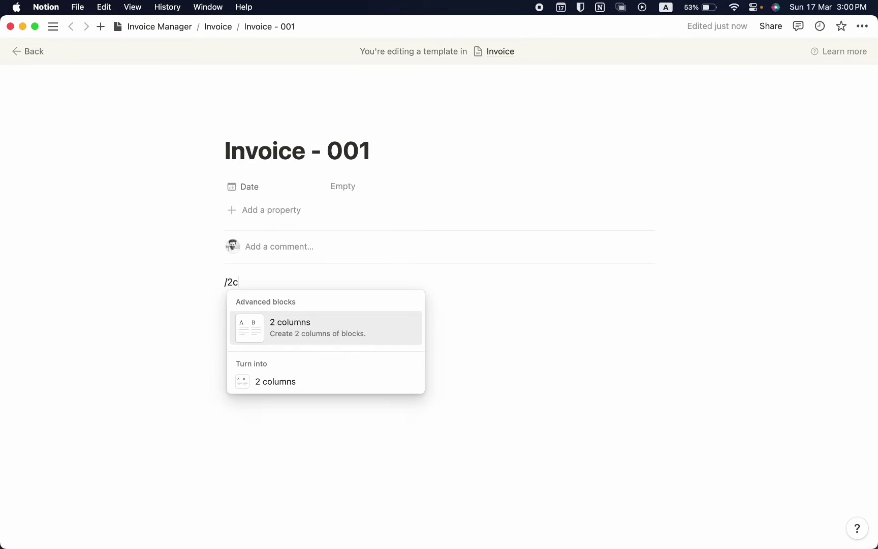
key(Return)
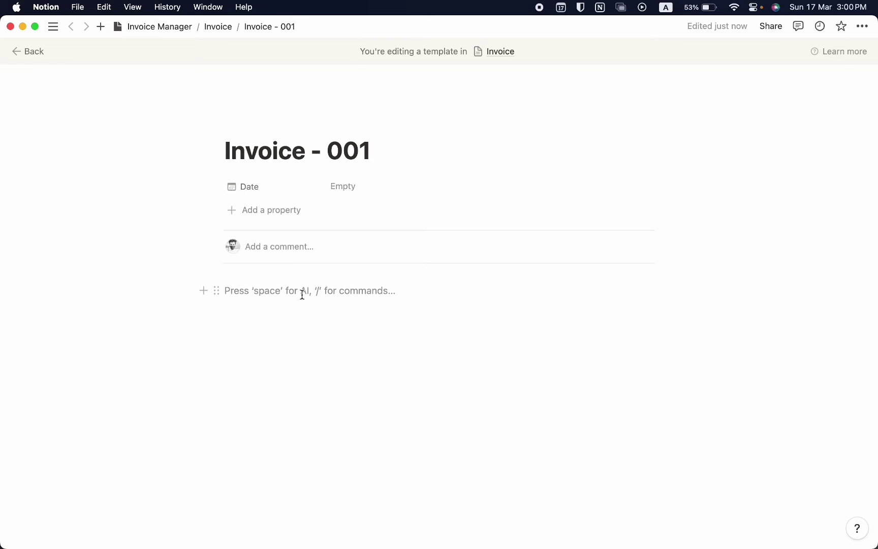
text(Company Name)
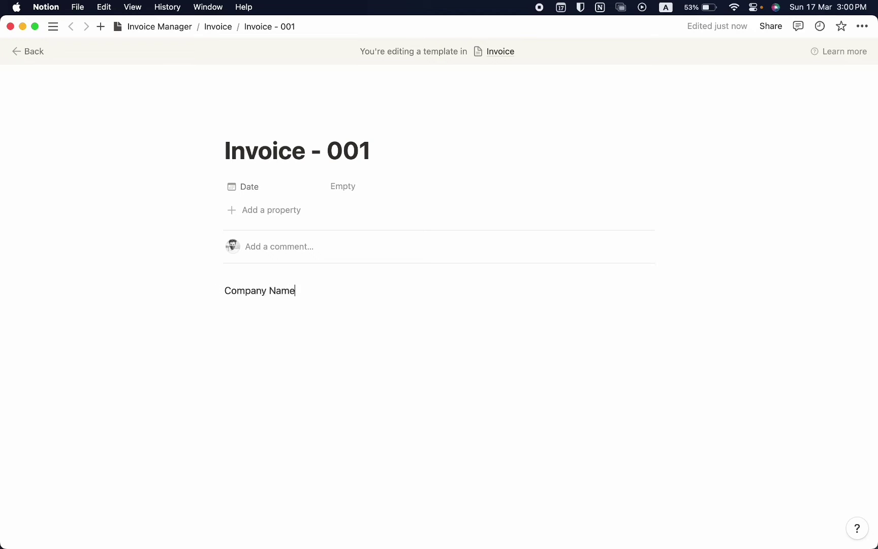
key(super+a)
click(252, 272)
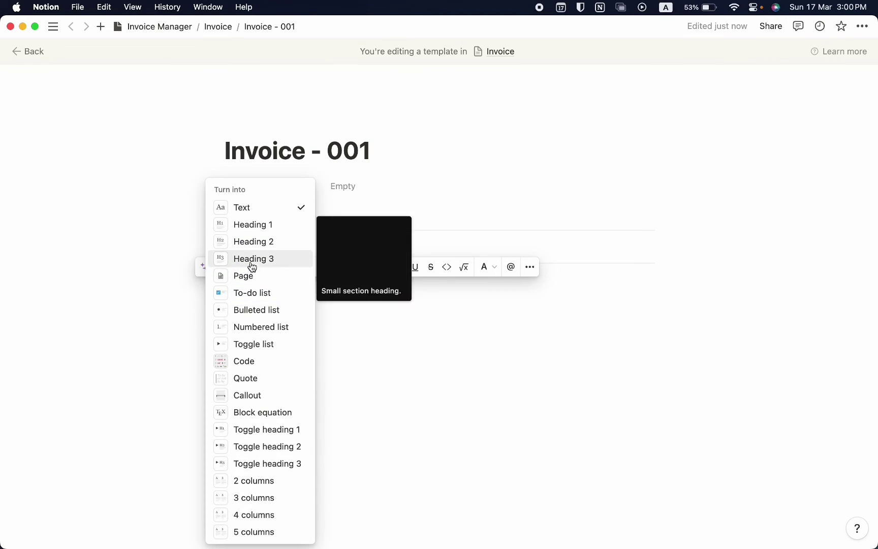
click(253, 258)
click(334, 302)
Add a 'Bill to' Heading 3 in the right column and make the page full width
click(495, 298)
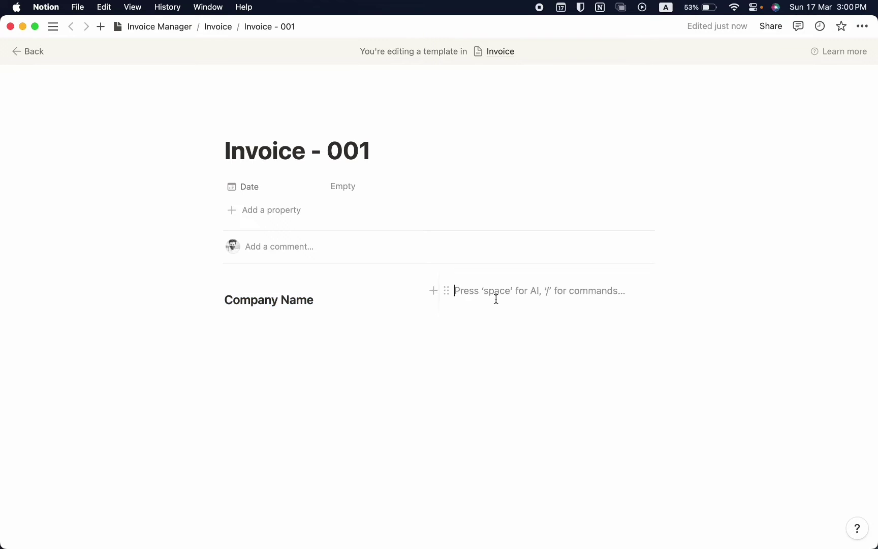
text(Bill to)
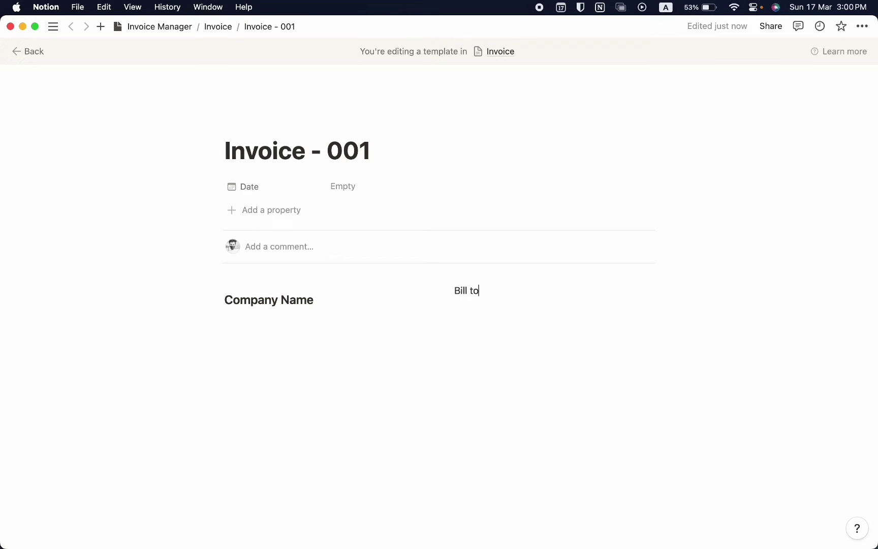
triple_click(464, 289)
click(484, 283)
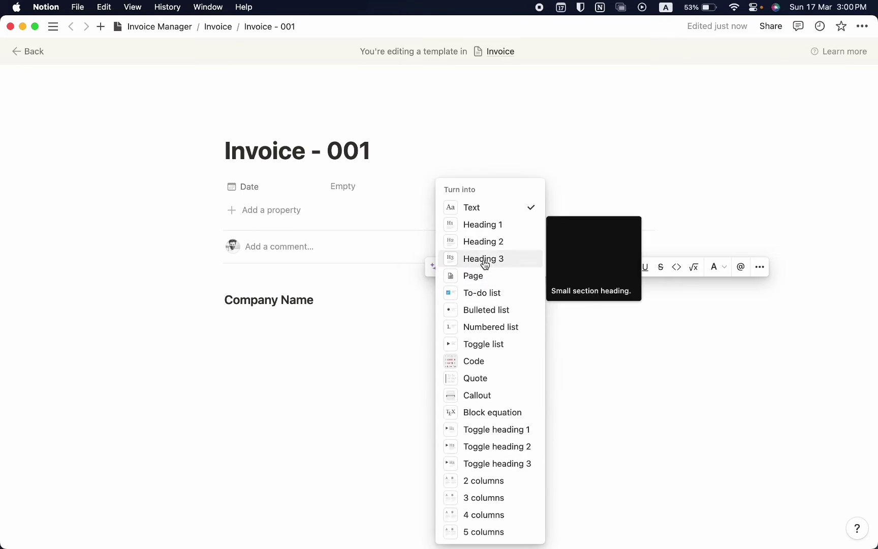
click(485, 260)
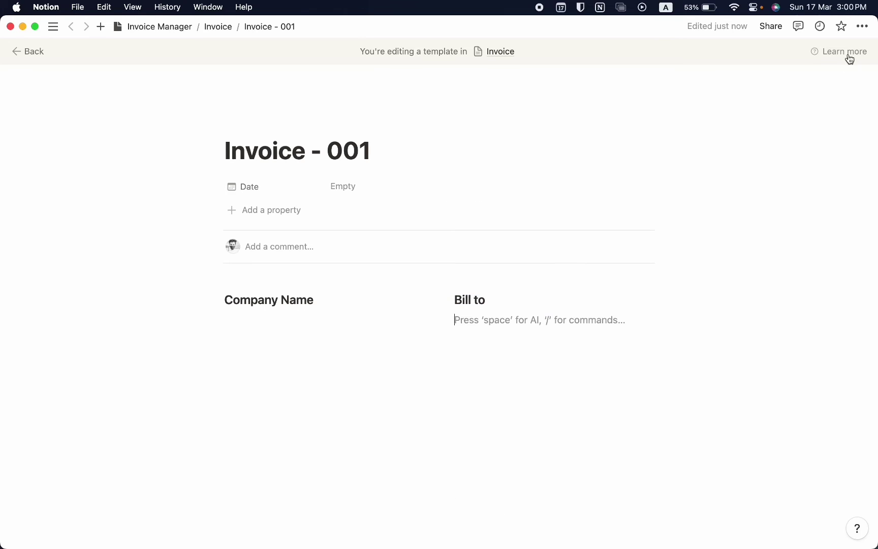
click(862, 27)
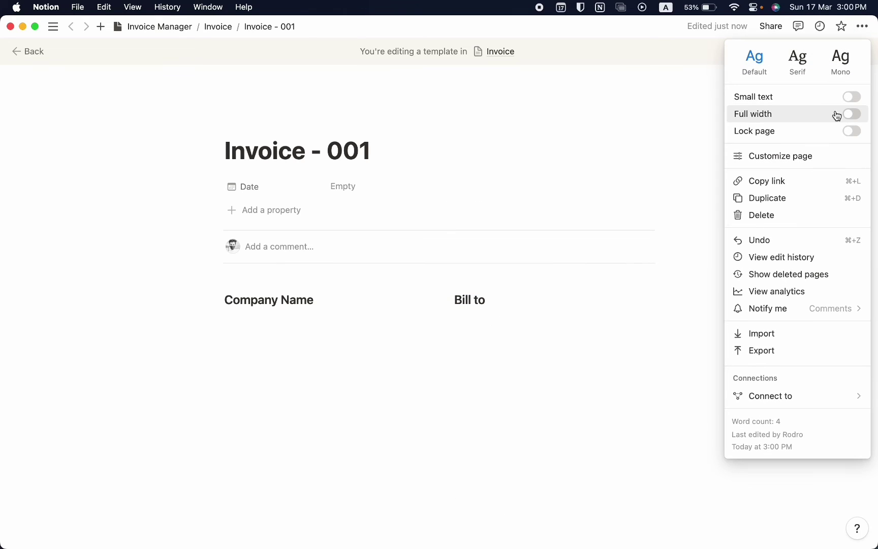
click(851, 114)
key(Escape)
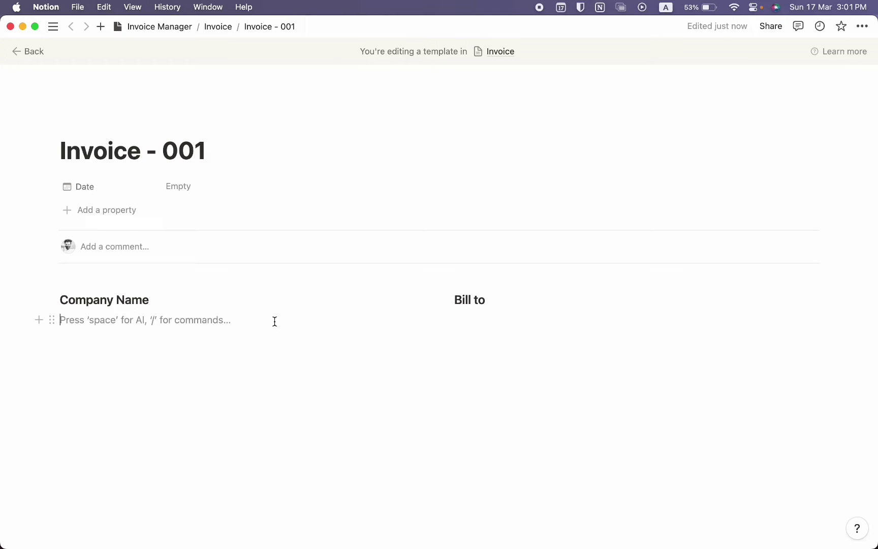
Paste the Street Address through Email contact lines under Company Name and under Bill to
text(Street Address City, State, Zip Phone Number Email)
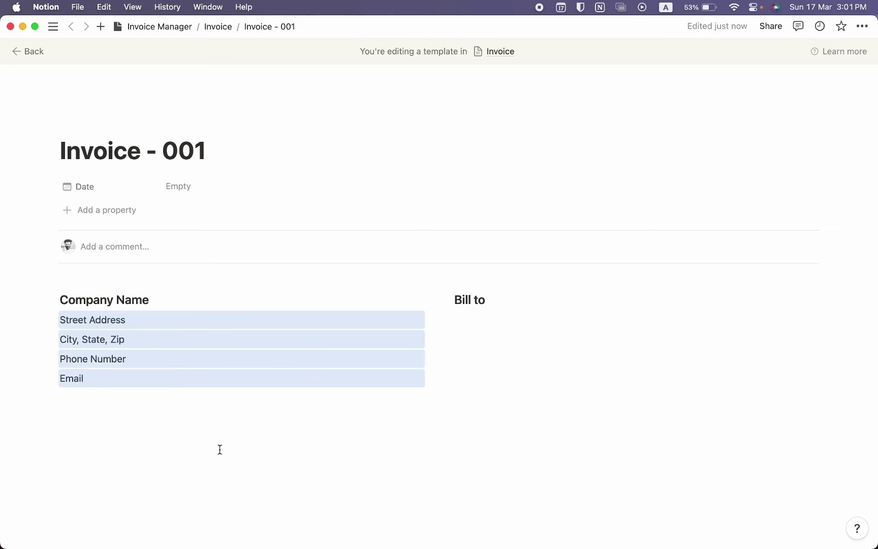
click(219, 449)
click(519, 325)
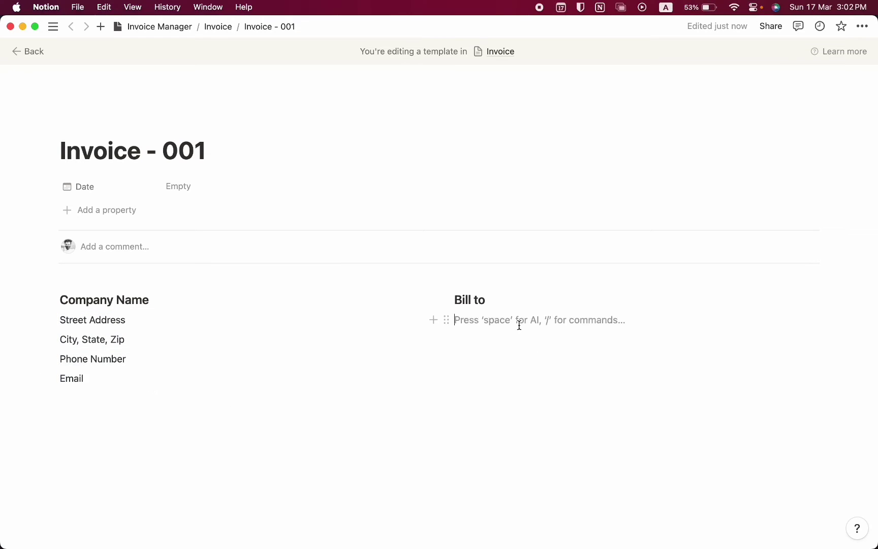
text(Client Name Company Name Street Address City, State, Zip Phone Number Email)
click(537, 441)
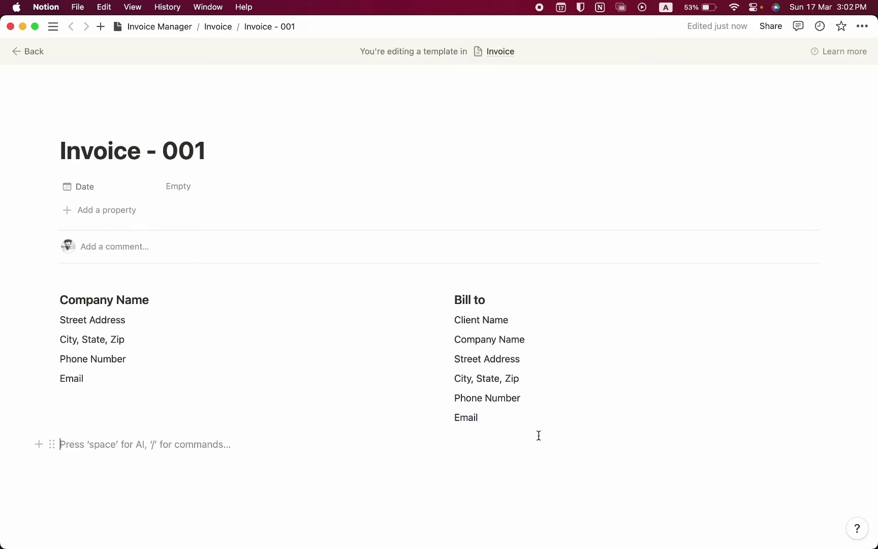
Color the contact lines under both Bill to and Company Name gray
drag(538, 435, 462, 320)
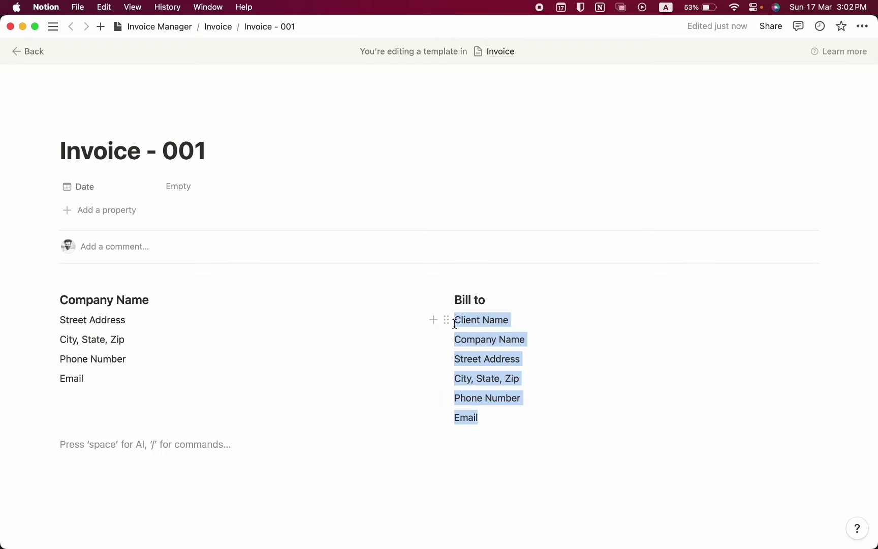
click(446, 319)
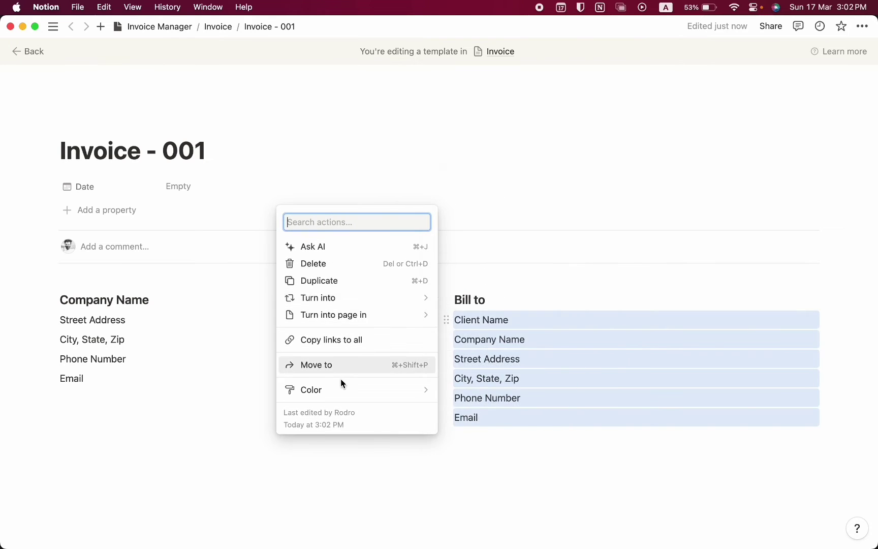
click(235, 437)
click(131, 396)
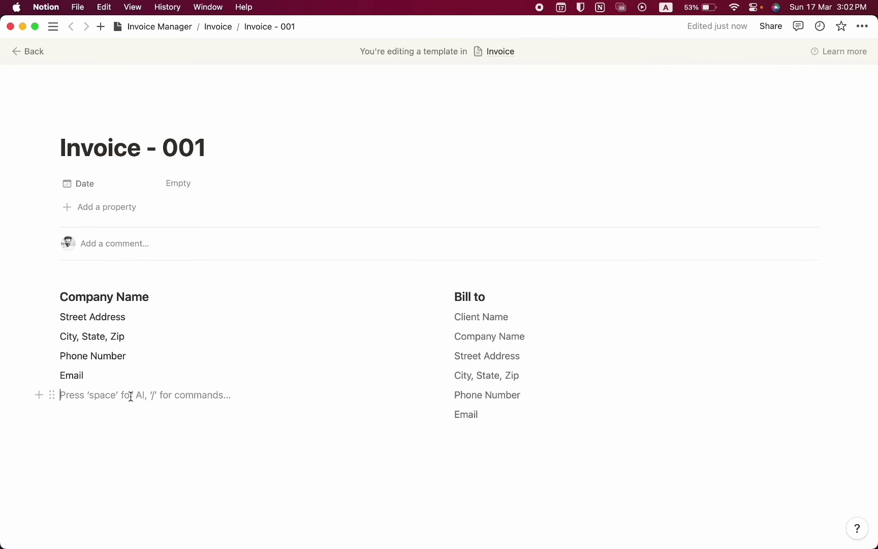
drag(129, 395, 43, 309)
click(47, 316)
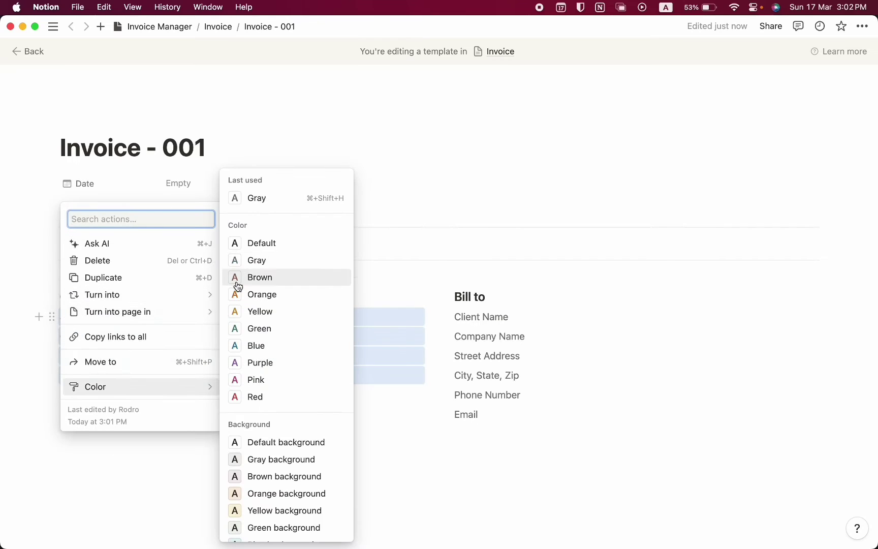
click(238, 258)
Add a two-column block below the contact lines using /2
key(Return)
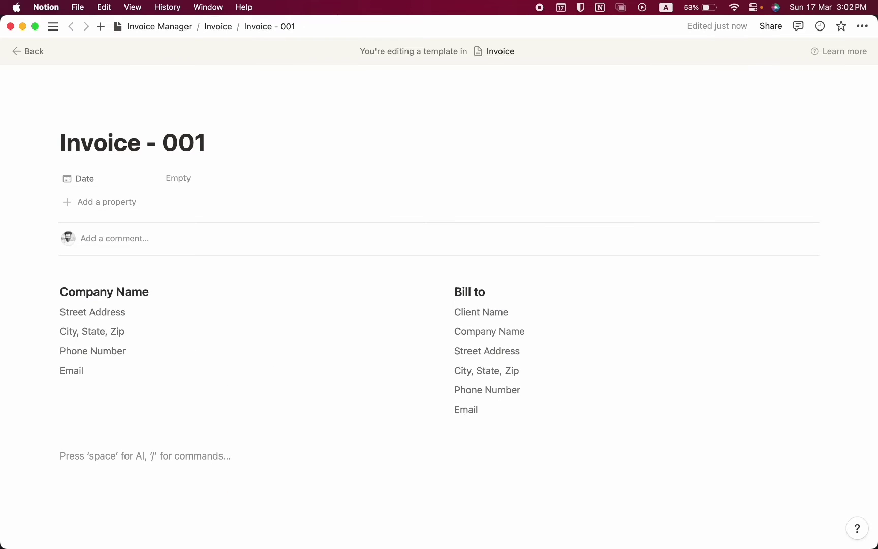
text(/2)
key(Down)
key(Down)
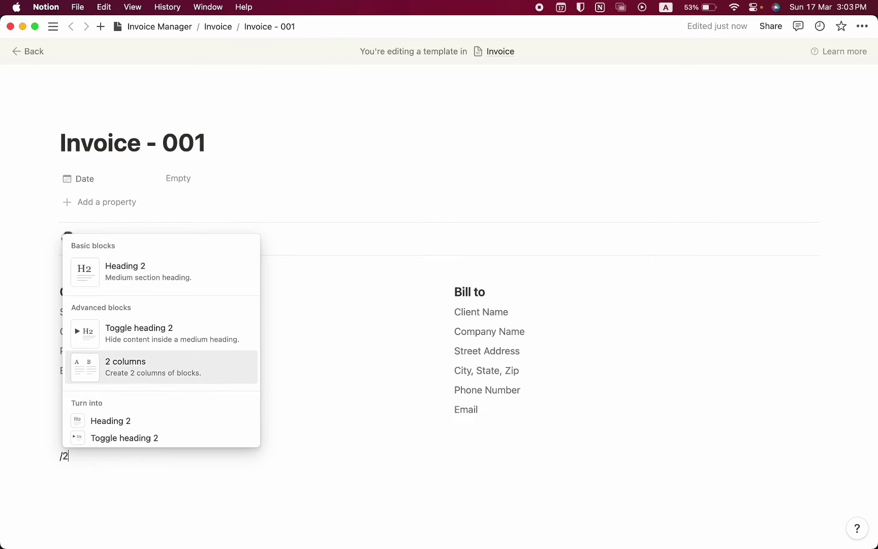
Add bold Date of Issue and Due Date headings side by side in two columns
key(Return)
text(Date of Issue)
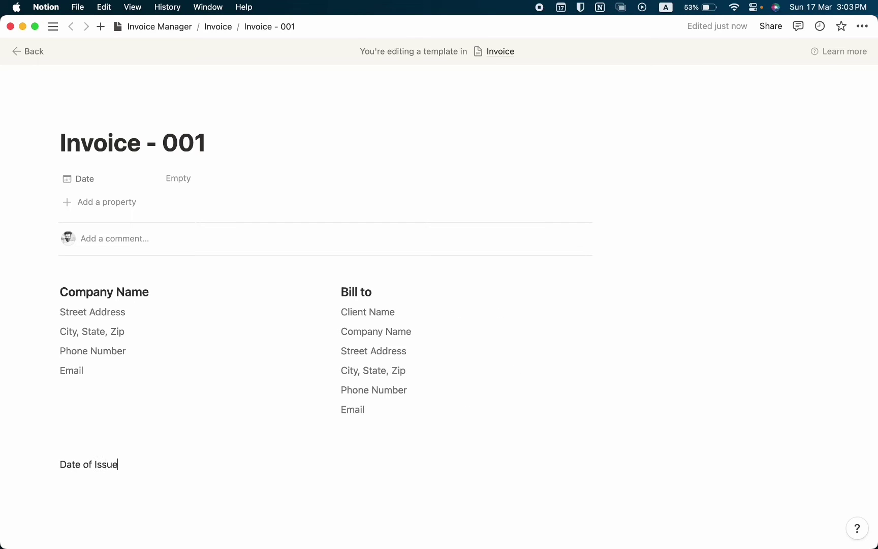
key(super+a)
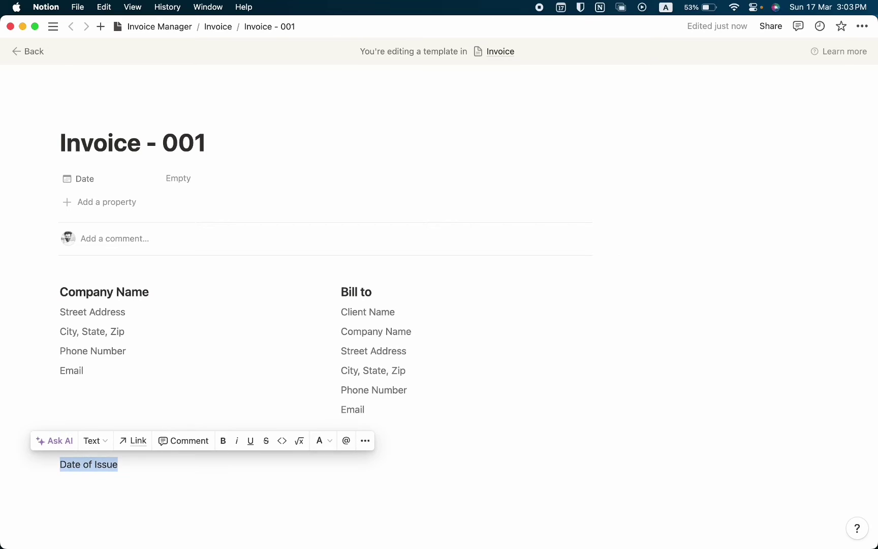
key(super+b)
click(160, 463)
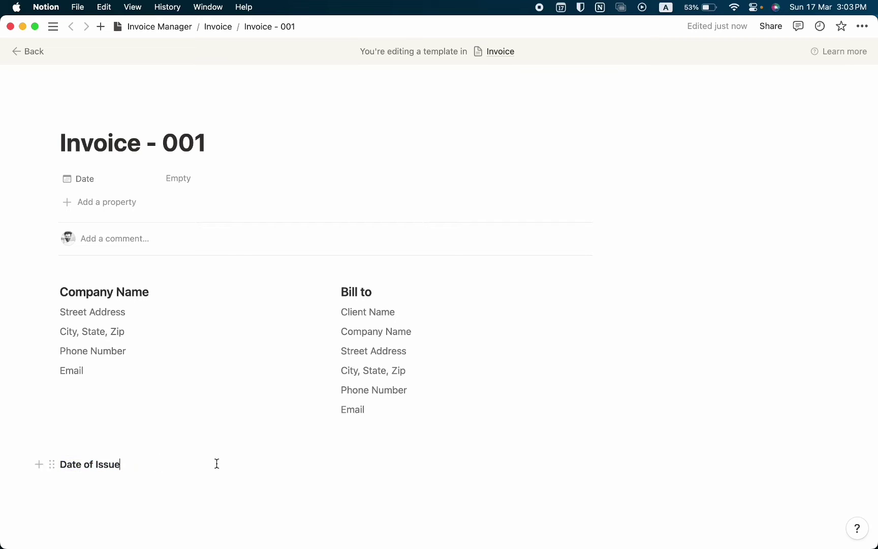
click(413, 465)
text(Due Date)
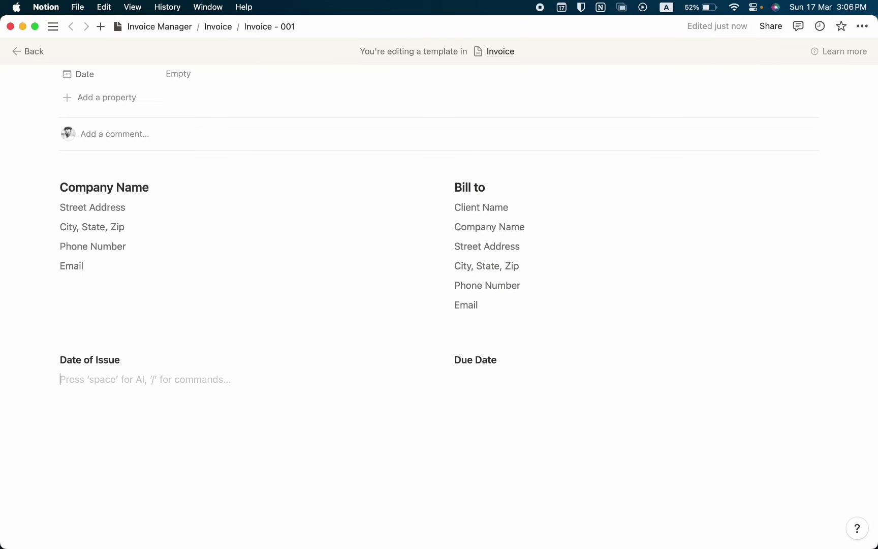
Insert today's date under Date of Issue in Full date format (March 17, 2024)
text(@)
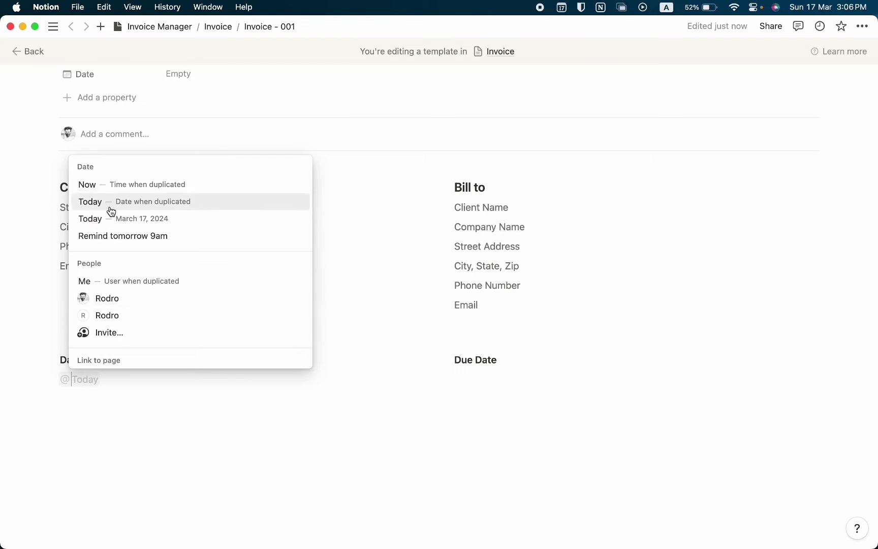
click(123, 215)
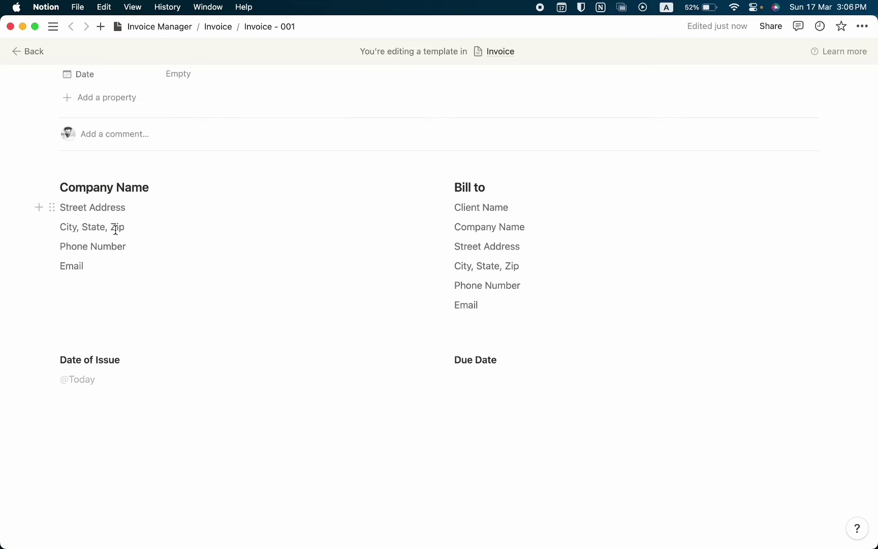
click(80, 382)
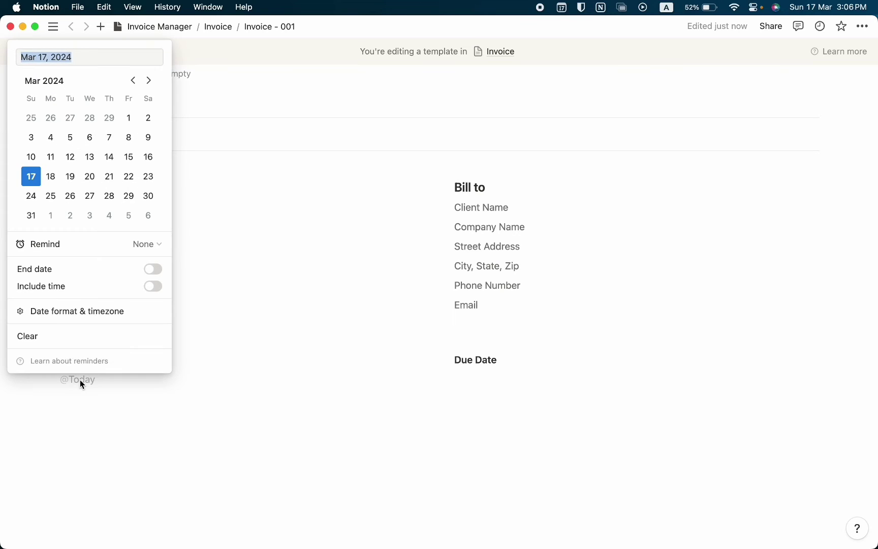
click(45, 312)
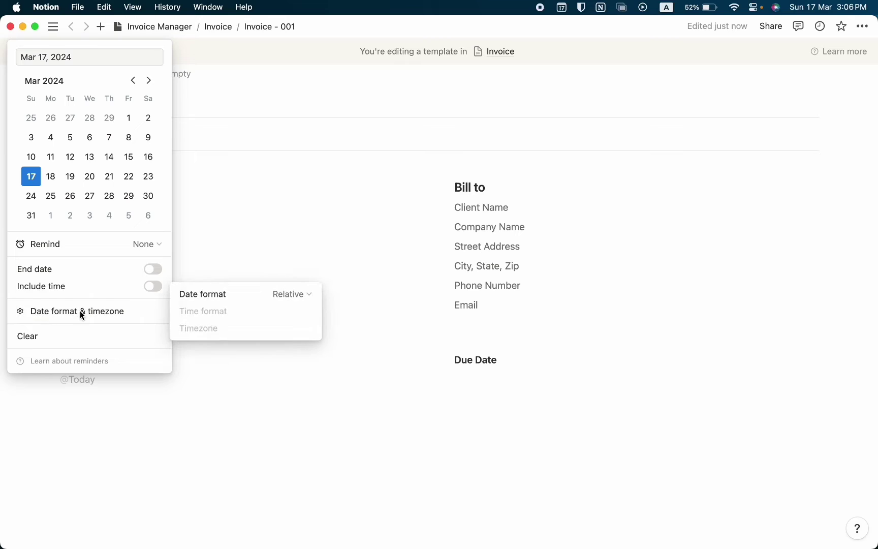
click(286, 297)
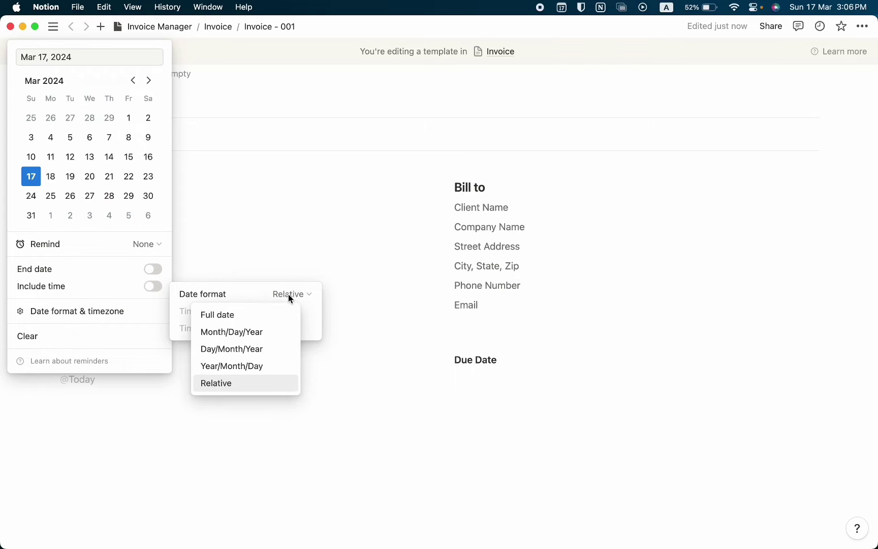
click(262, 315)
click(87, 390)
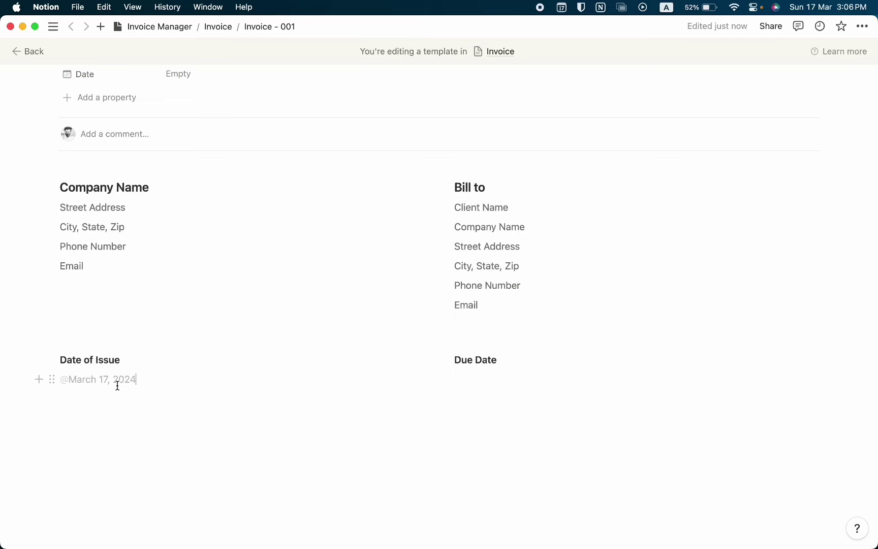
click(455, 379)
text(@today)
key(Return)
click(471, 379)
click(459, 311)
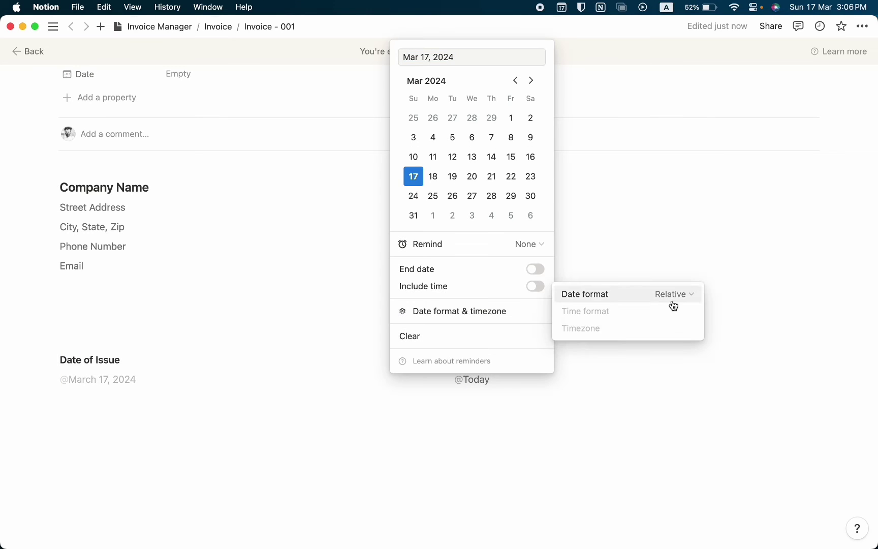
click(137, 431)
click(138, 427)
Add a divider, then a gray-background Heading 3 titled Product Details
text(/d)
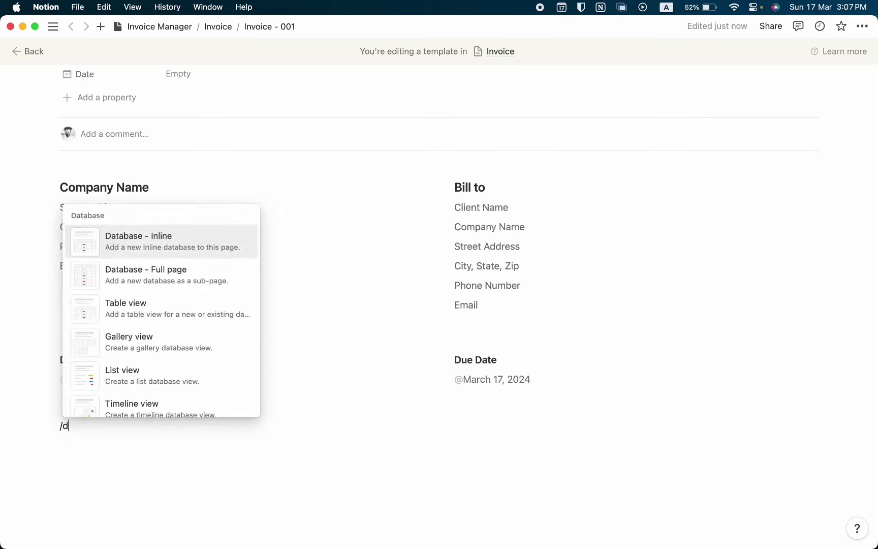
text(ivi)
key(Return)
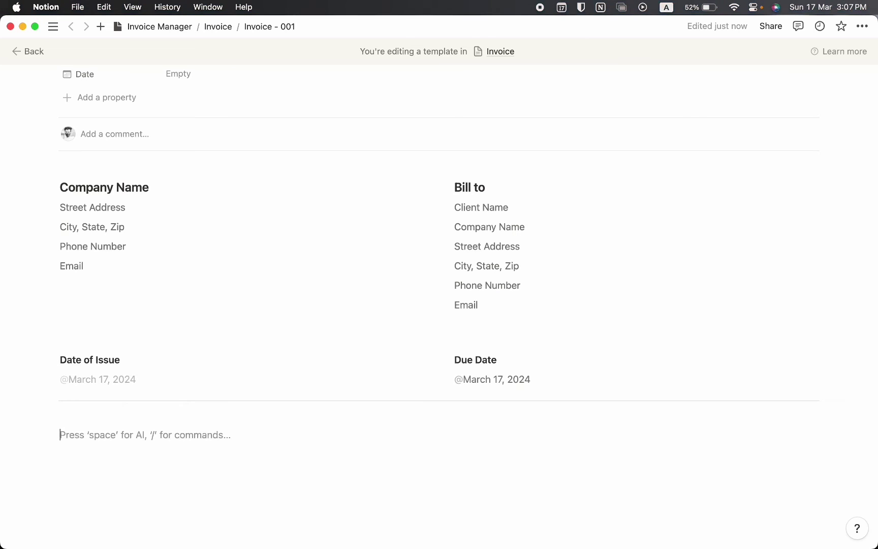
text(/backr)
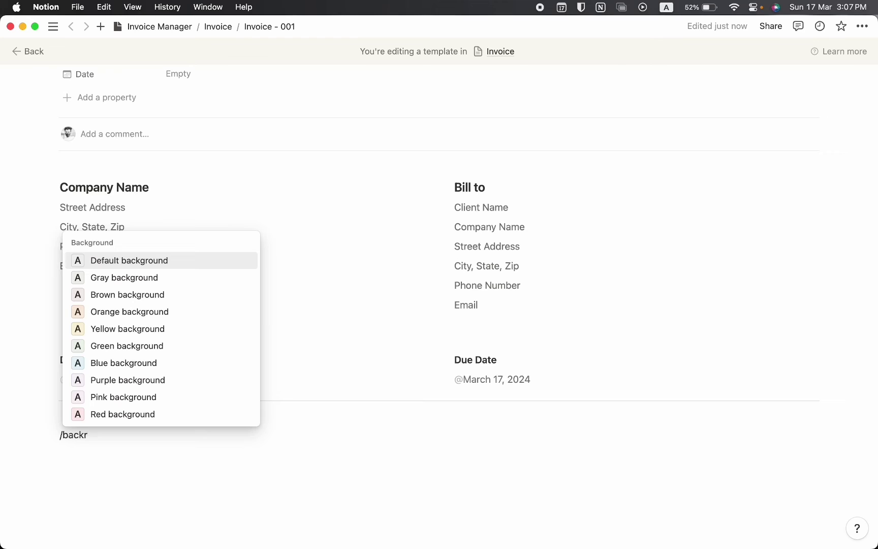
key(Down)
key(Return)
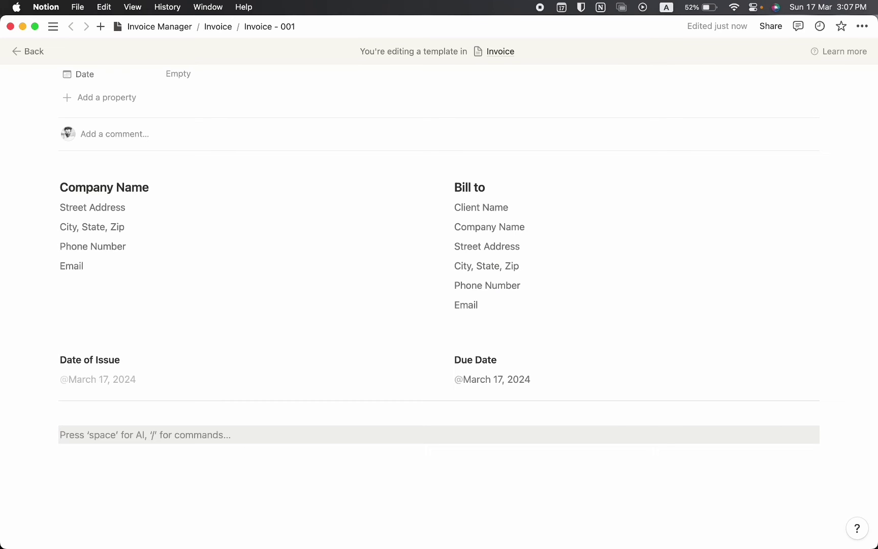
text(Product D)
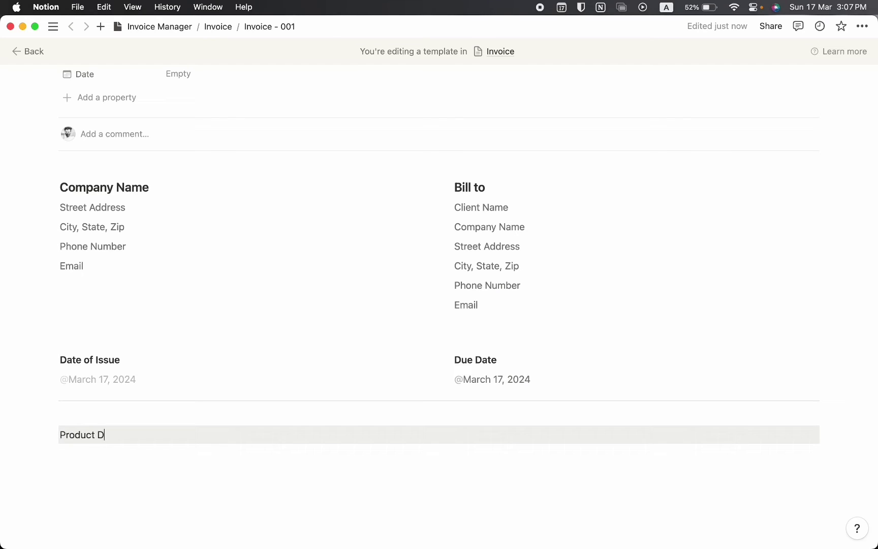
text(etails)
key(super+a)
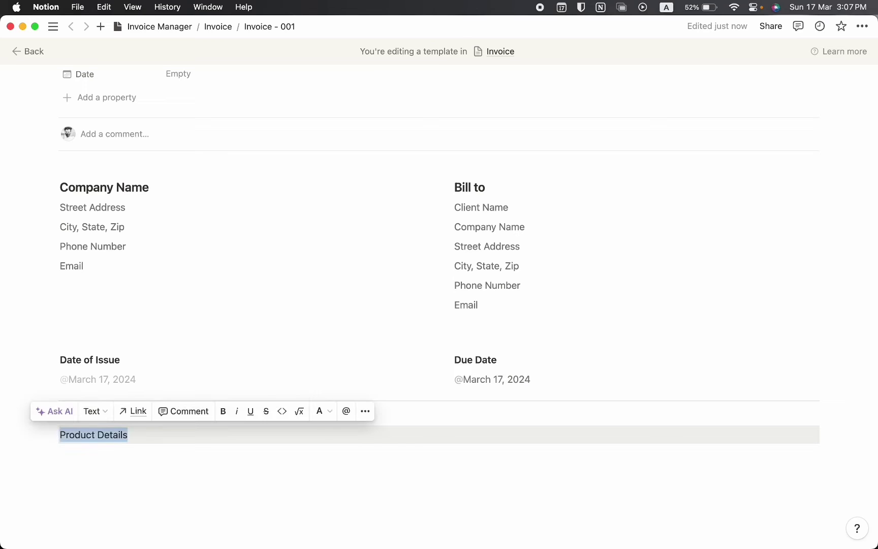
click(90, 411)
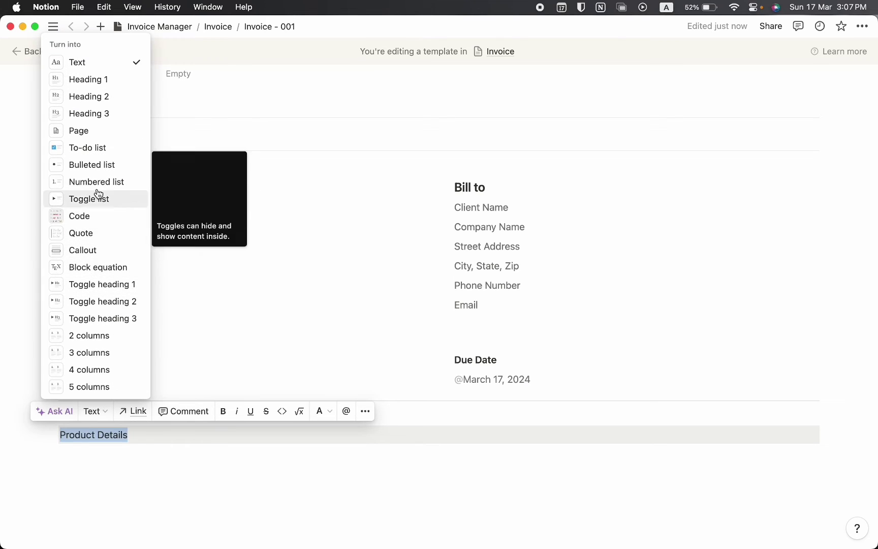
click(91, 114)
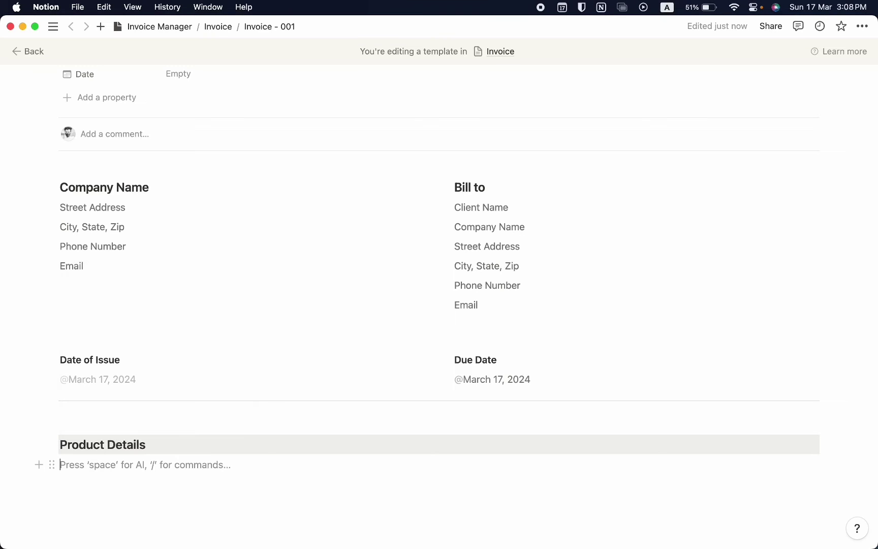
Insert a table view below the Product Details heading
text(/data)
key(Down)
key(Down)
key(Return)
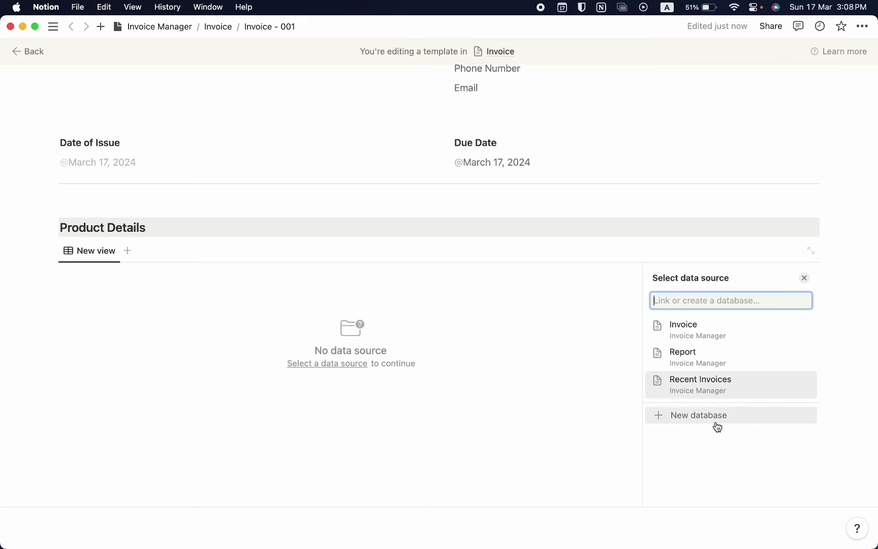
Create a new database named Price Details, hiding its title and naming the view Price Details
click(716, 421)
text(Pric)
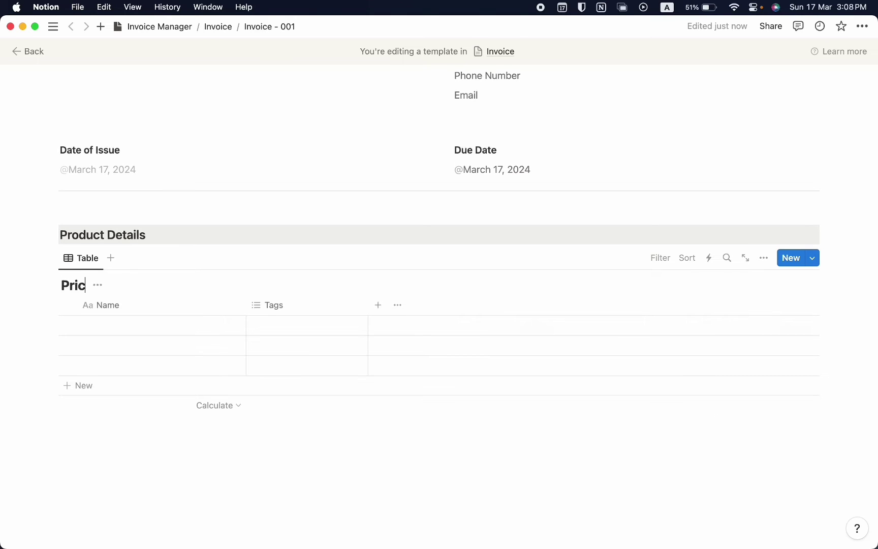
text(e Details)
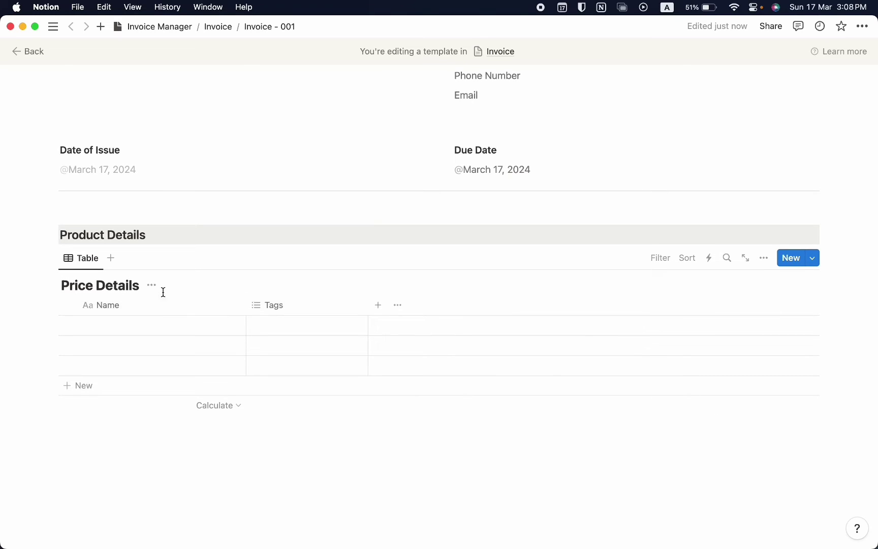
click(151, 285)
click(153, 349)
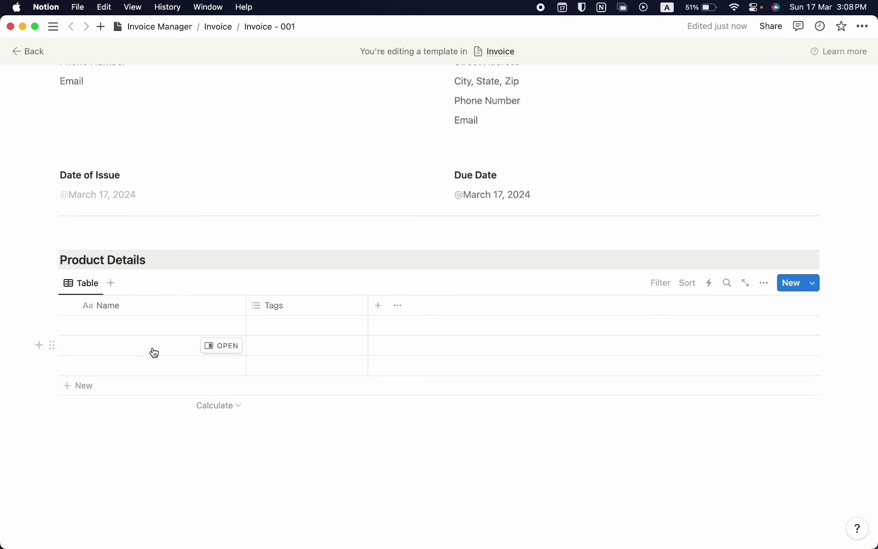
click(89, 283)
click(94, 305)
key(BackSpace)
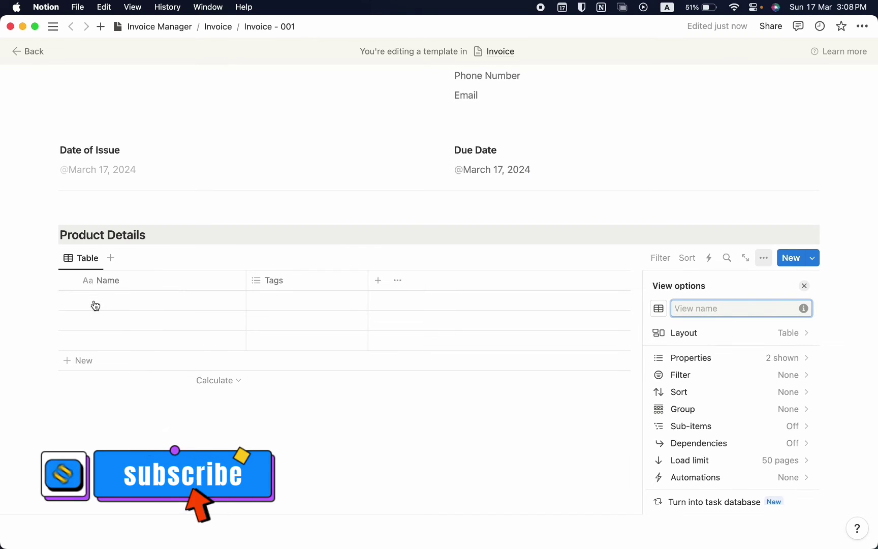
text(Price Details)
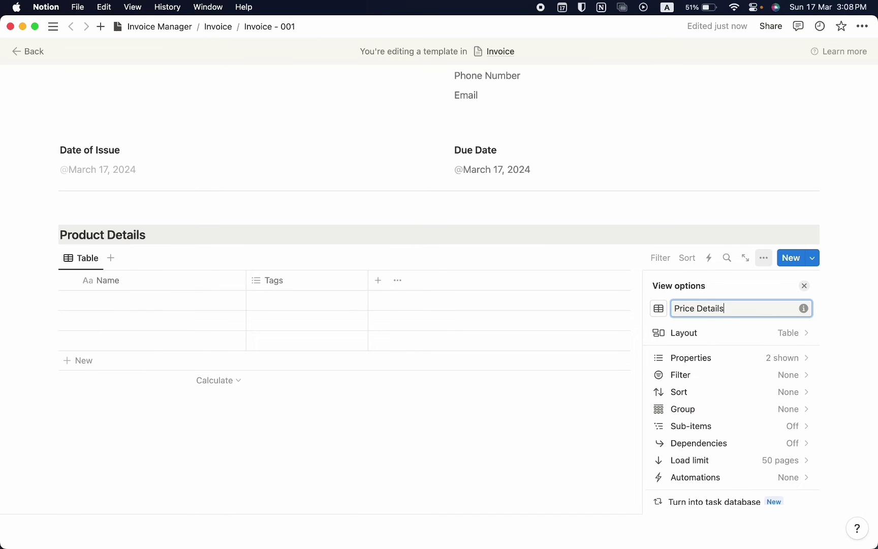
click(659, 308)
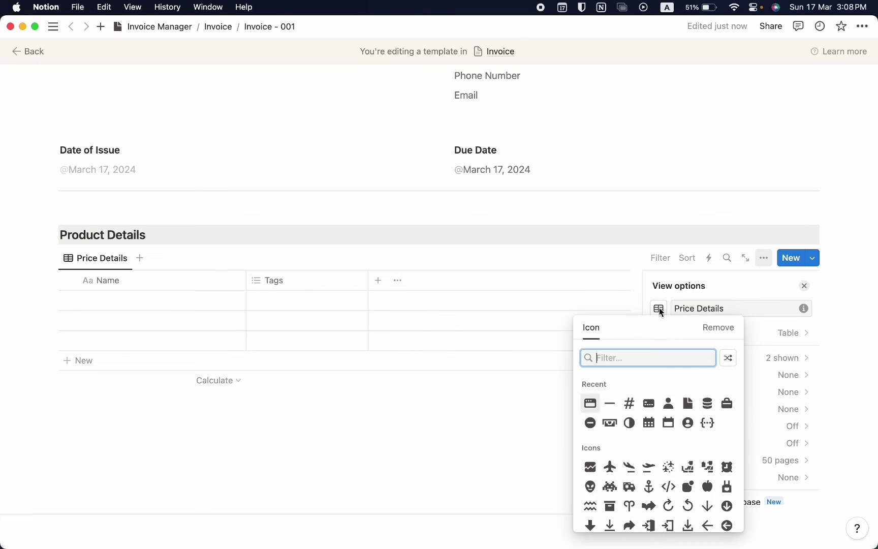
click(203, 407)
Delete the two extra empty rows and rename the Name column to Service Name
click(67, 346)
click(69, 326)
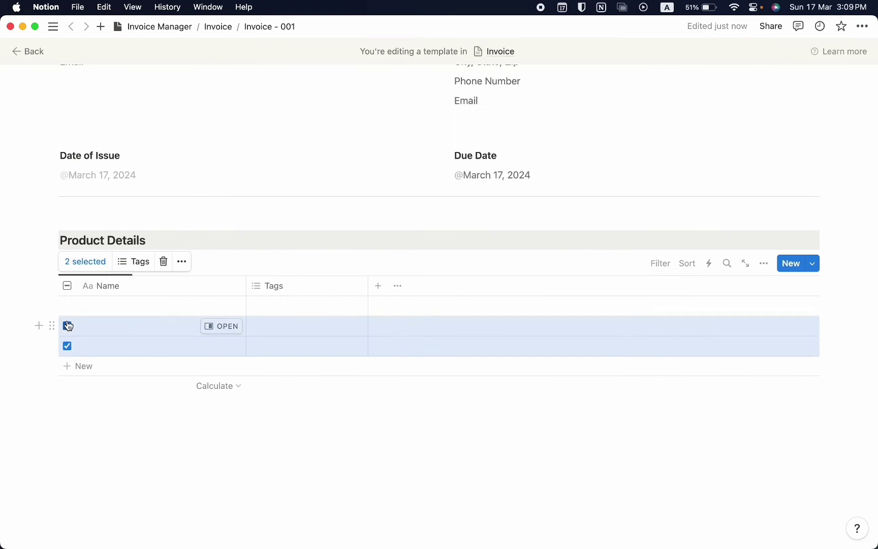
key(BackSpace)
click(86, 341)
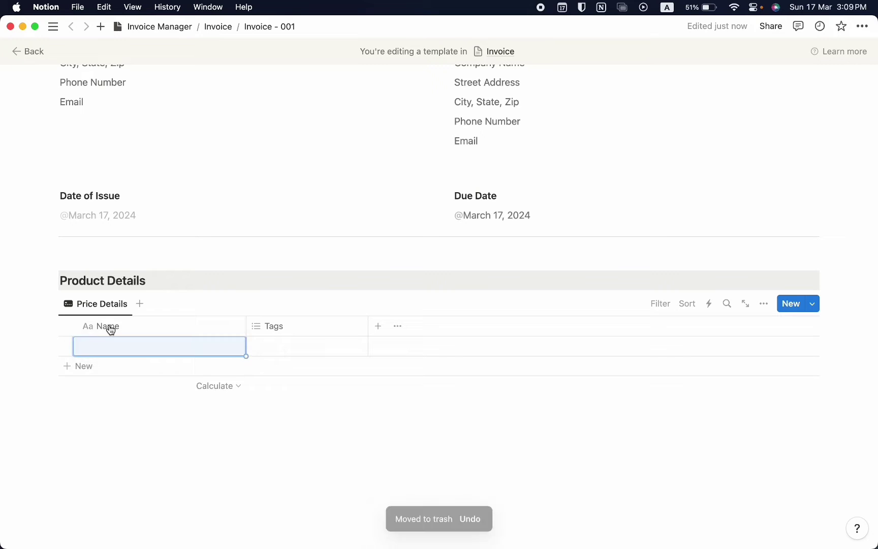
click(109, 324)
text(Ser)
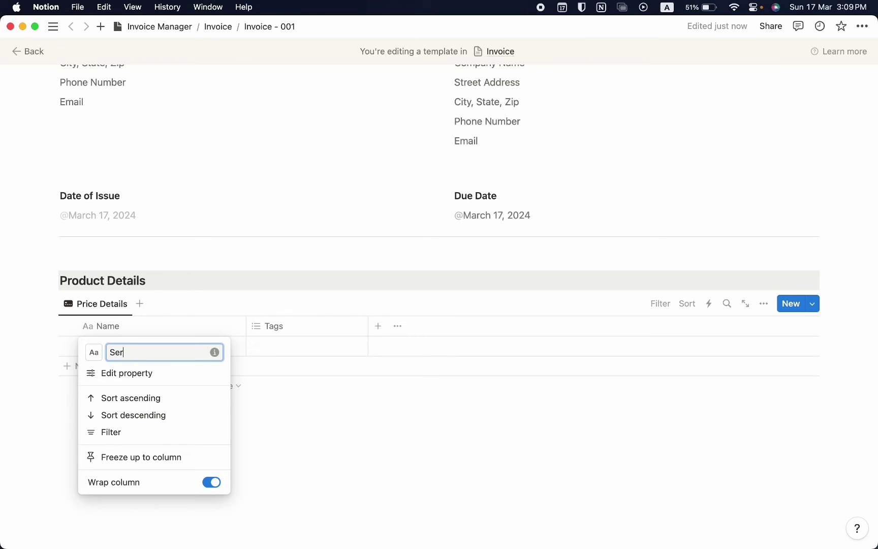
text(vice Name)
key(Return)
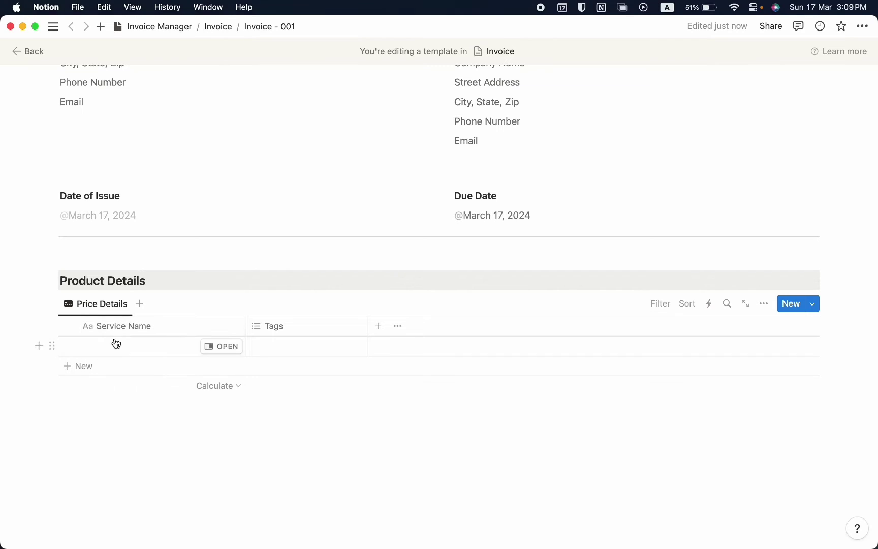
Enter Graphic Design in the first row and delete the Tags column
click(116, 343)
text(Graphic Design)
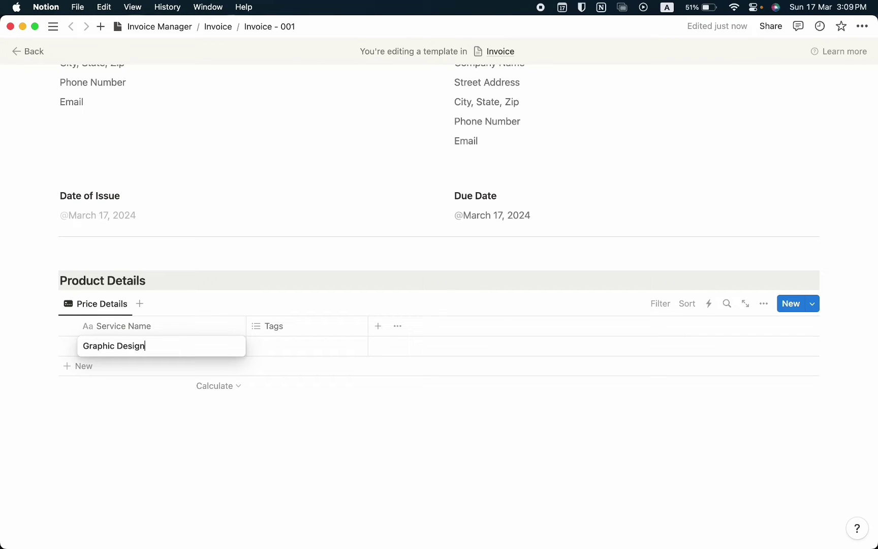
key(Escape)
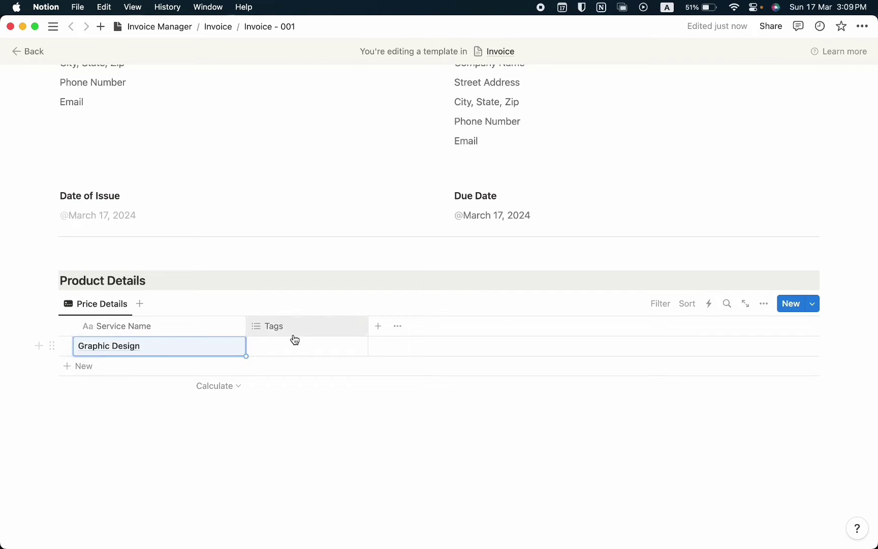
click(291, 329)
click(288, 285)
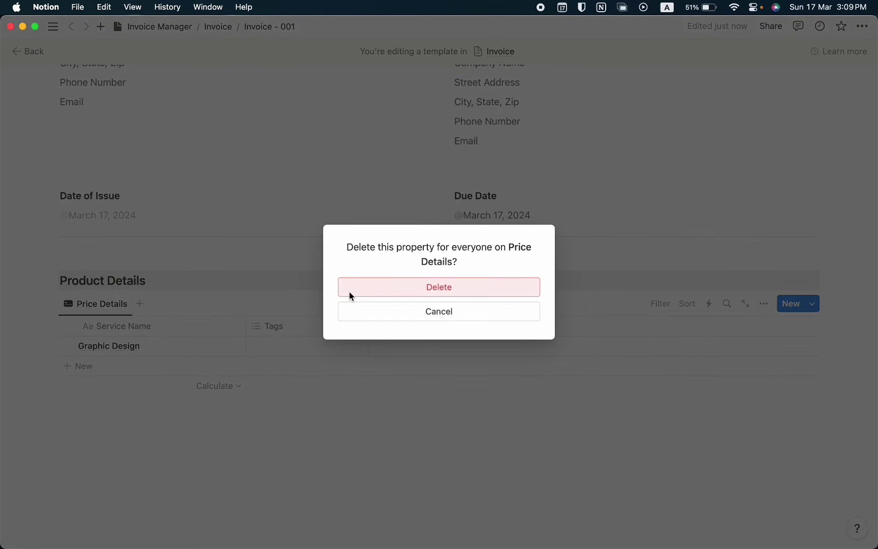
click(427, 289)
Add a Number column formatted as US Dollar and enter $100.00 for Graphic Design
click(256, 327)
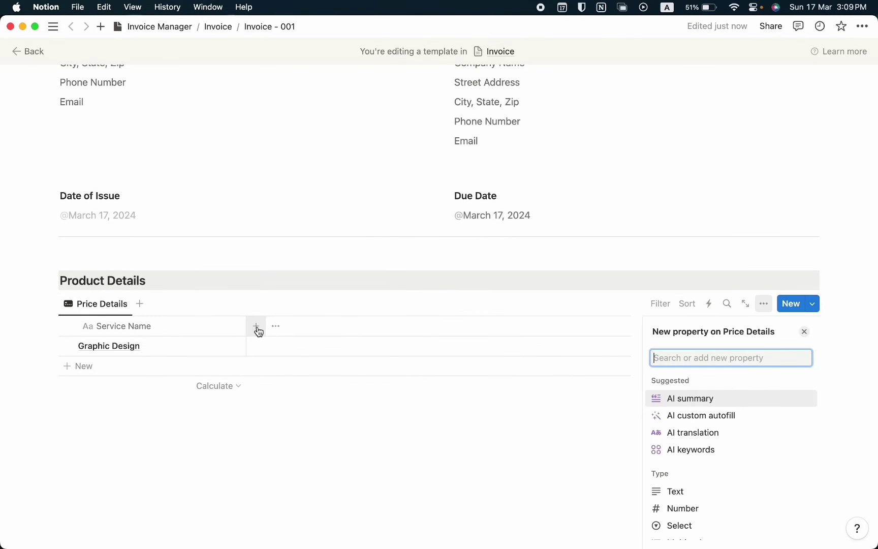
key(Down)
key(Down)
key(Down)
key(Down)
key(Down)
key(Return)
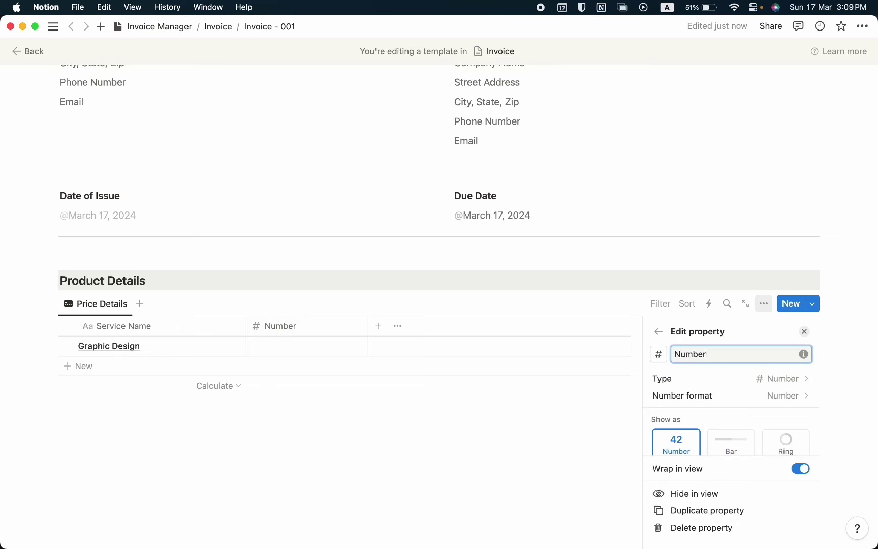
key(Escape)
click(290, 332)
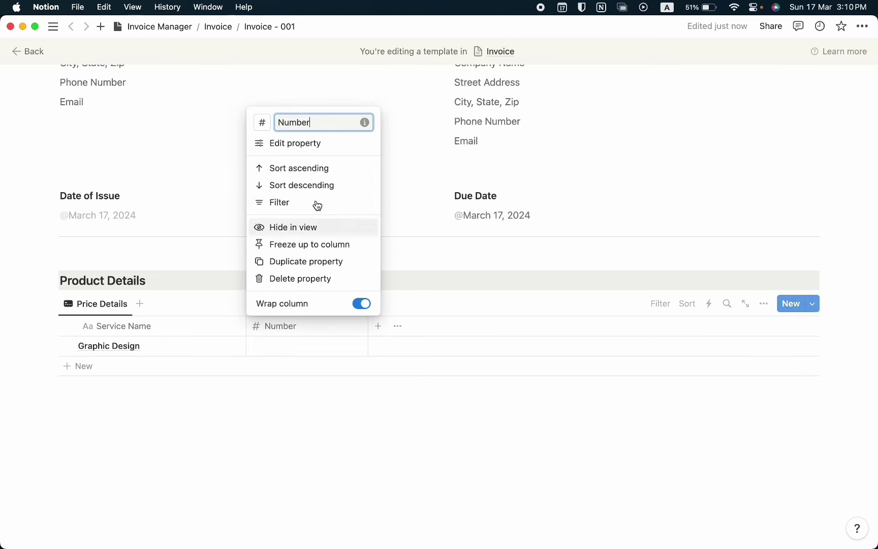
click(303, 148)
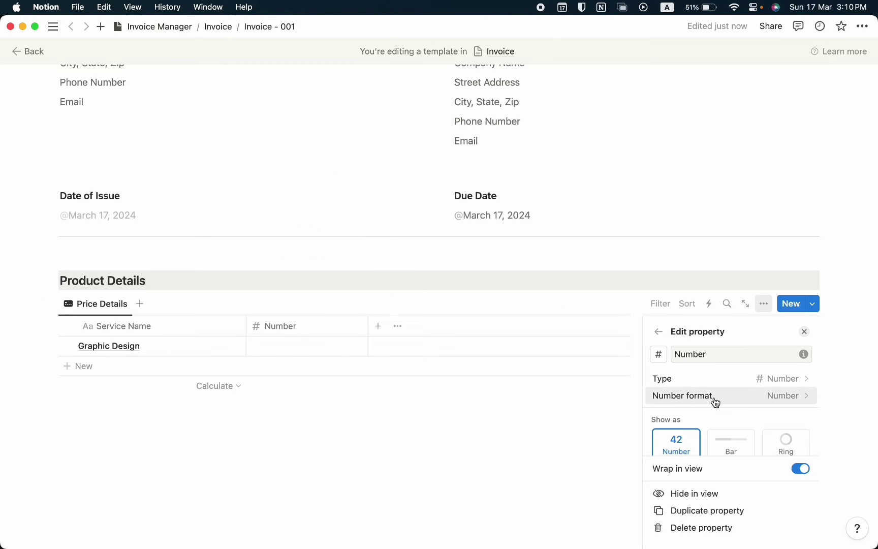
click(751, 404)
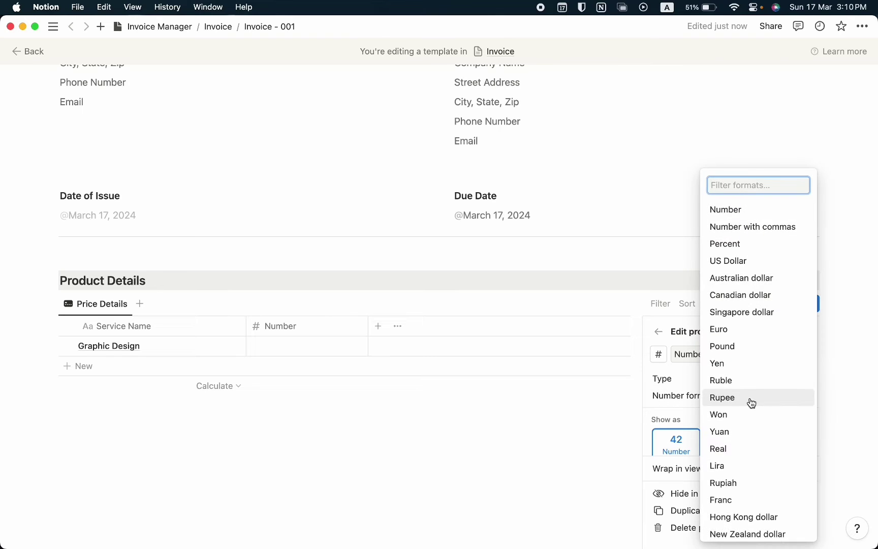
text(u)
key(BackSpace)
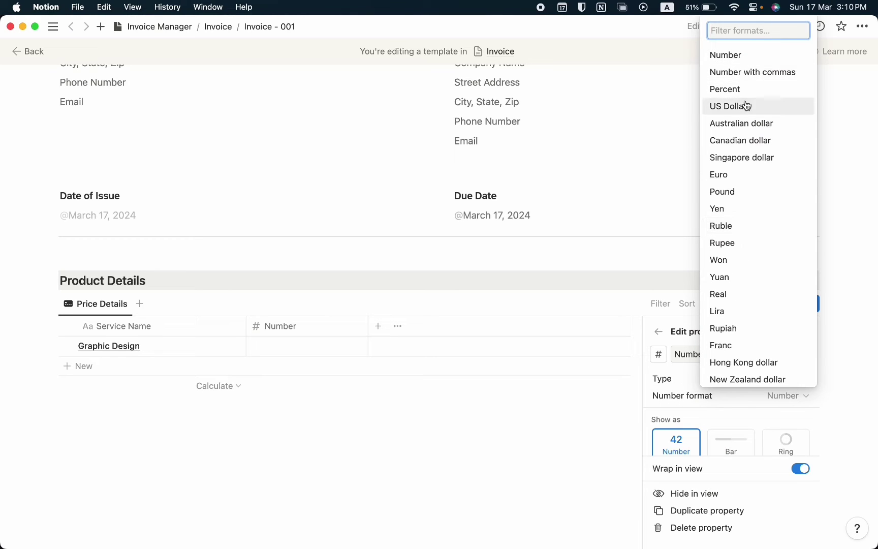
click(743, 106)
click(262, 340)
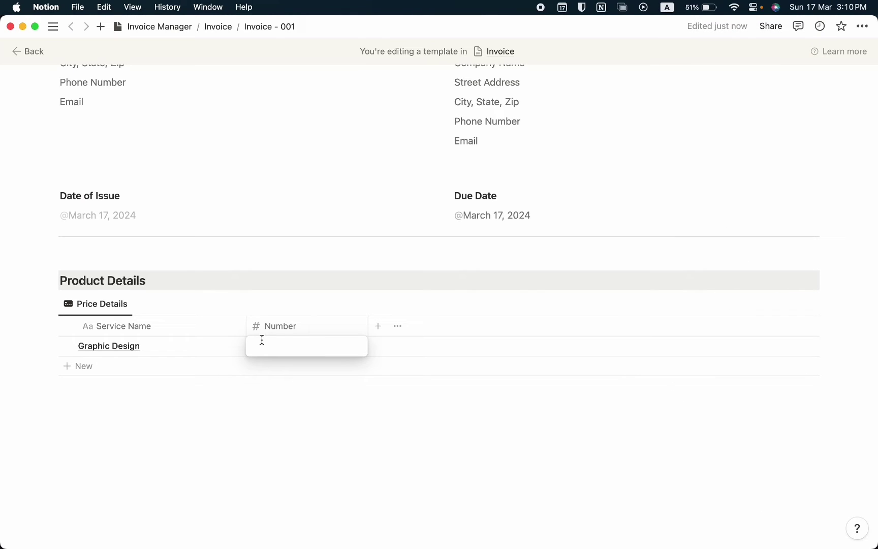
key(Return)
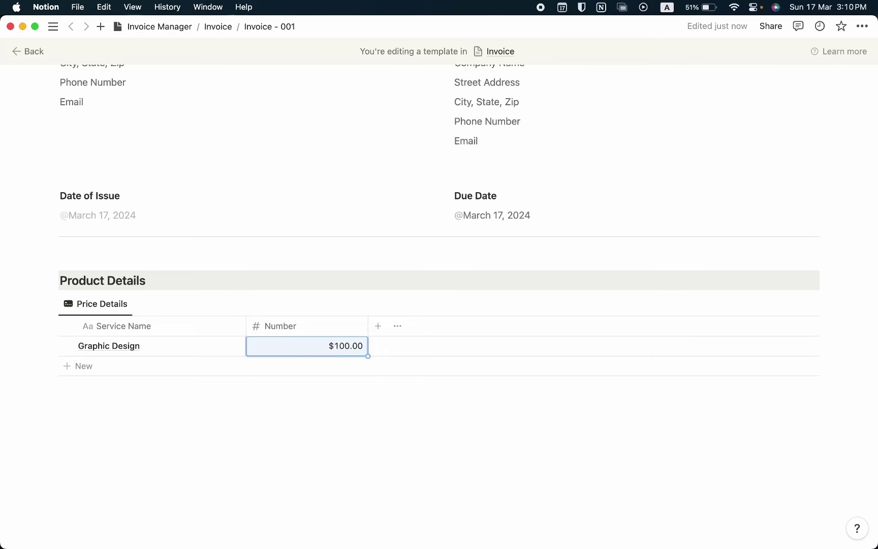
Duplicate it as a Quantity column in plain Number format and enter 2
click(269, 326)
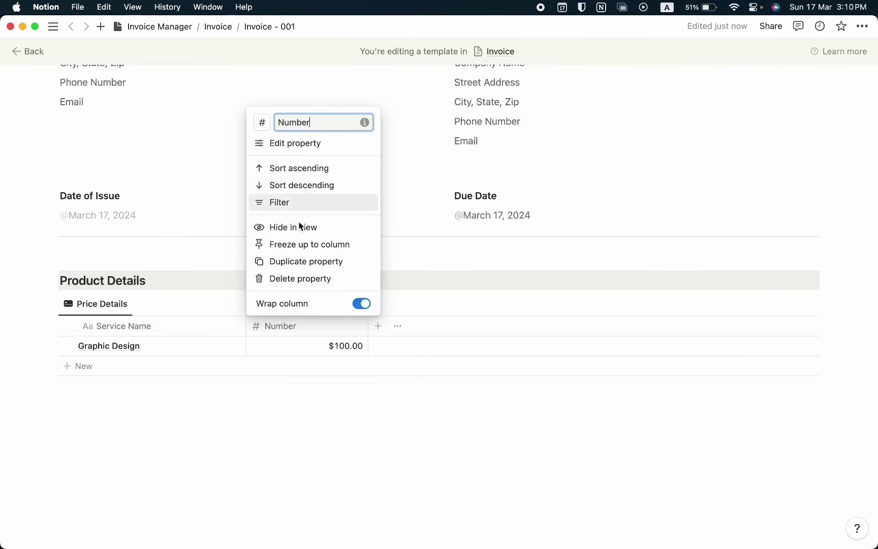
click(294, 261)
click(417, 327)
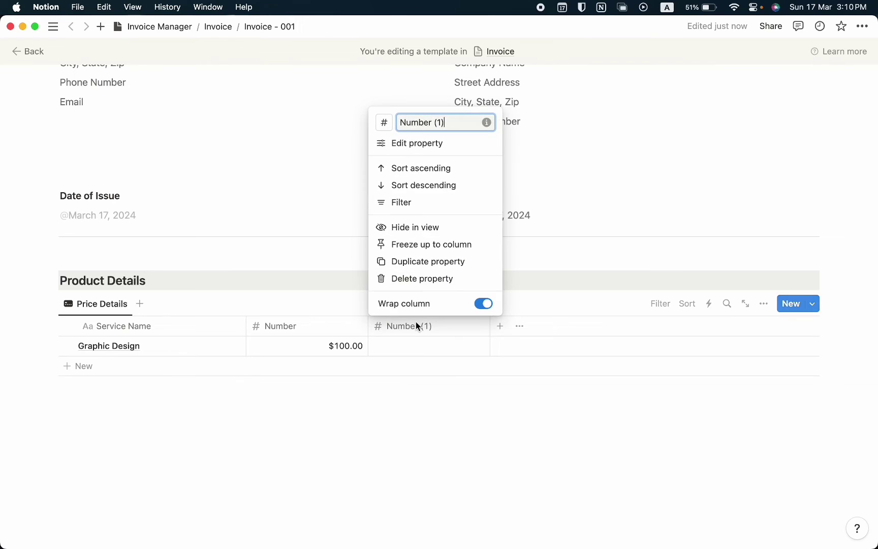
text(Quanti)
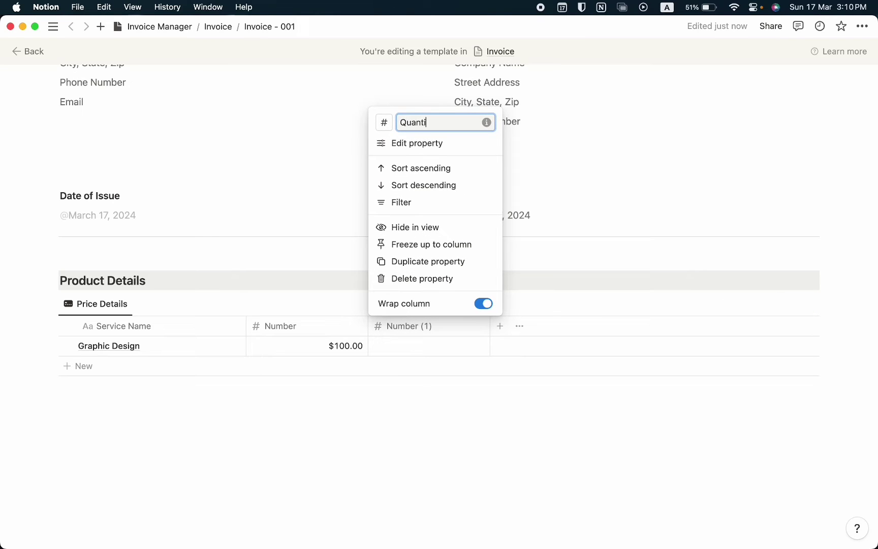
text(ty)
key(Return)
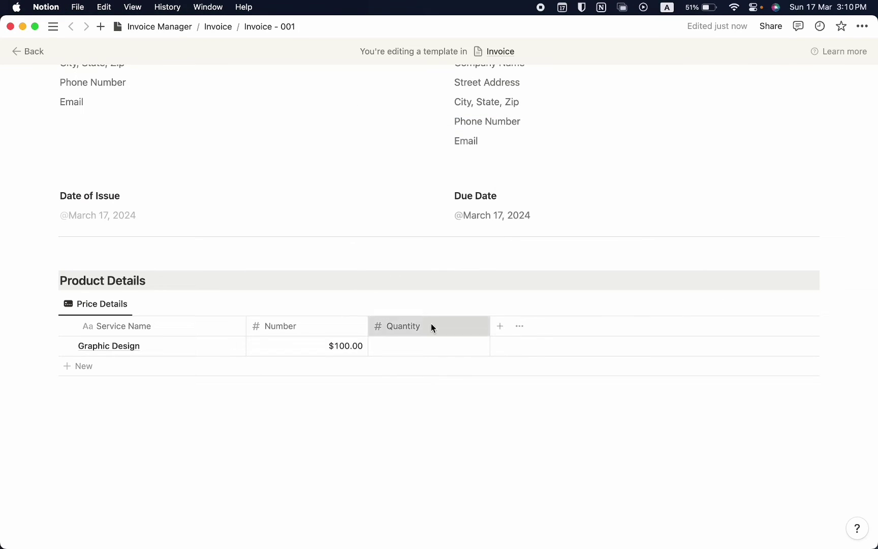
click(431, 327)
click(419, 145)
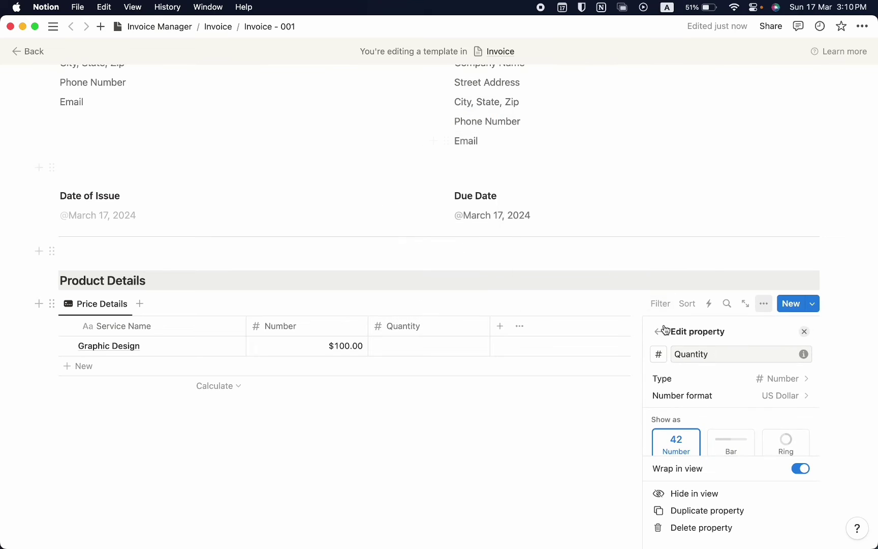
click(725, 396)
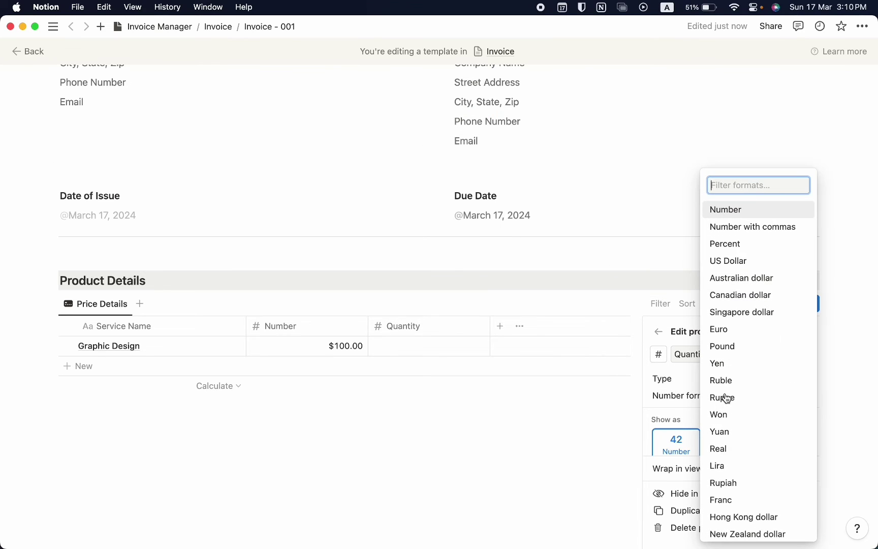
click(745, 209)
click(418, 348)
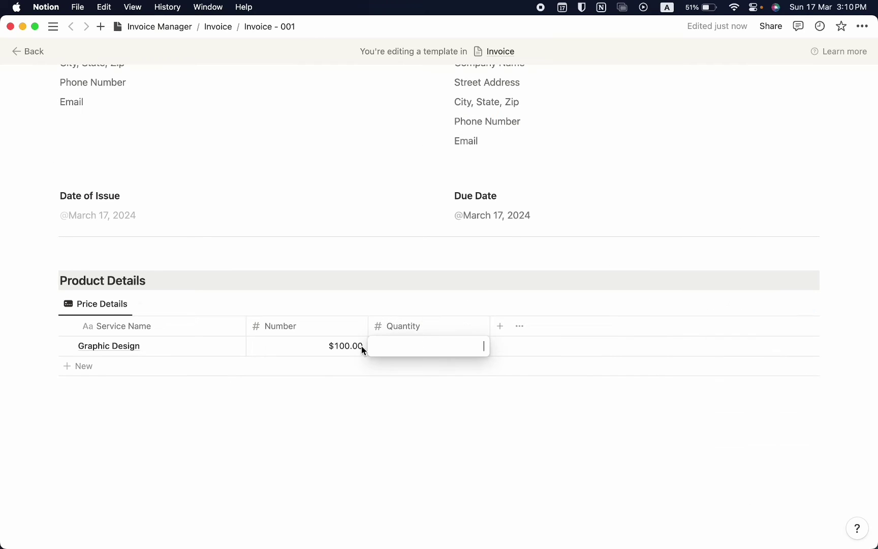
text(2)
key(Return)
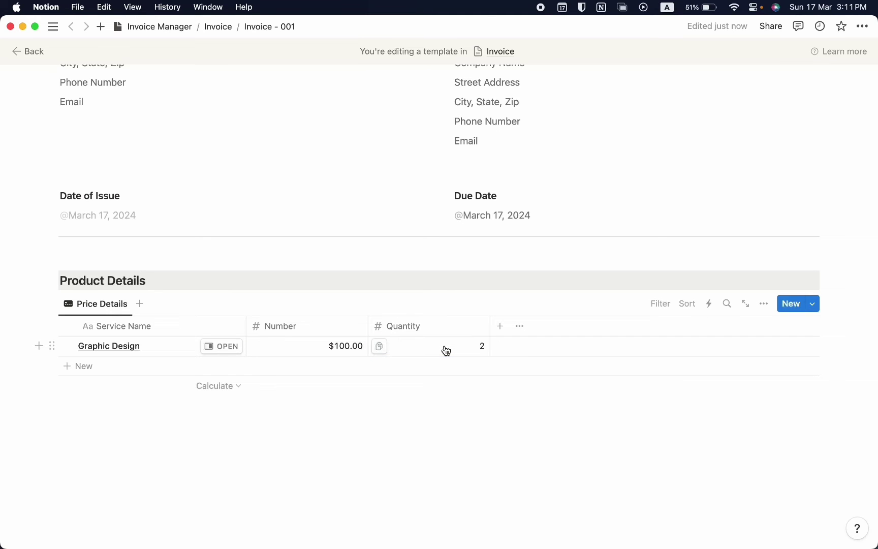
Add a Formula column named Subtotal and rename the Number column to Price
click(498, 327)
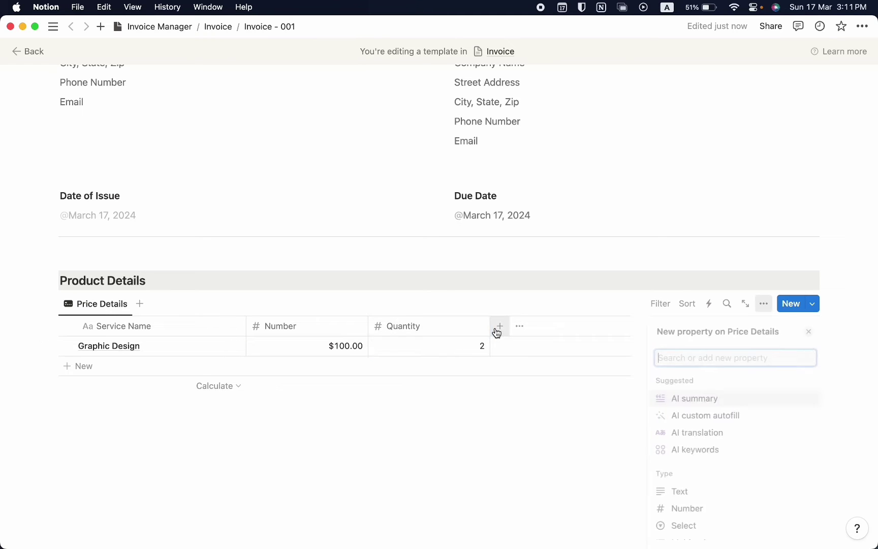
text(form)
key(Return)
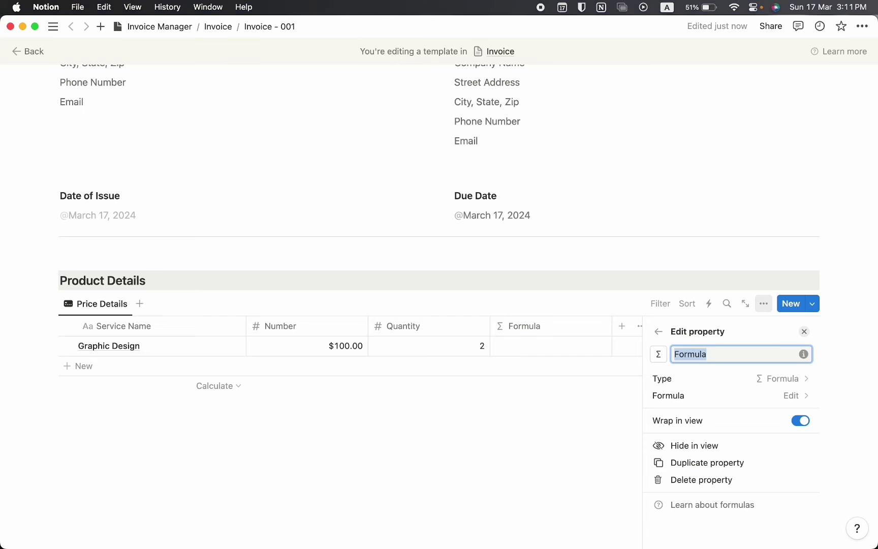
text(Subtotal)
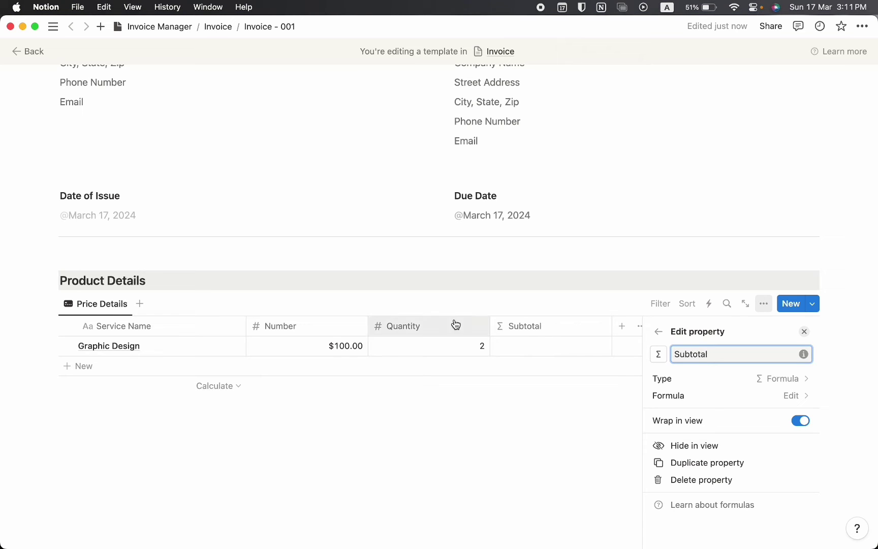
click(552, 349)
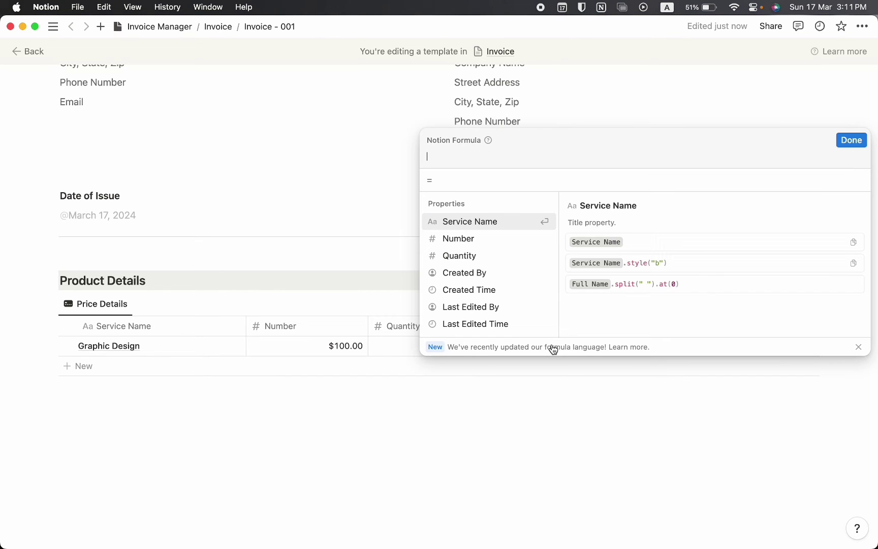
text(Price)
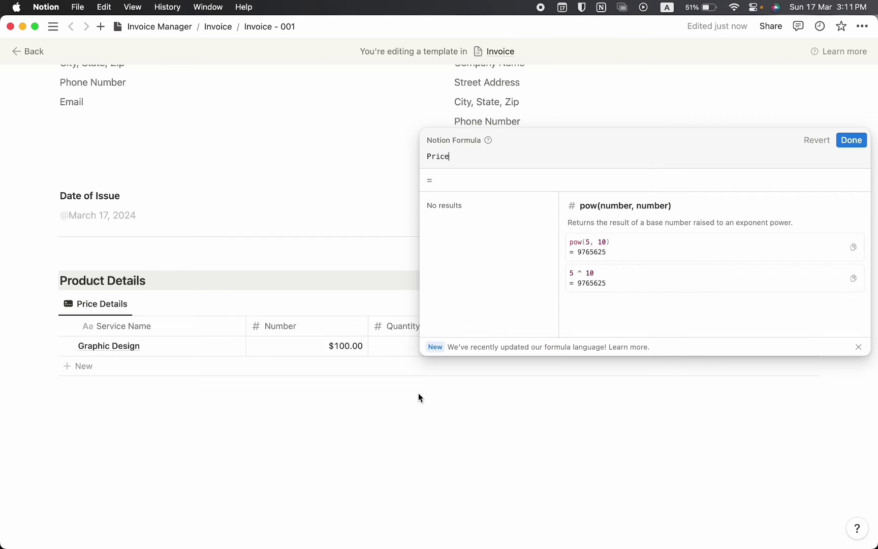
click(312, 327)
click(313, 327)
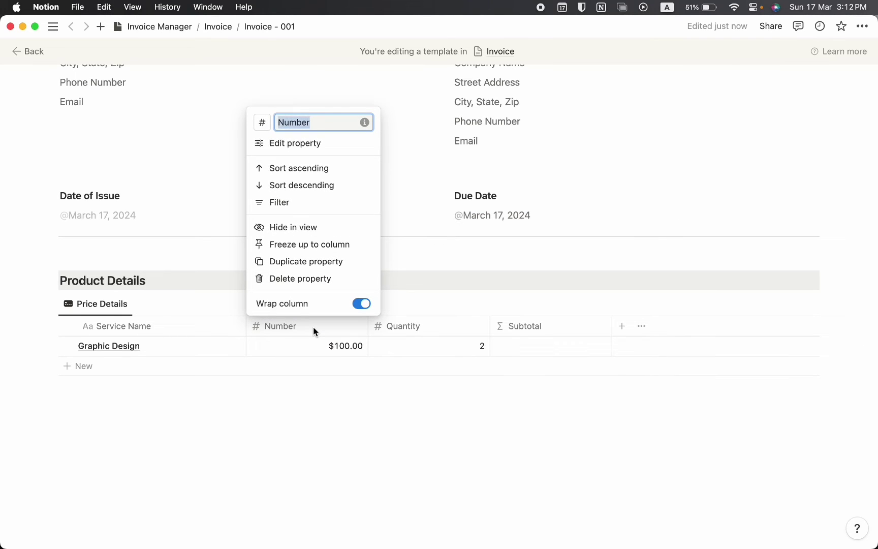
text(Price)
key(Return)
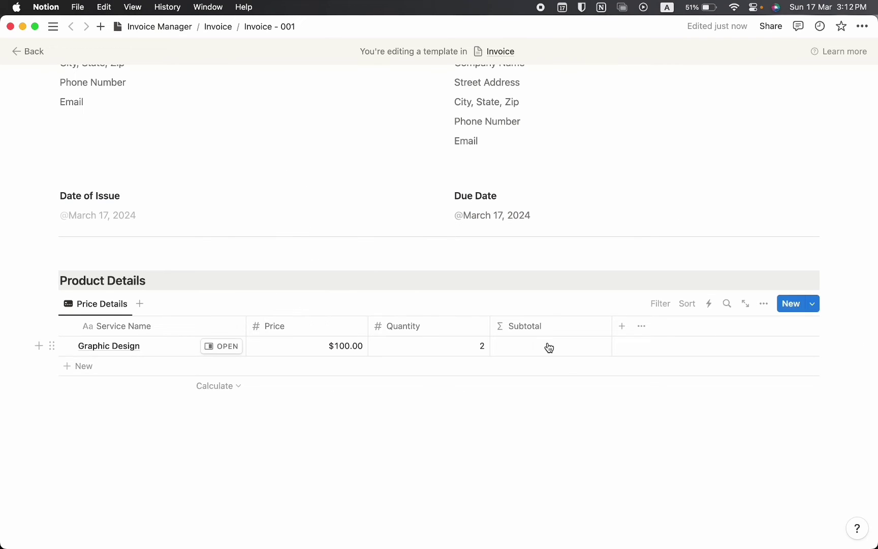
Set the Subtotal formula to Price * Quantity
click(549, 347)
text(d)
key(super+a)
key(BackSpace)
text(Pri)
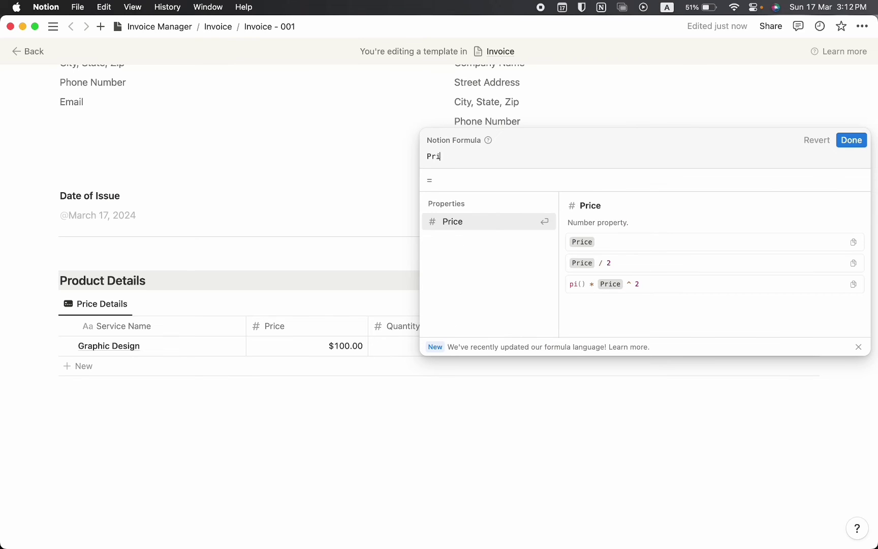
text(ce)
key(Return)
text(&)
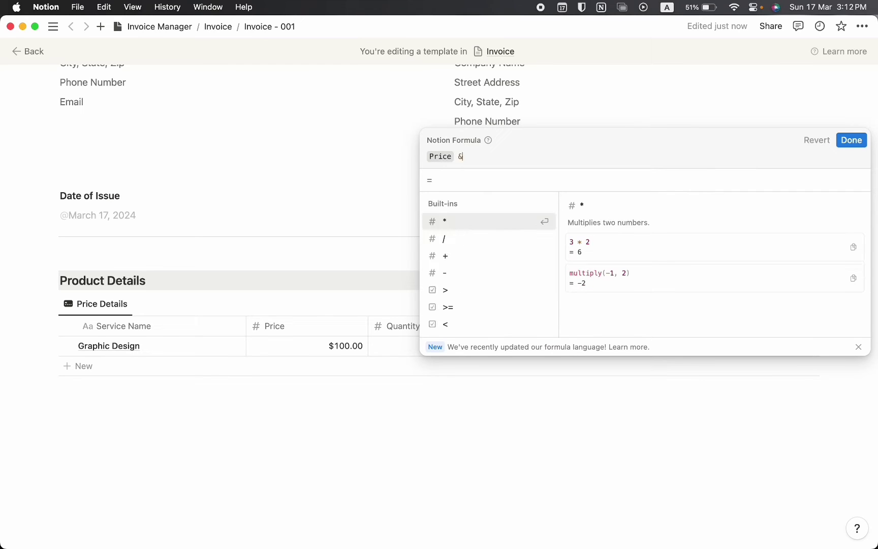
key(BackSpace)
text(* Quantity)
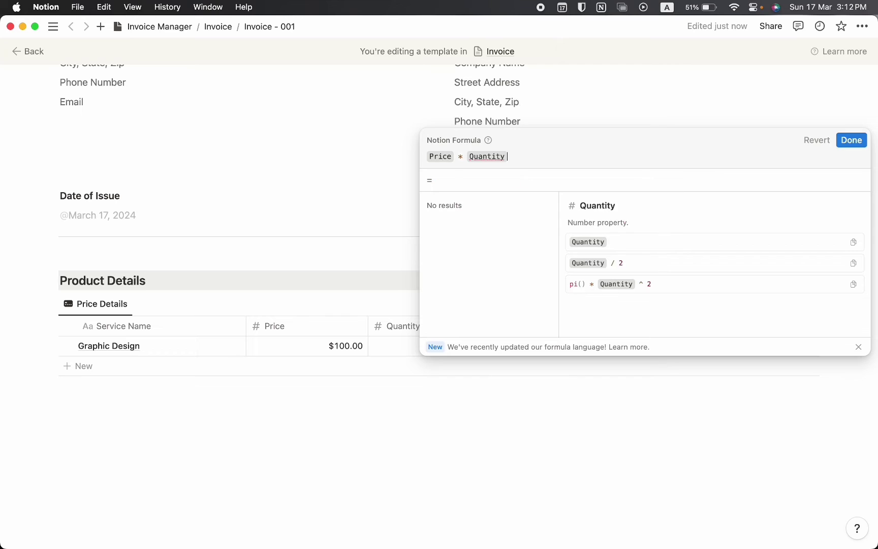
key(Return)
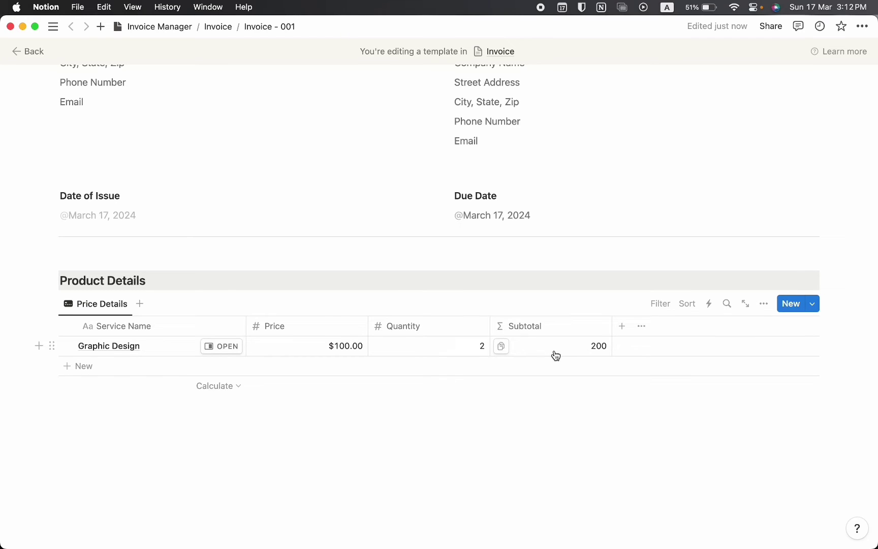
Format Subtotal as US Dollar ($200.00) and give it a # number icon
click(552, 327)
click(554, 145)
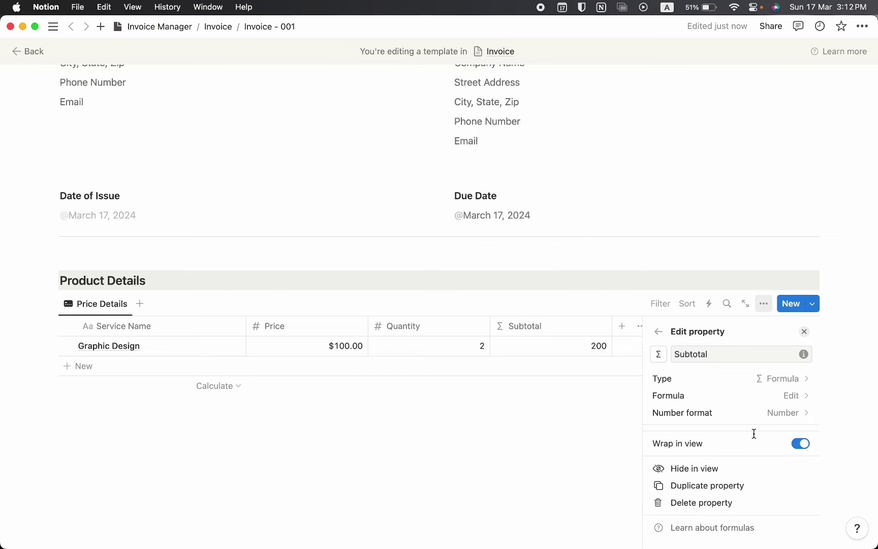
click(766, 414)
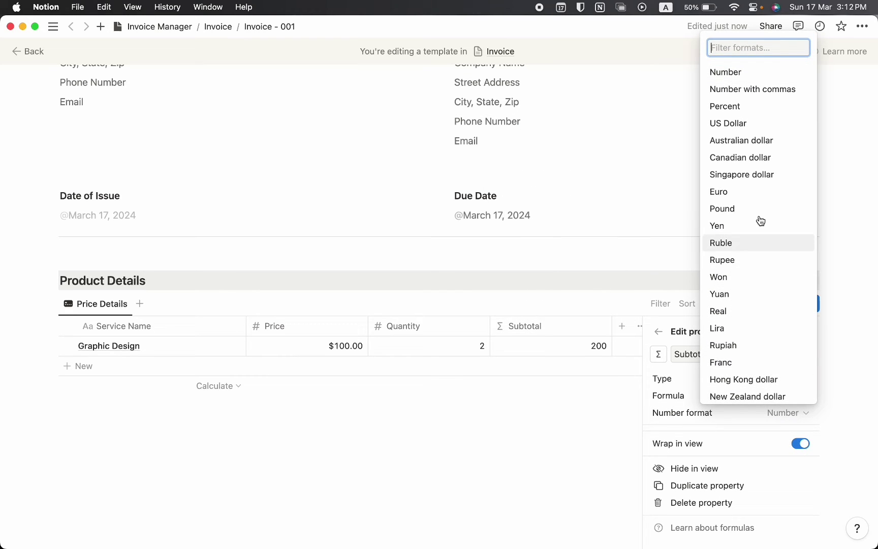
click(738, 124)
click(610, 253)
click(526, 329)
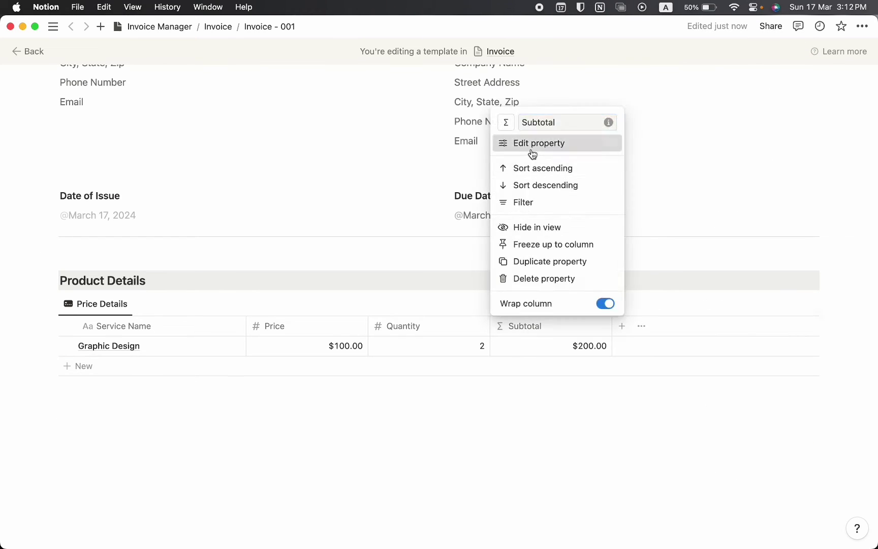
click(529, 147)
click(655, 354)
click(648, 215)
click(535, 400)
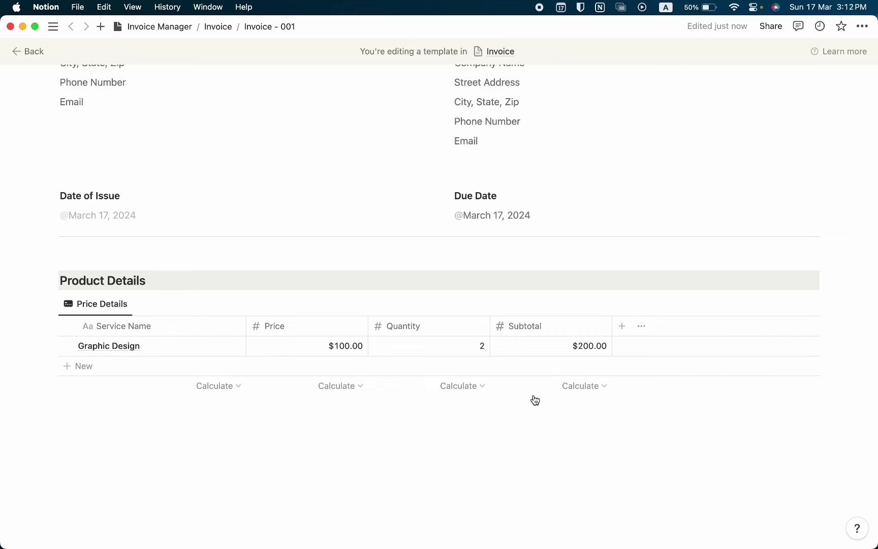
Add a Number column named Discount, formatted as Percent, with a dash icon
click(623, 326)
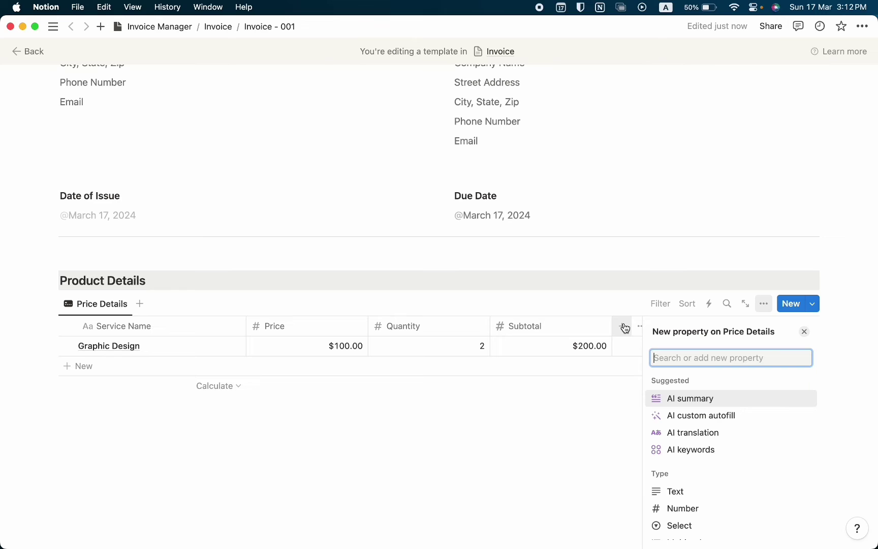
text(byn)
key(BackSpace)
key(super+a)
text(nu)
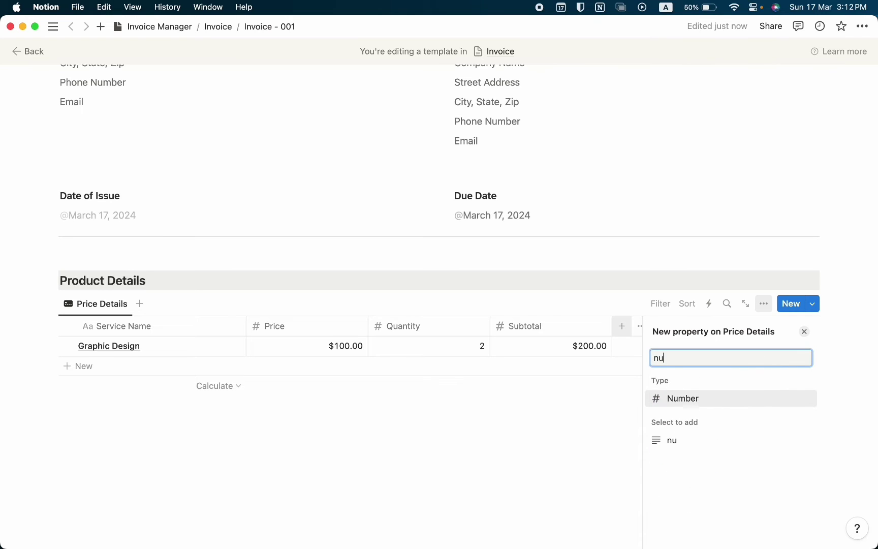
key(Return)
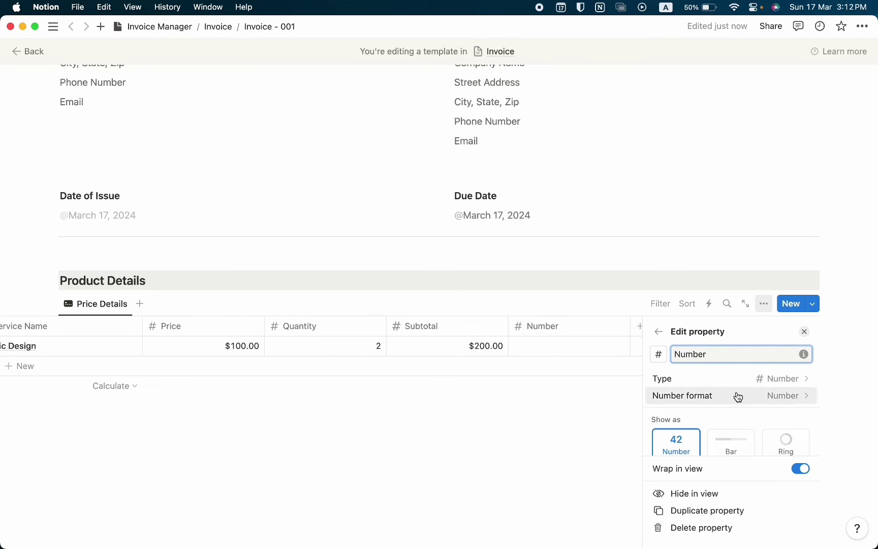
click(736, 398)
click(735, 252)
click(721, 348)
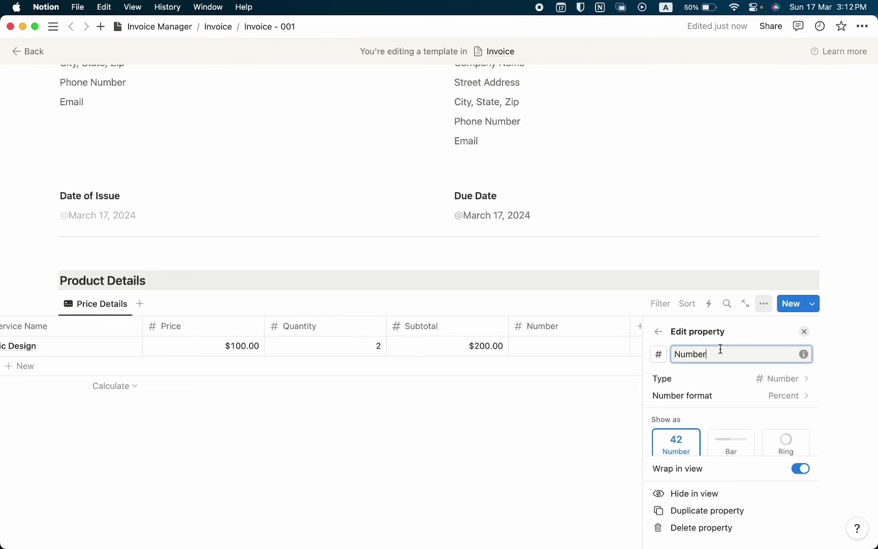
key(super+a)
text(Discount)
click(658, 354)
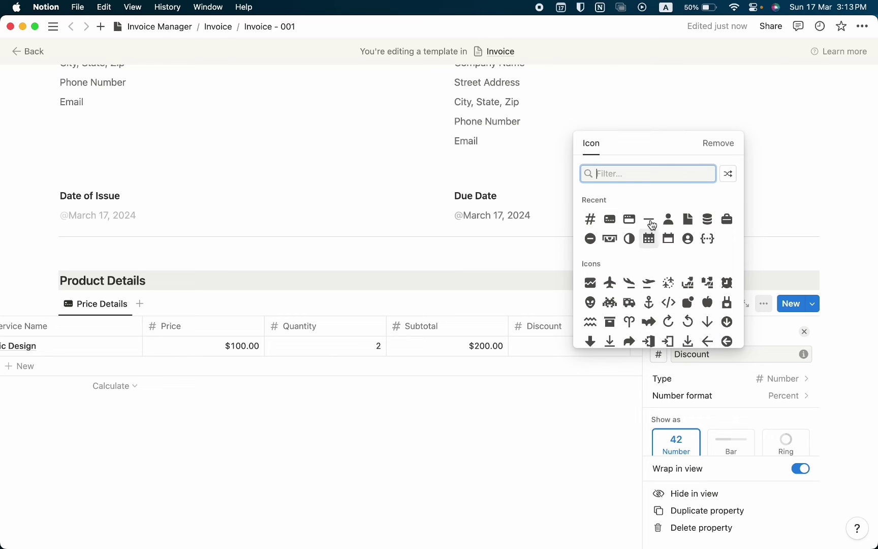
click(651, 222)
Enter the 10% Graphic Design discount and narrow the Price, Quantity, Subtotal and Discount columns
click(655, 346)
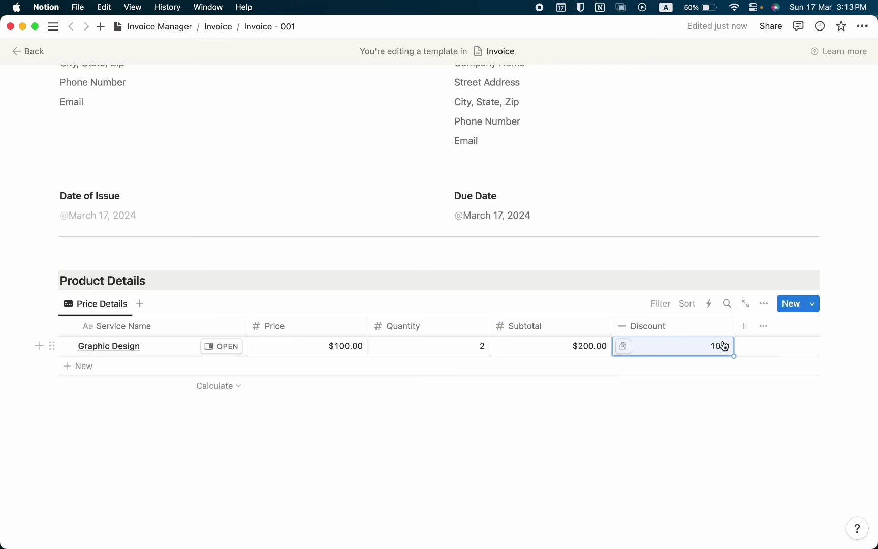
drag(366, 325, 323, 326)
drag(446, 326, 398, 326)
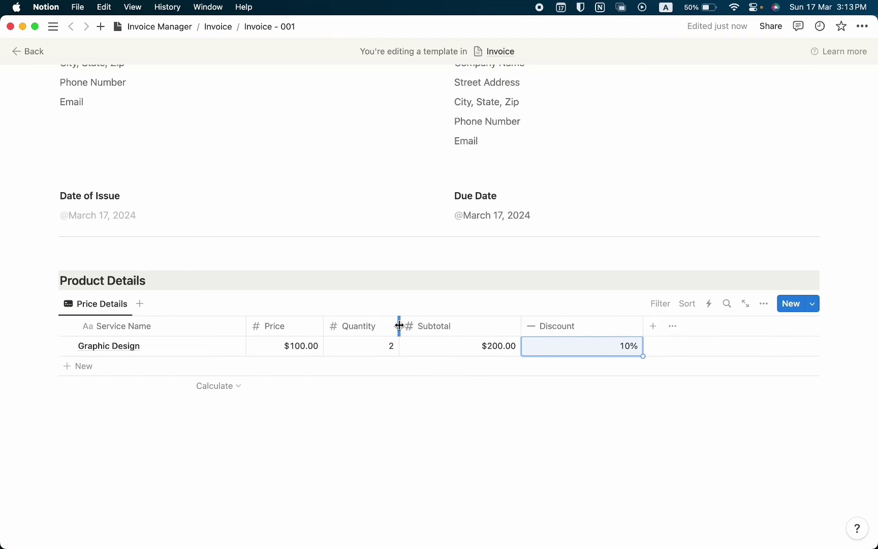
drag(520, 326, 485, 326)
drag(606, 326, 561, 326)
click(286, 401)
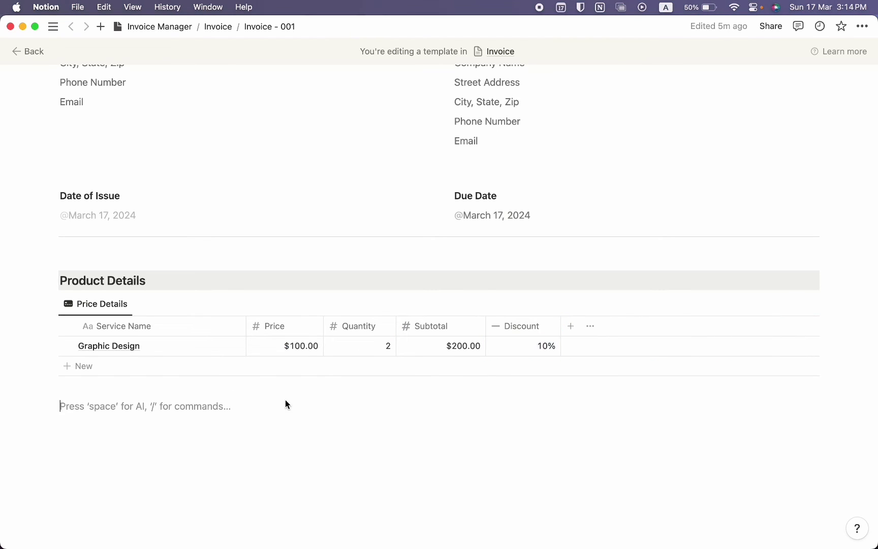
Add a Formula column named Discount Amount with a minus-circle icon
click(569, 327)
text(for)
key(Return)
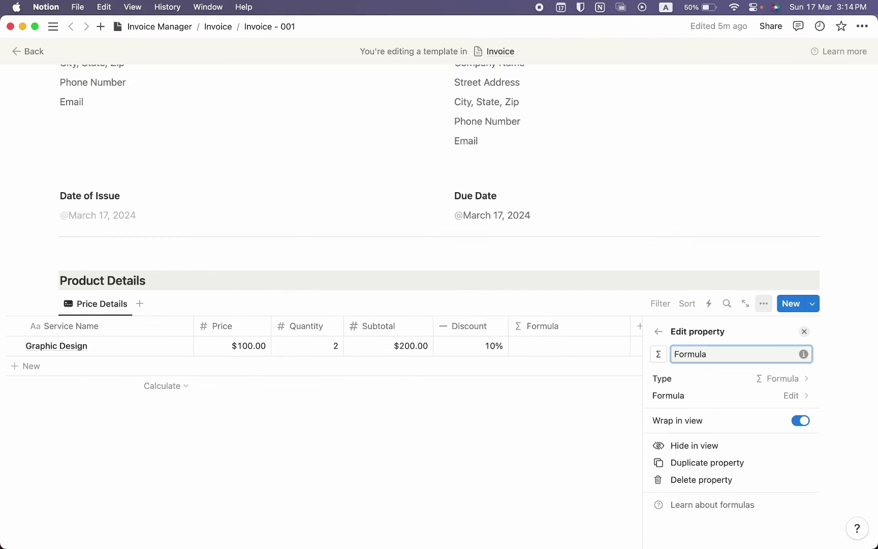
key(super+a)
text(Discount Amount)
click(659, 354)
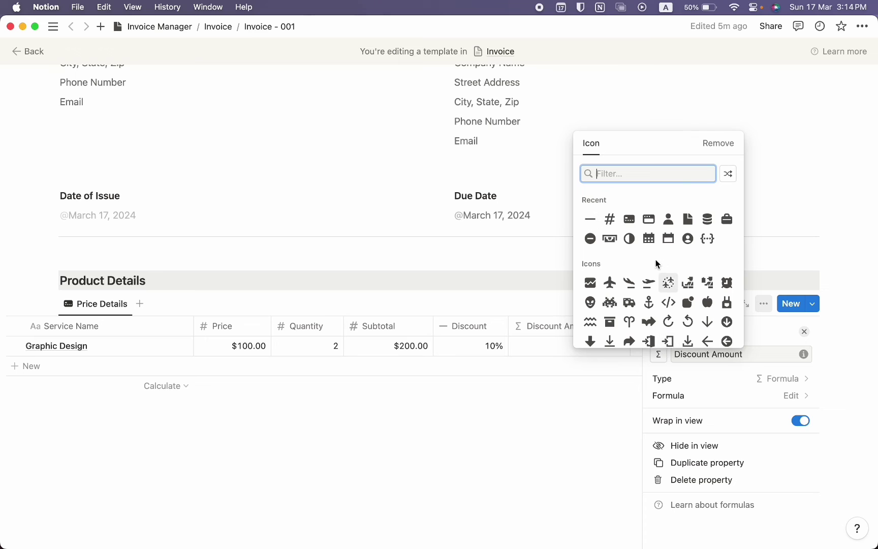
click(590, 238)
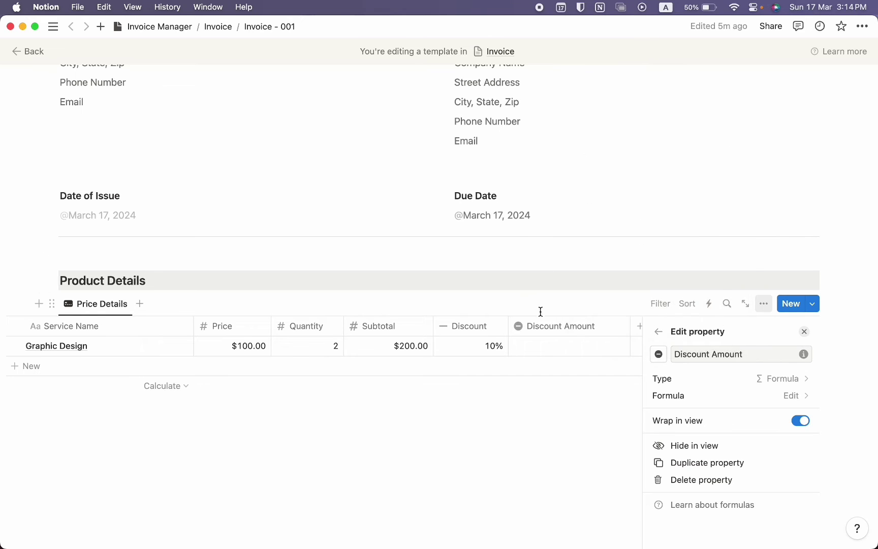
click(559, 325)
Set the Discount Amount formula to Subtotal * Discount
click(591, 351)
click(593, 350)
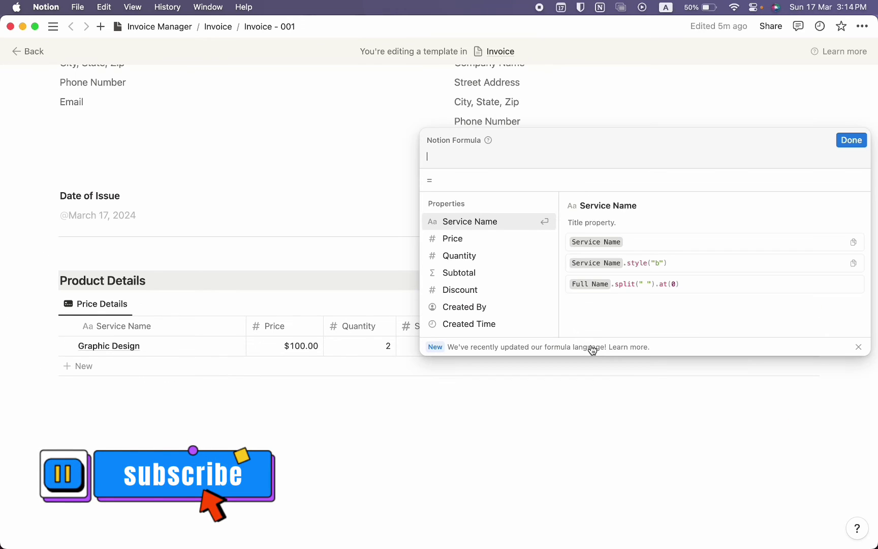
text(sub)
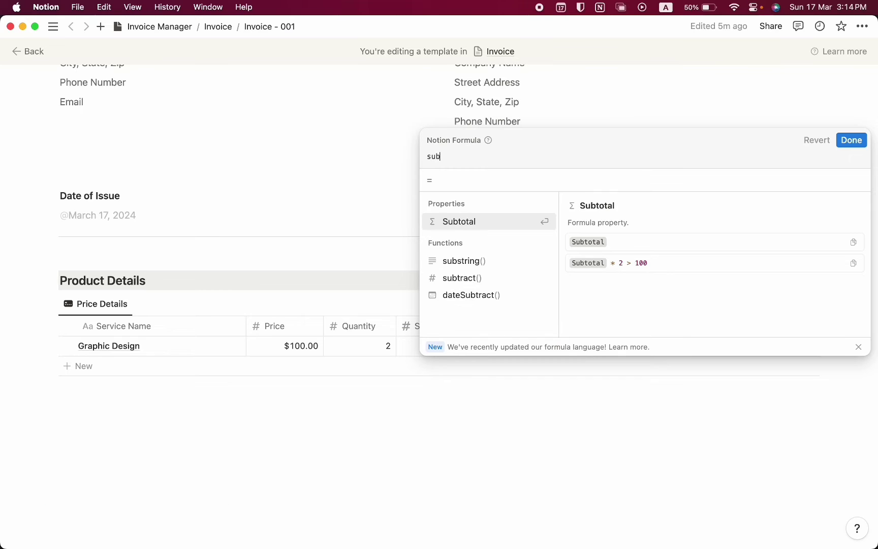
key(Return)
text(* disc)
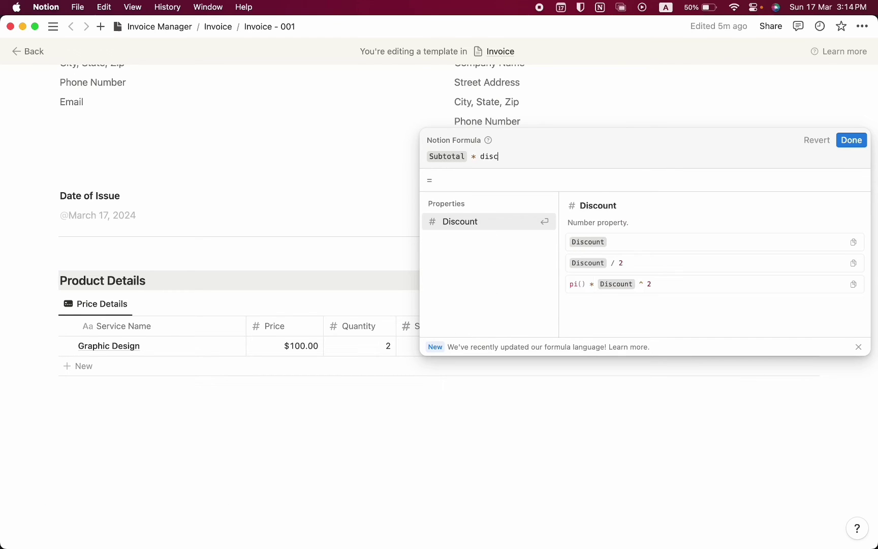
key(Return)
click(852, 143)
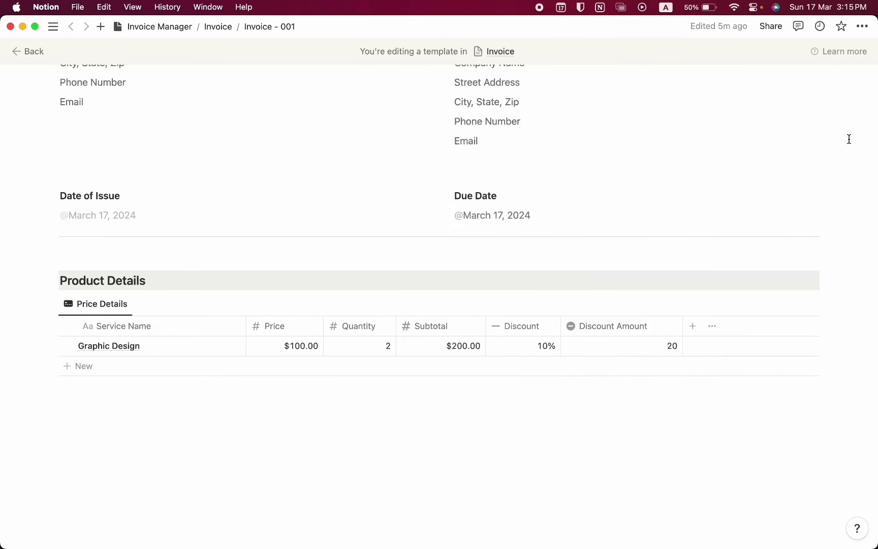
Format Discount Amount as US Dollar, showing $20.00, and narrow its column
click(650, 333)
click(608, 146)
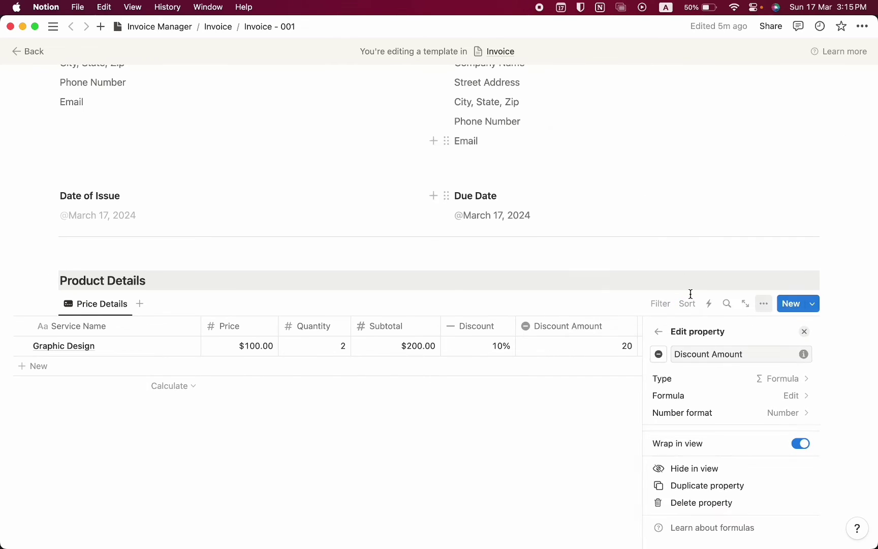
click(744, 418)
click(777, 123)
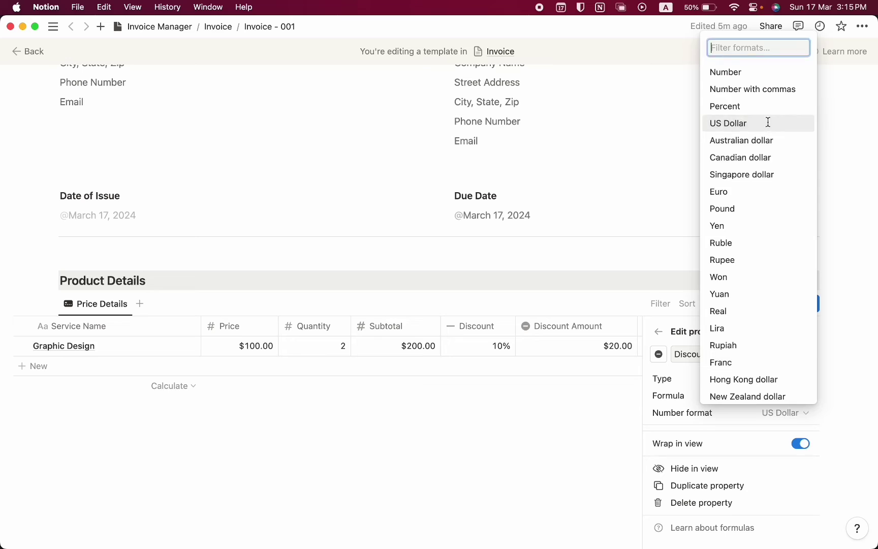
click(570, 405)
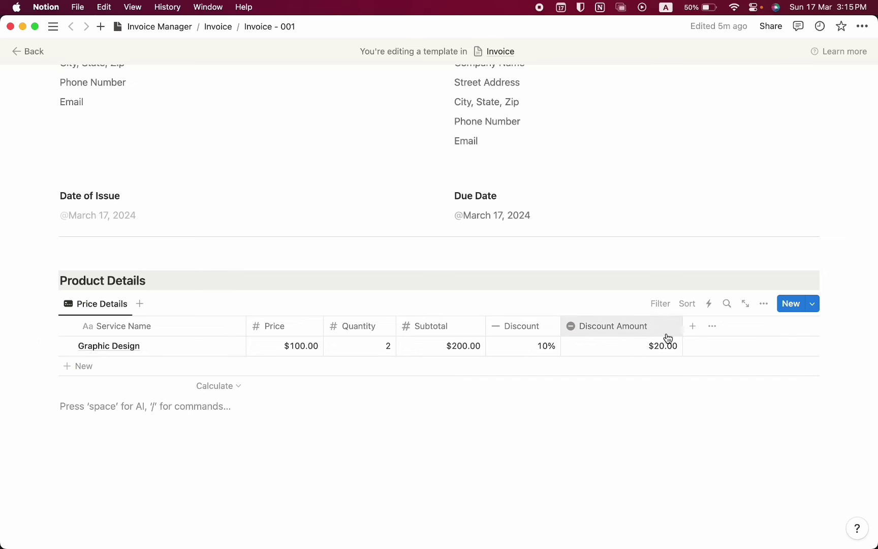
drag(683, 322, 657, 322)
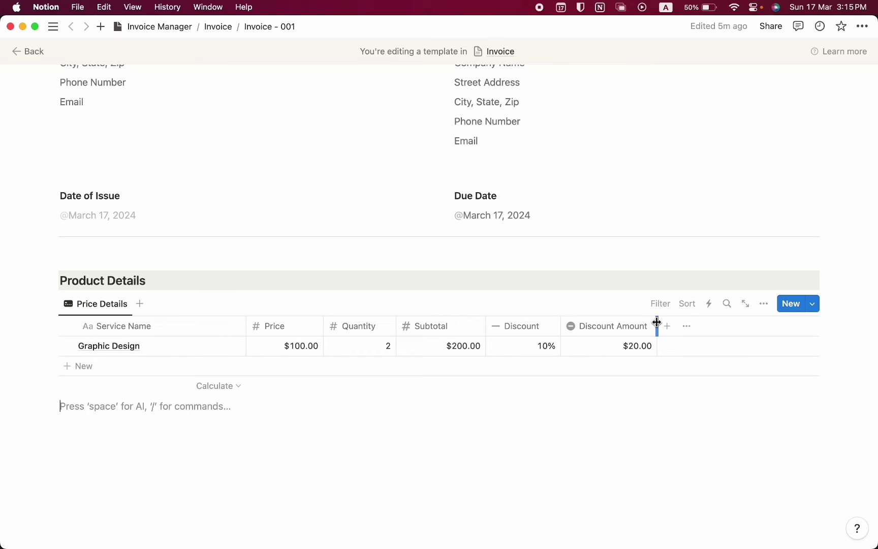
Add a Formula column named Total with a hash icon
click(667, 326)
text(form)
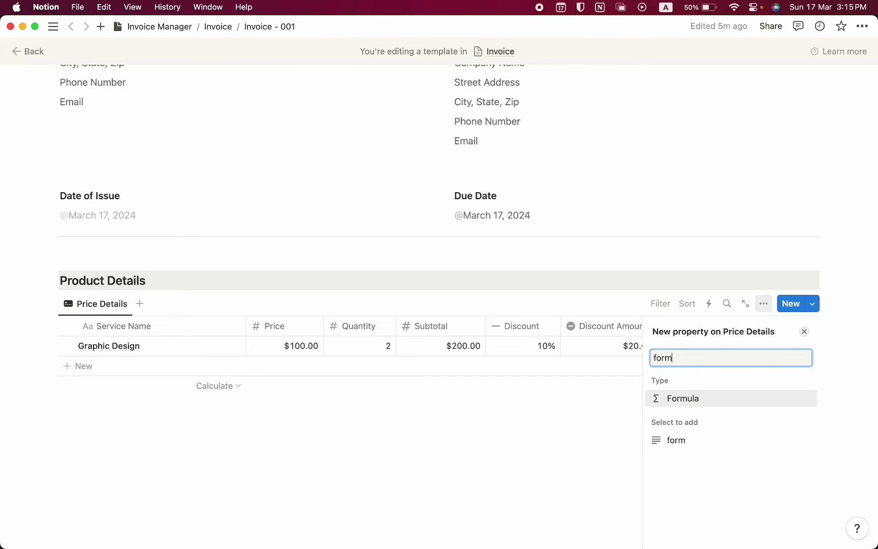
key(Return)
key(super+a)
text(Tota)
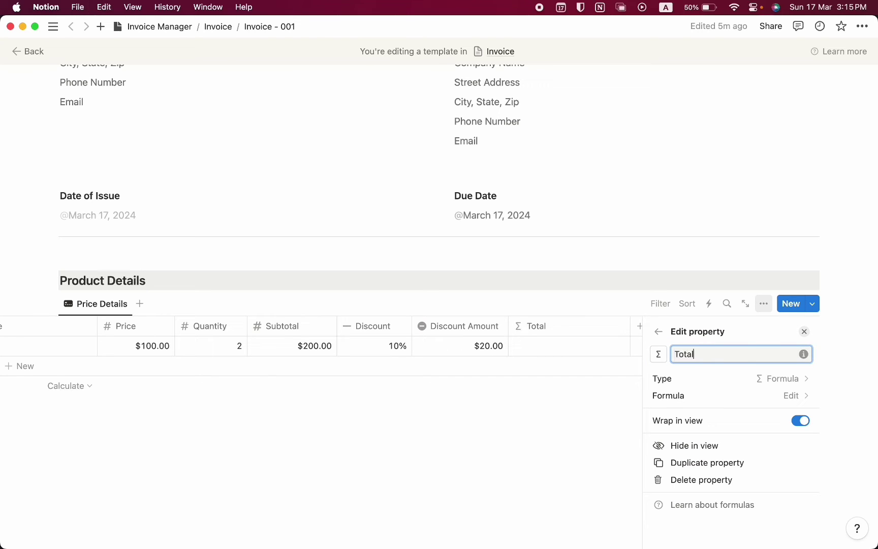
click(660, 352)
text(hash)
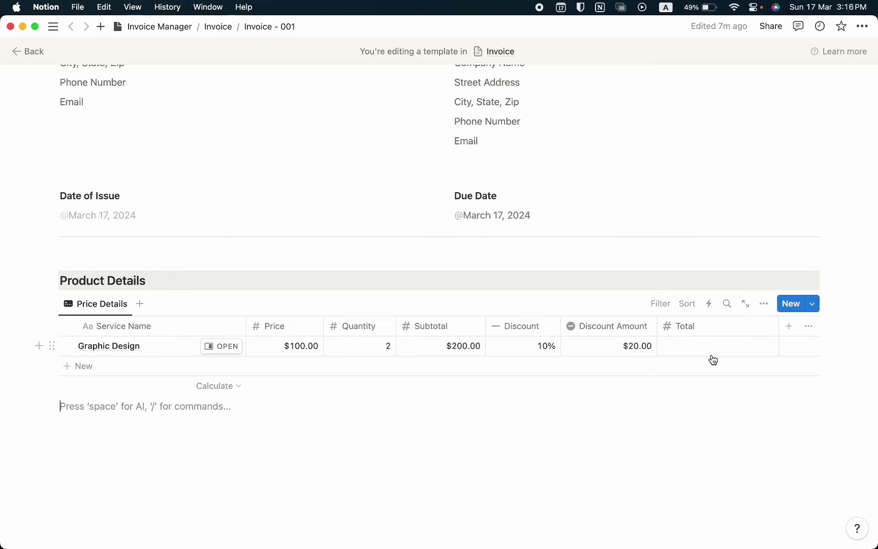
Set the Total formula to Subtotal - Discount Amount
click(711, 352)
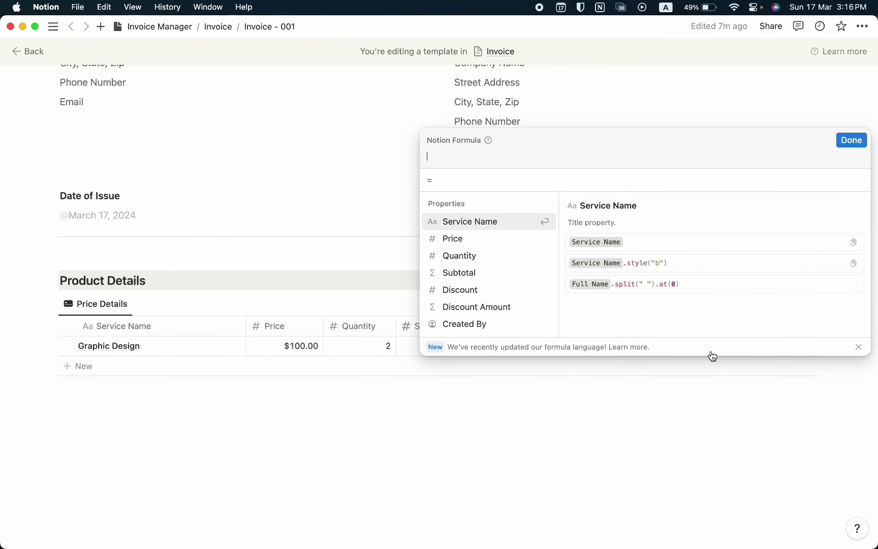
text(Sub)
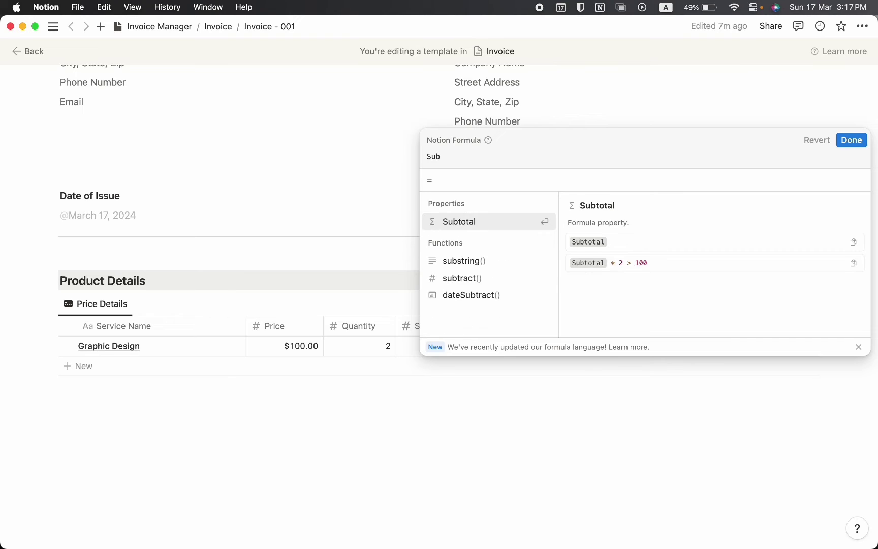
key(Return)
text(- Discou)
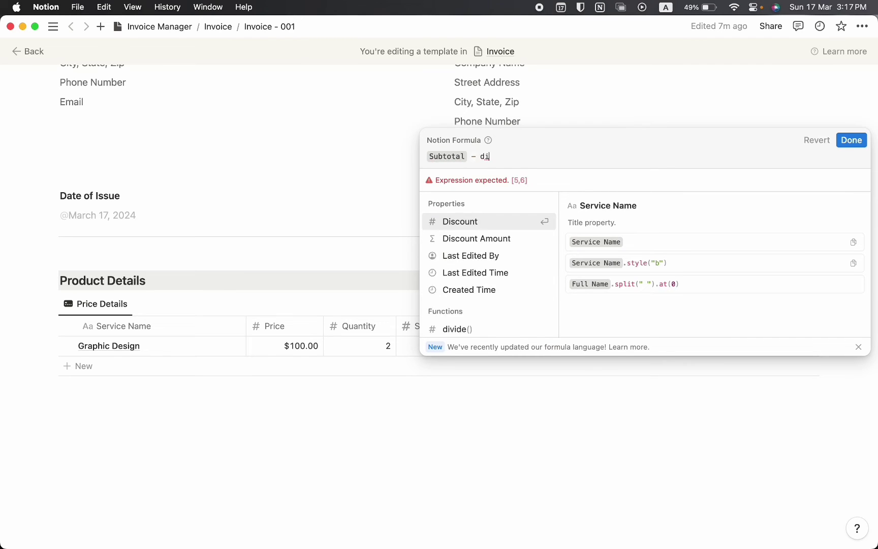
key(Return)
key(BackSpace)
text(disc)
key(Down)
key(Return)
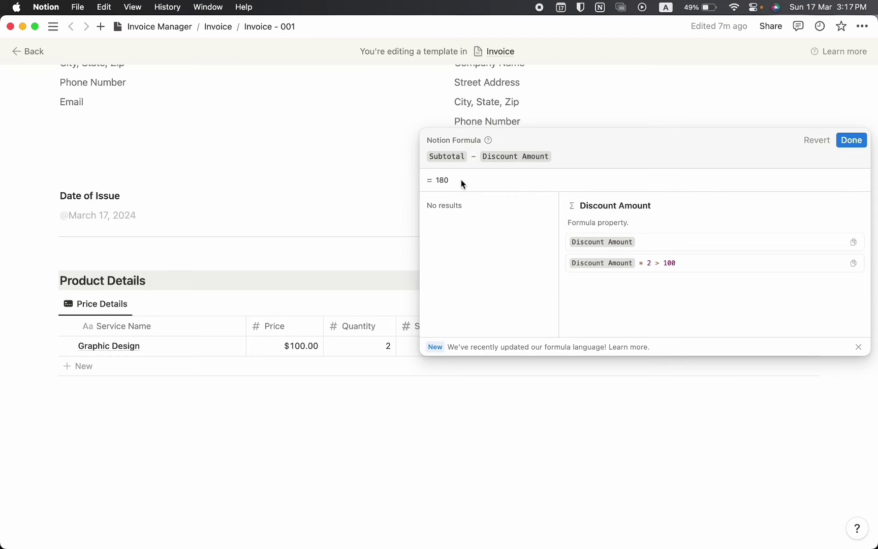
key(Escape)
Format Total as US Dollar and show its $180.00 Sum in the table footer
click(722, 327)
click(703, 151)
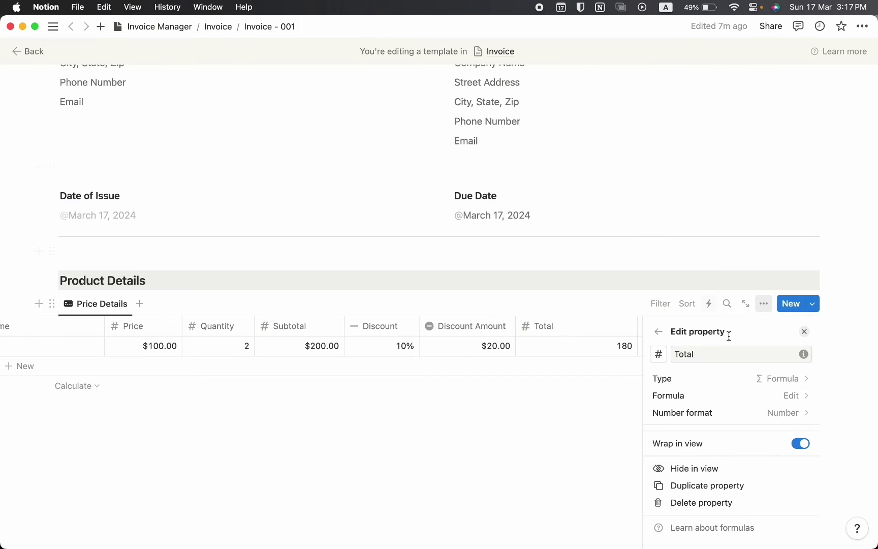
click(757, 412)
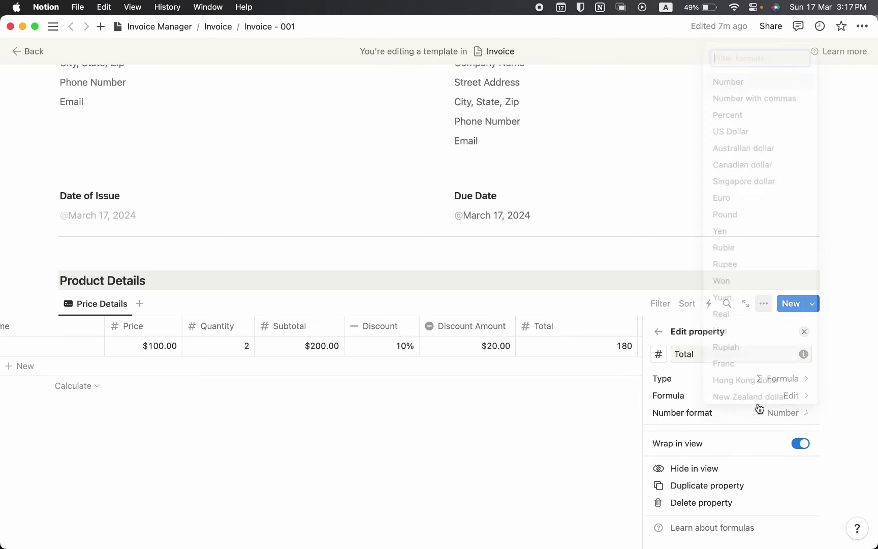
click(745, 125)
click(594, 412)
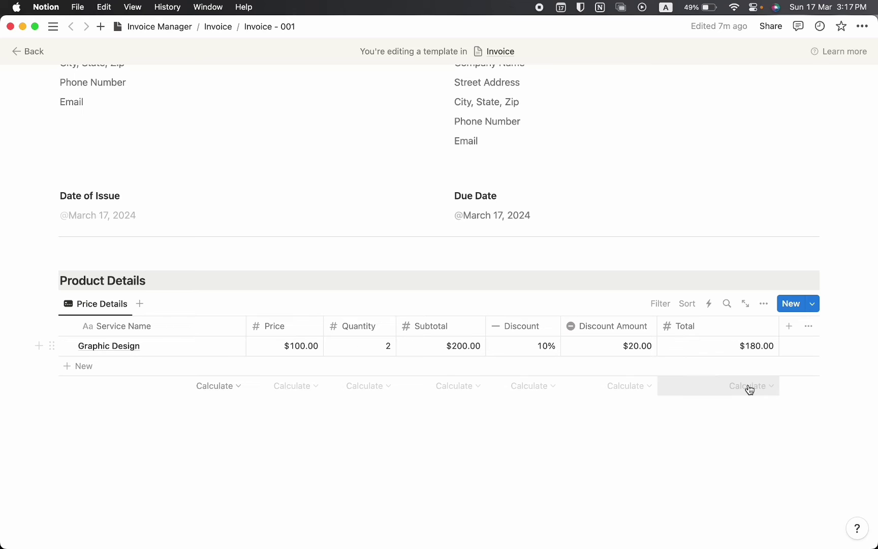
click(748, 384)
click(697, 286)
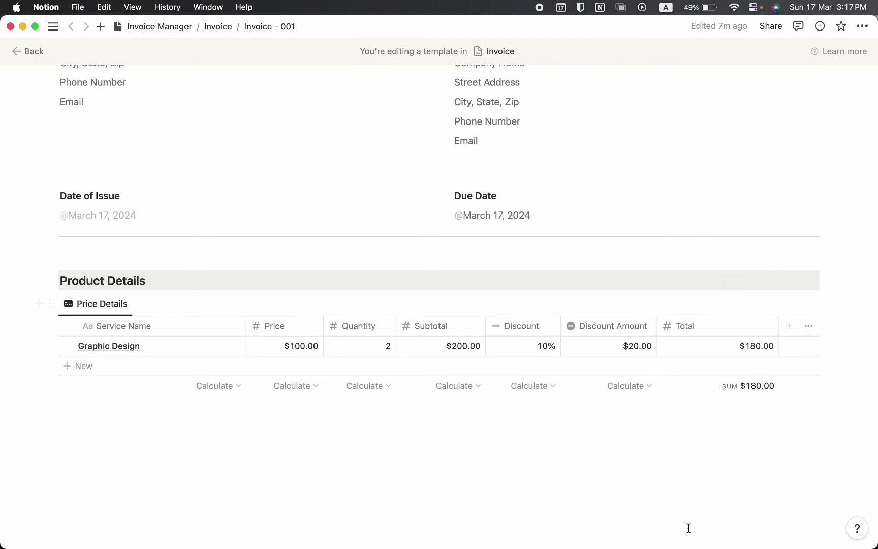
click(692, 493)
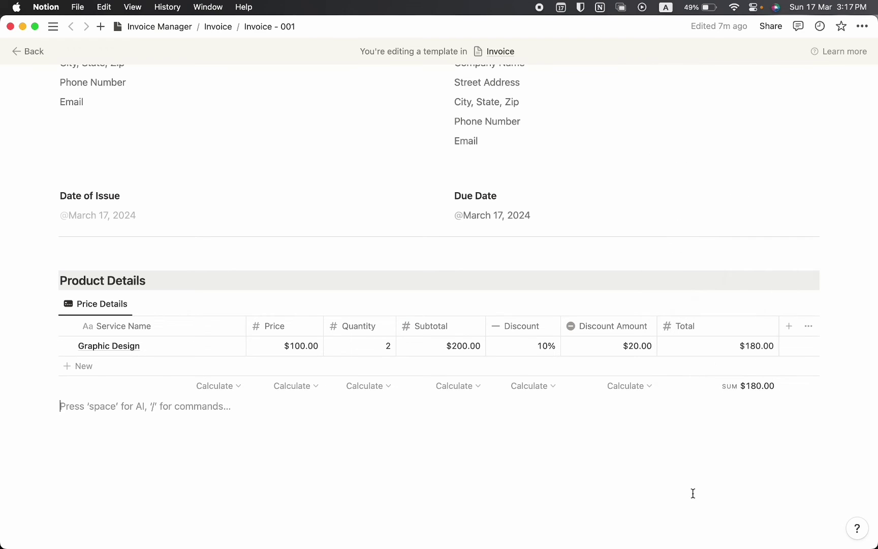
Add a Web Design row with price 500, quantity 2 and a 25% discount
click(183, 365)
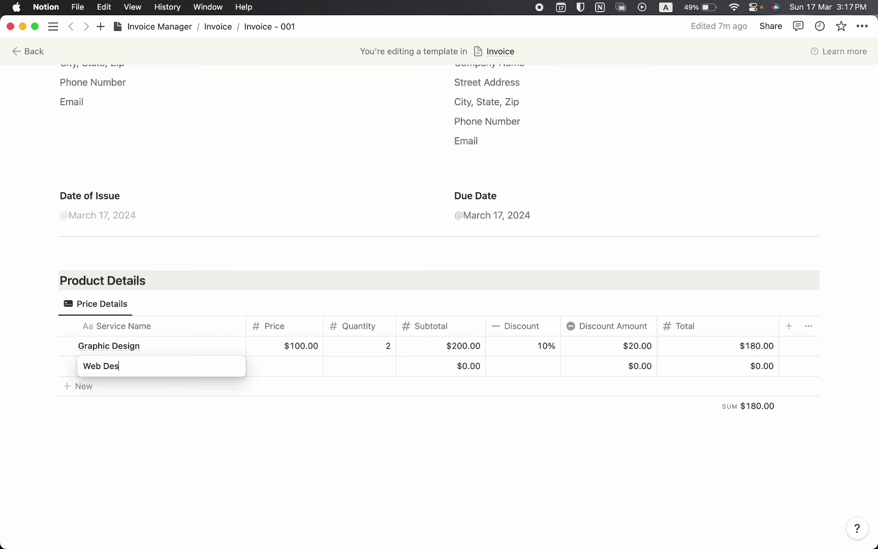
key(Return)
click(285, 367)
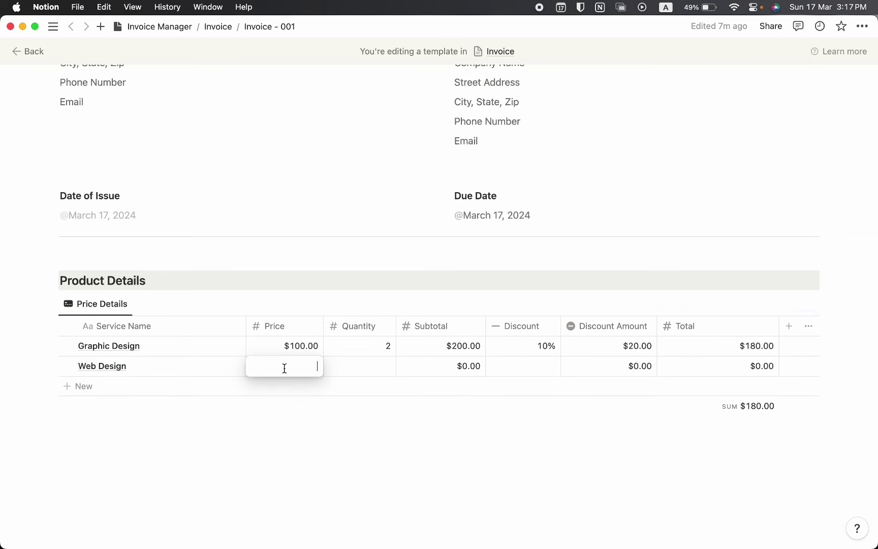
text(500)
key(Return)
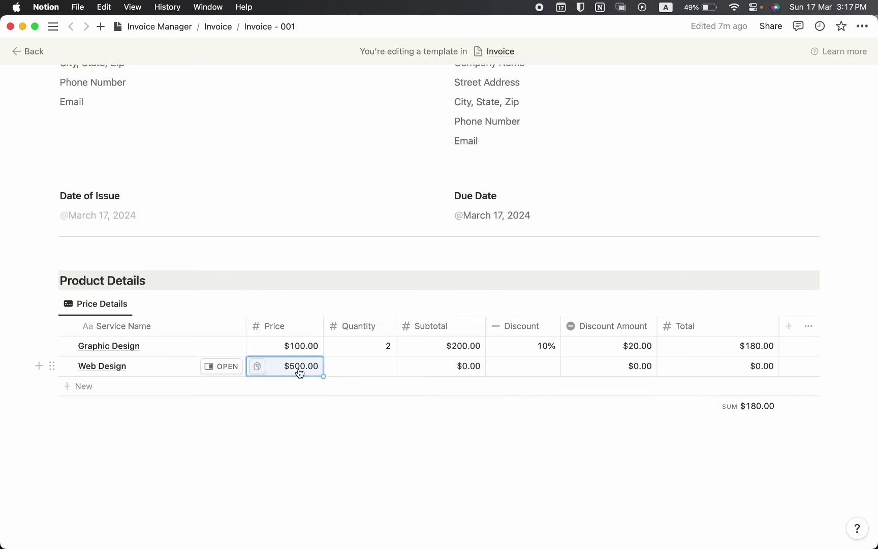
click(349, 366)
text(2)
key(Return)
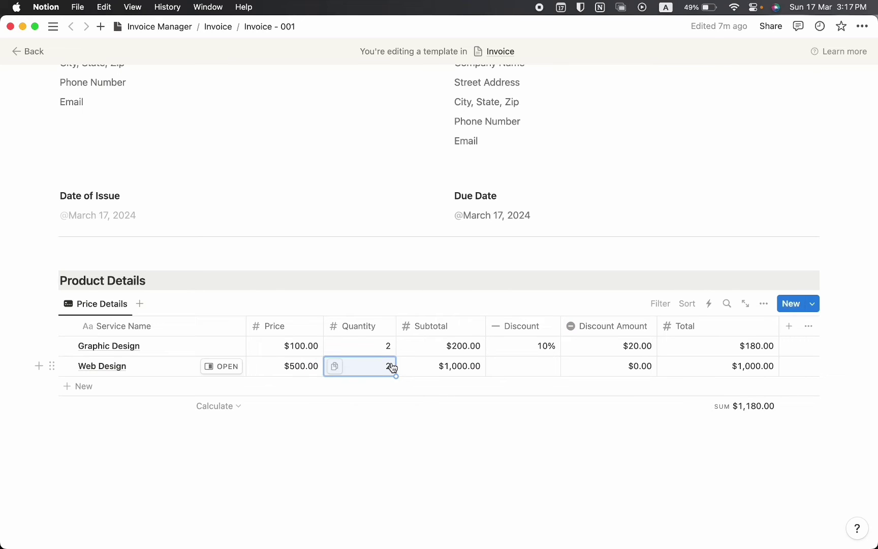
click(554, 366)
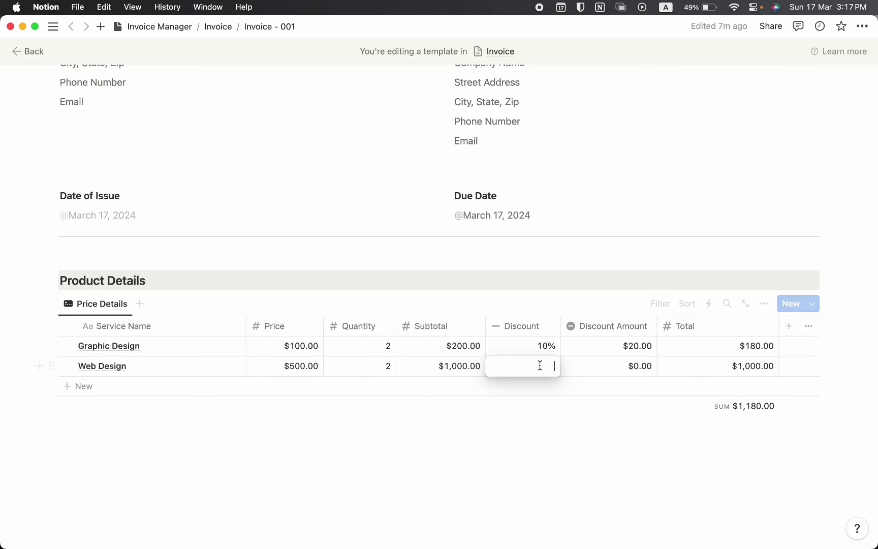
text(25)
key(Return)
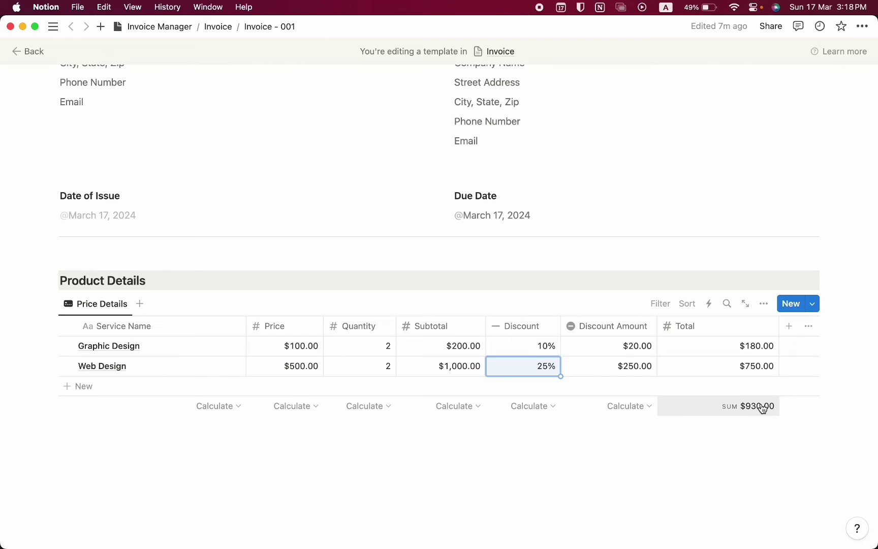
Delete the Graphic Design row, leaving a $750.00 total
click(589, 346)
click(638, 104)
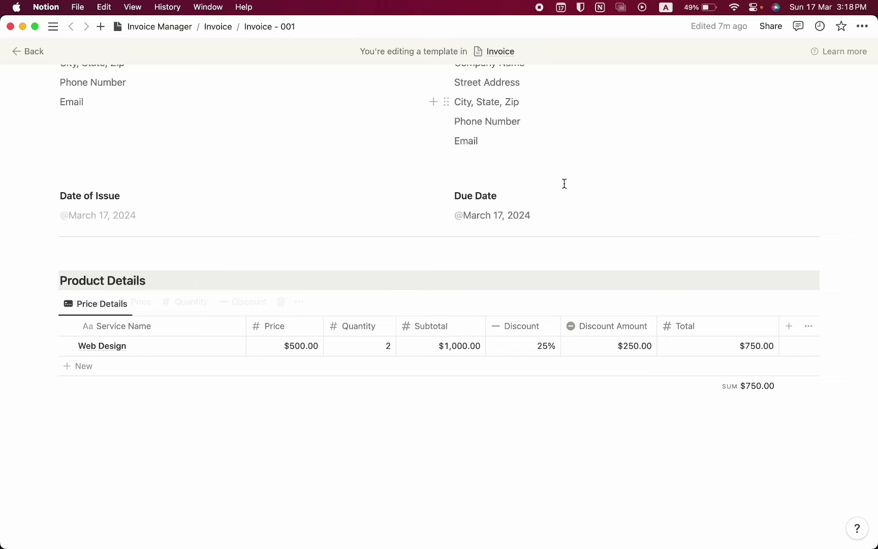
click(415, 454)
Start a gray-background block below the table labelled Subtotal
text(/4)
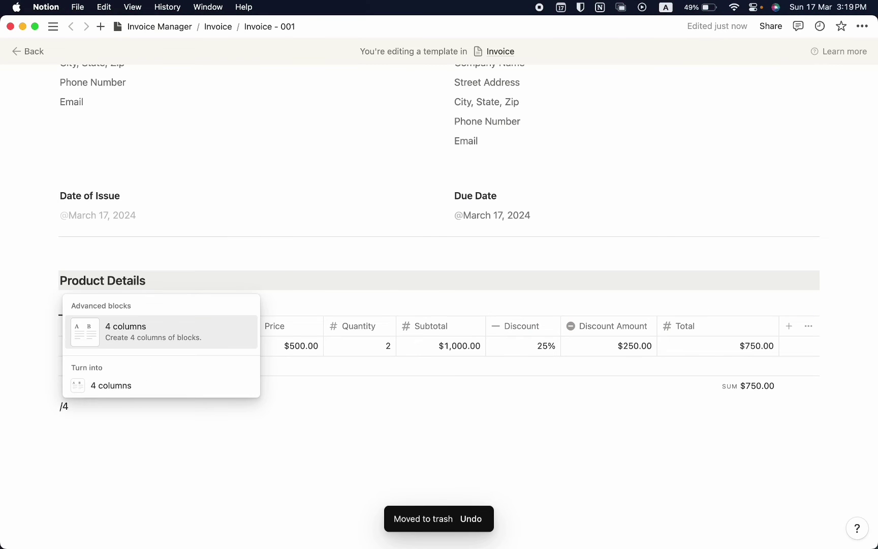
key(BackSpace)
key(BackSpace)
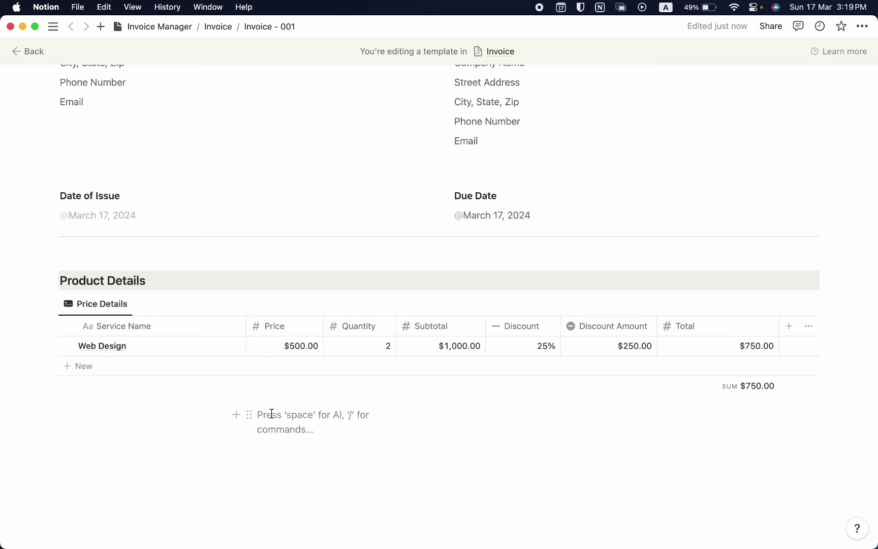
text(/back)
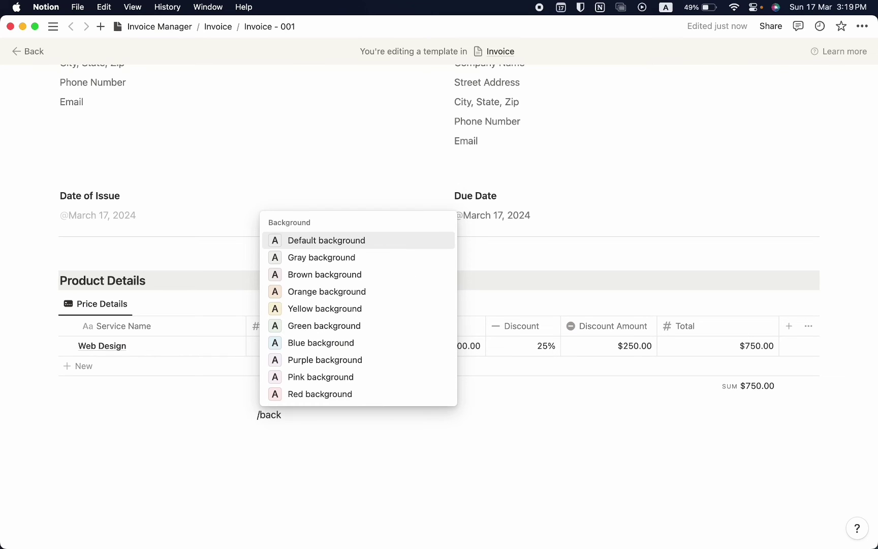
key(Down)
key(Return)
text(Subtotal)
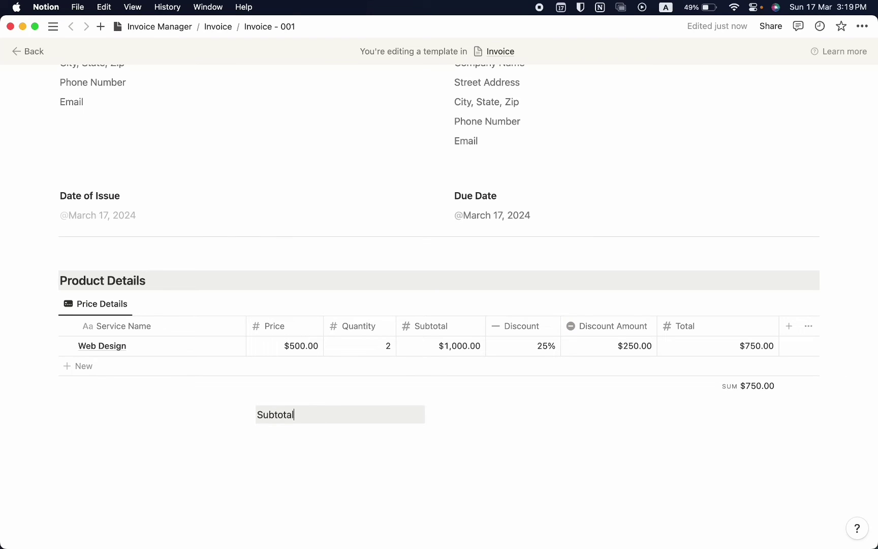
Make Subtotal bold and copy it into side-by-side Discount and Total columns
key(super+a)
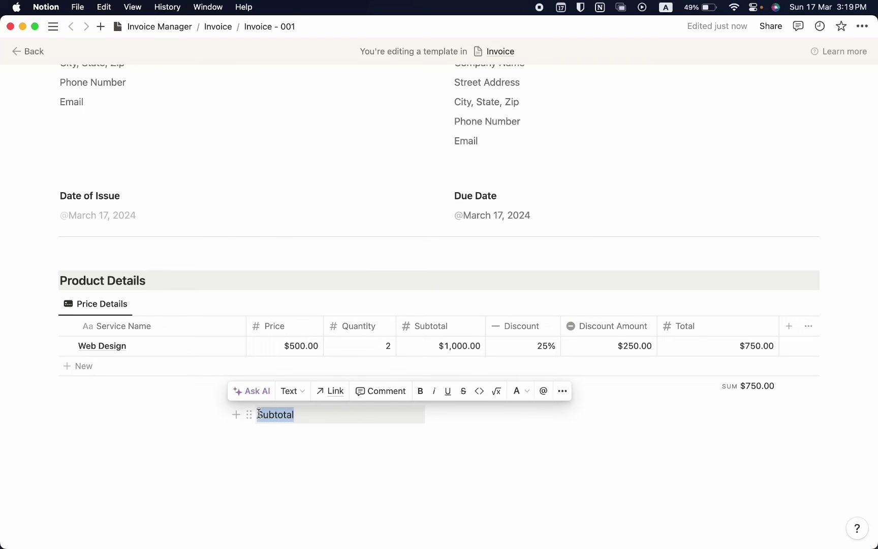
click(296, 396)
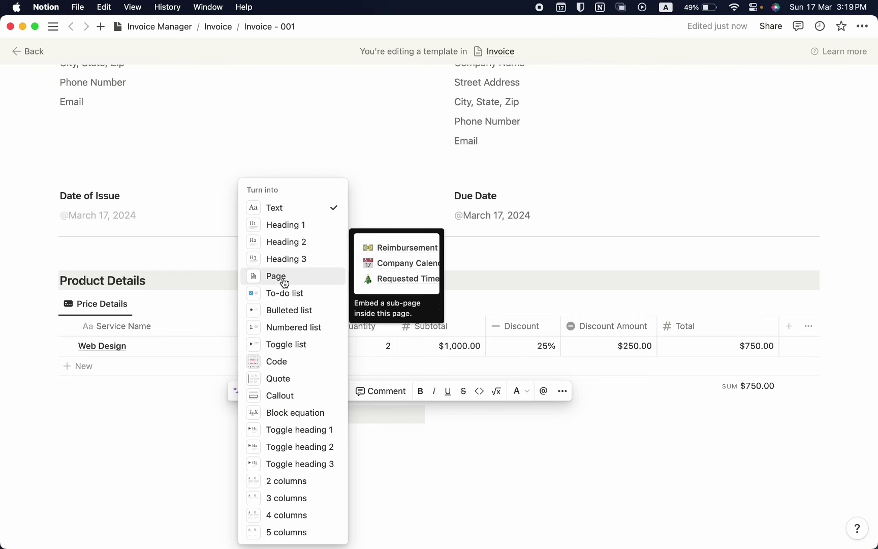
click(287, 259)
click(303, 441)
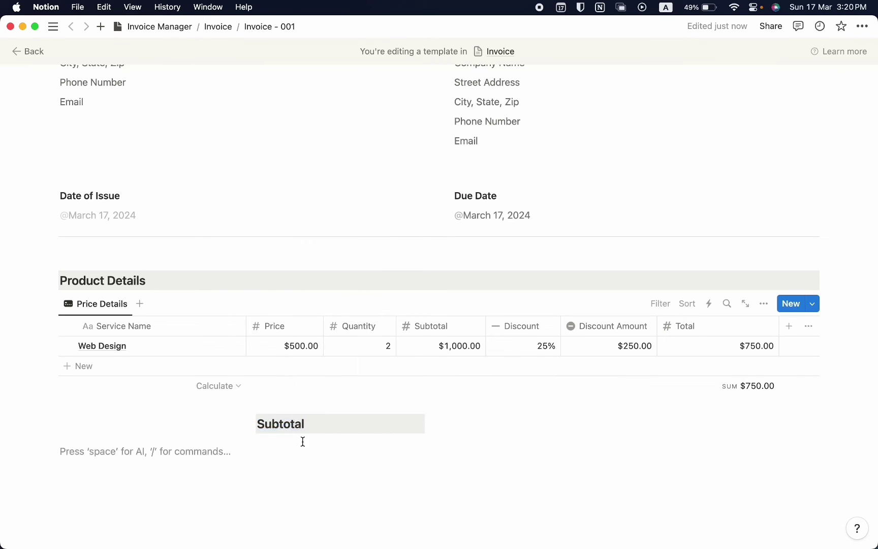
double_click(294, 426)
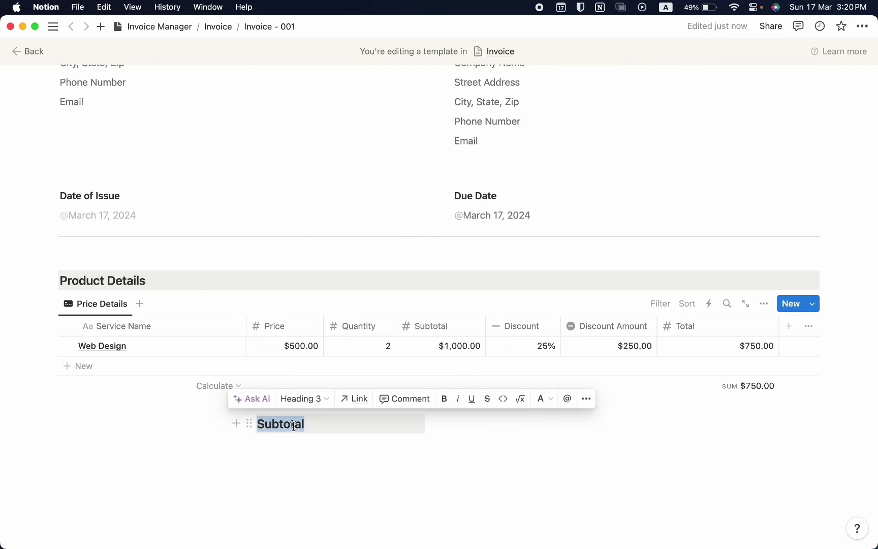
click(304, 399)
click(286, 52)
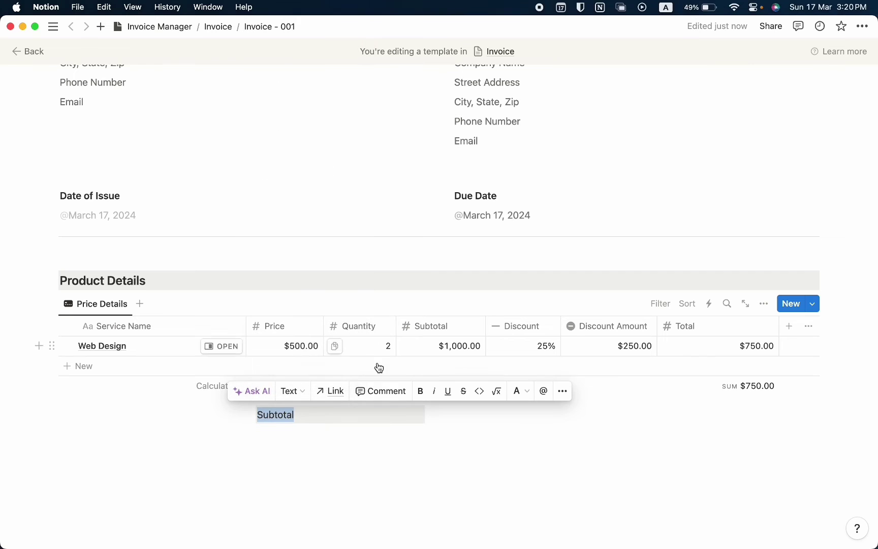
click(421, 391)
click(360, 482)
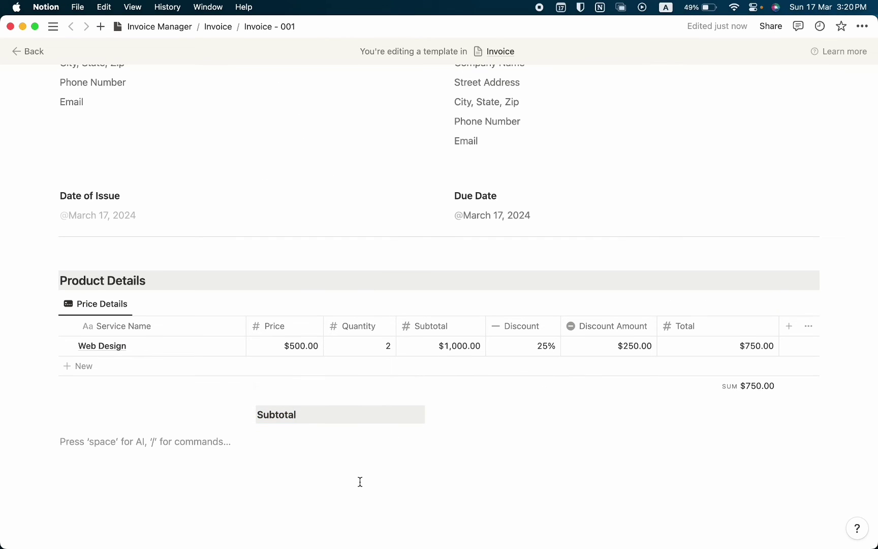
drag(249, 414, 452, 414)
text(DiscountTotal)
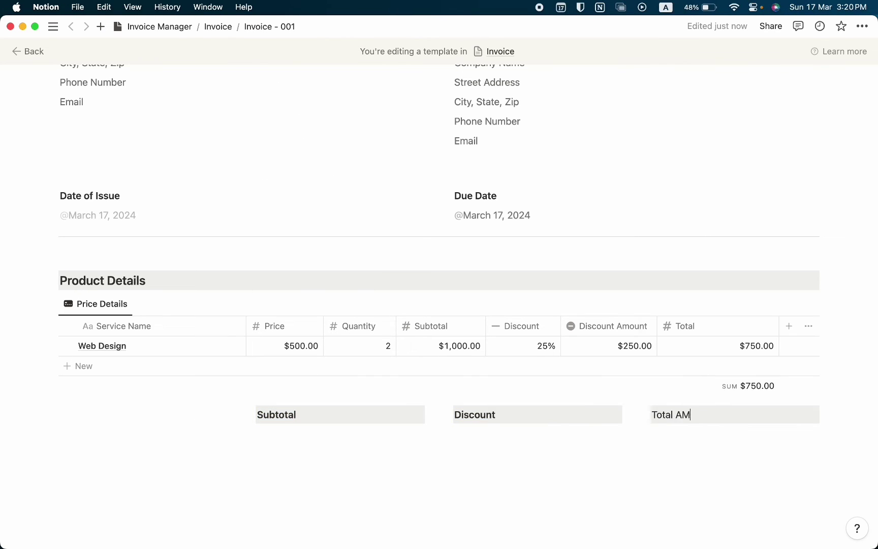
Enter the values $1000 in gray, $250 and $750 under the three labels
click(322, 438)
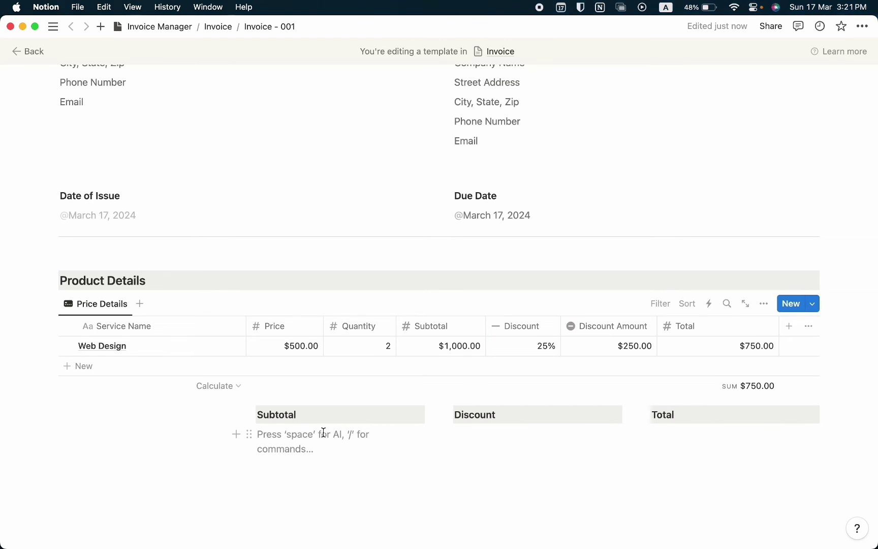
text($1000)
drag(256, 435, 456, 433)
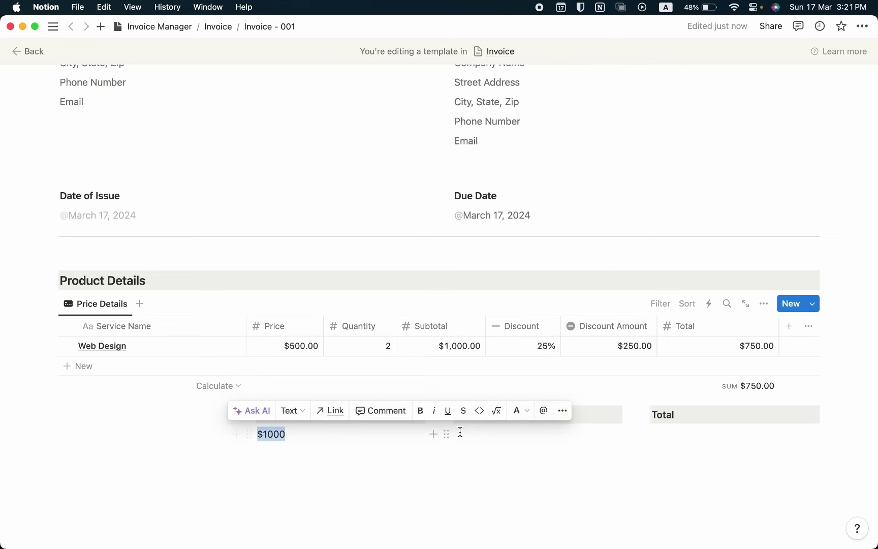
click(520, 410)
click(502, 113)
click(476, 436)
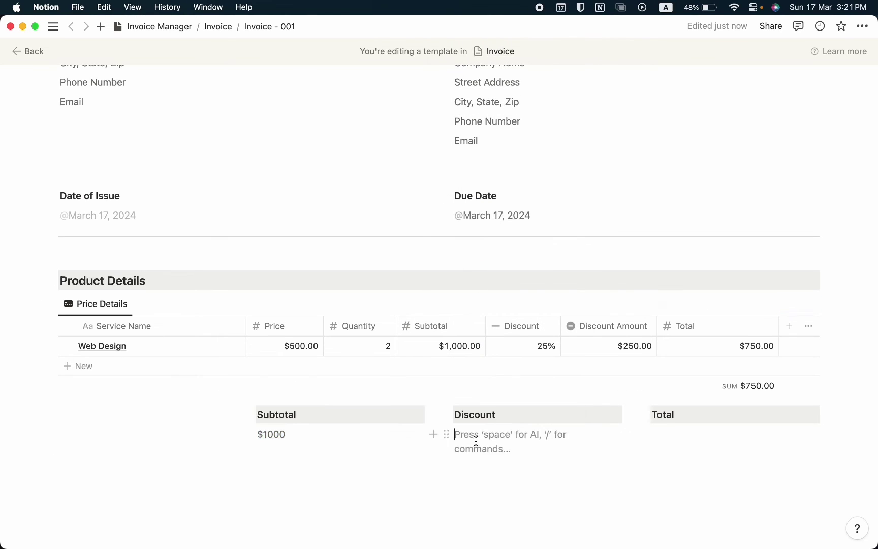
text($250)
click(692, 438)
text($750)
key(Return)
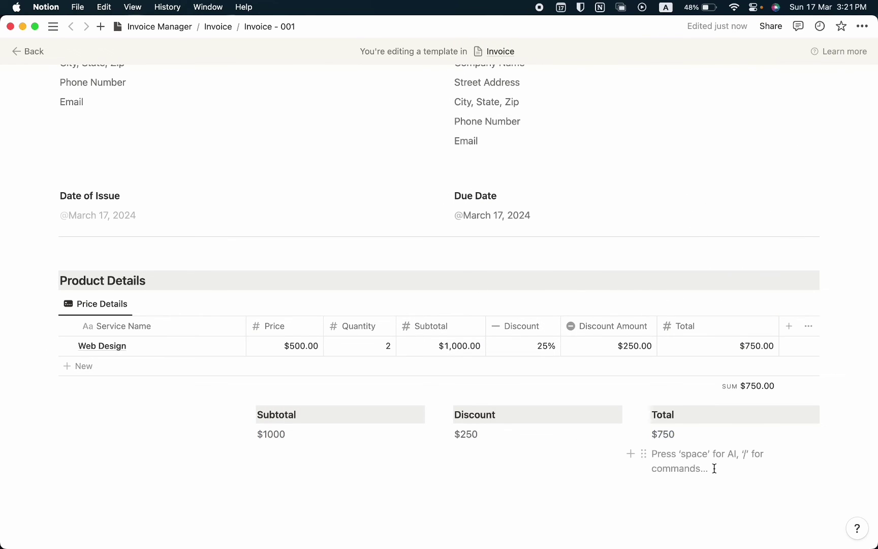
Insert a divider line below the totals summary
scroll(713, 466, up, 5)
scroll(687, 387, down, 7)
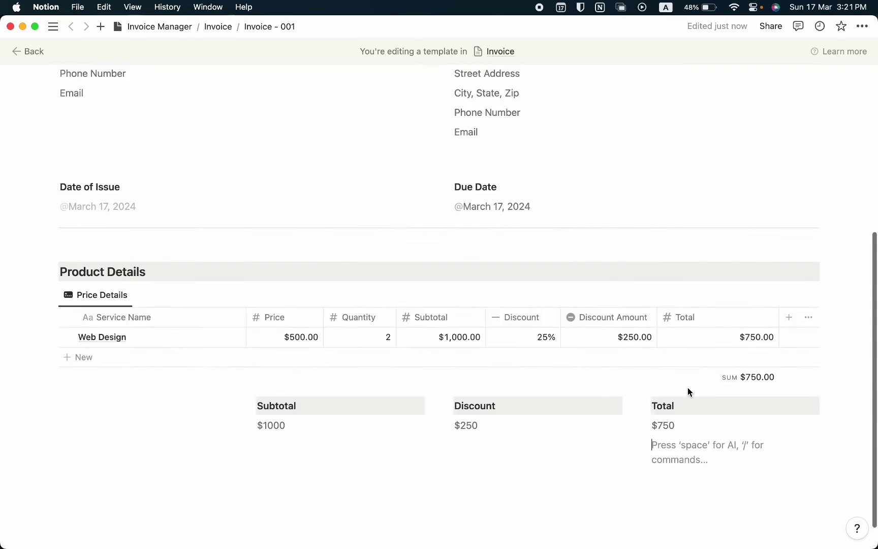
click(528, 453)
click(528, 453)
text(/)
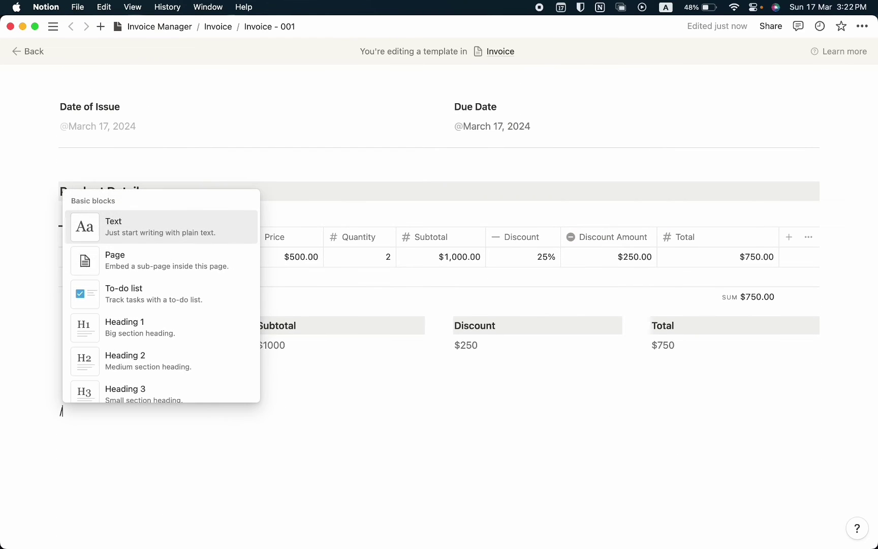
text(divi)
key(Return)
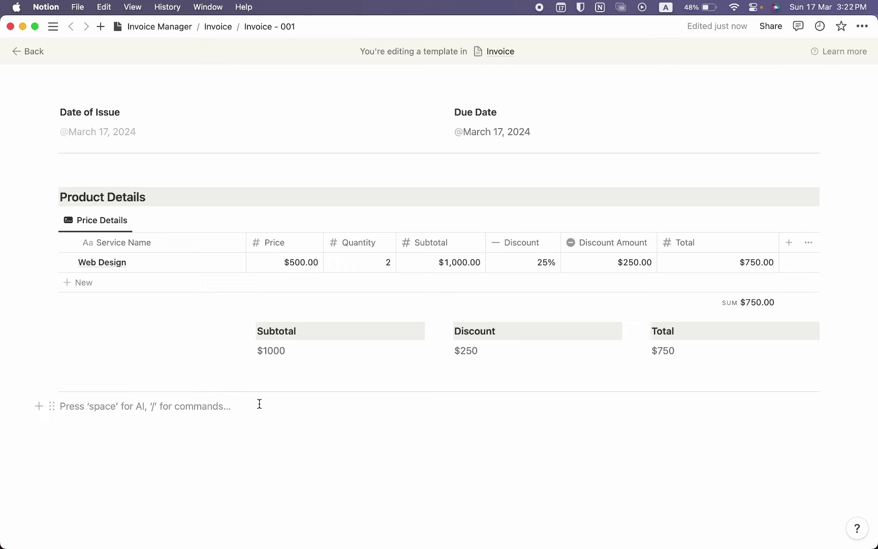
Paste the contact note inviting questions, with the e-mail link, below the divider
key(super+v)
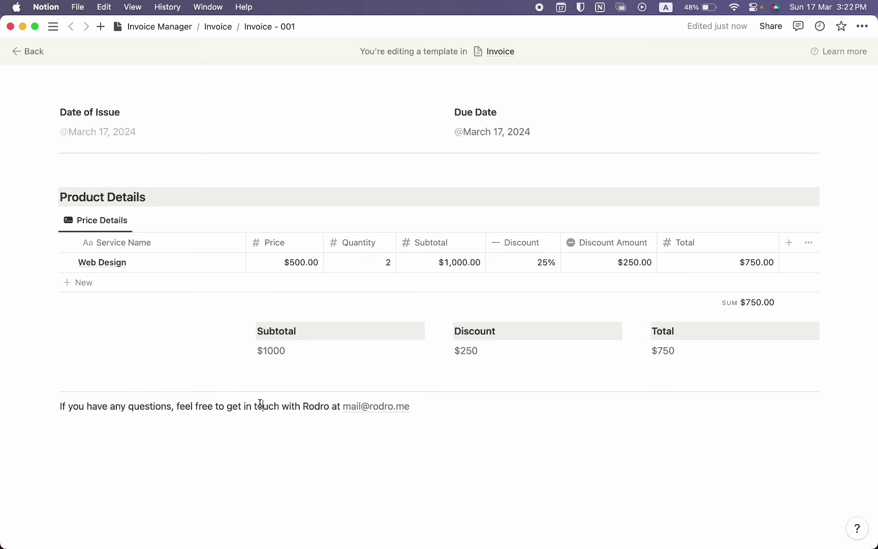
scroll(260, 404, up, 10)
scroll(260, 403, down, 5)
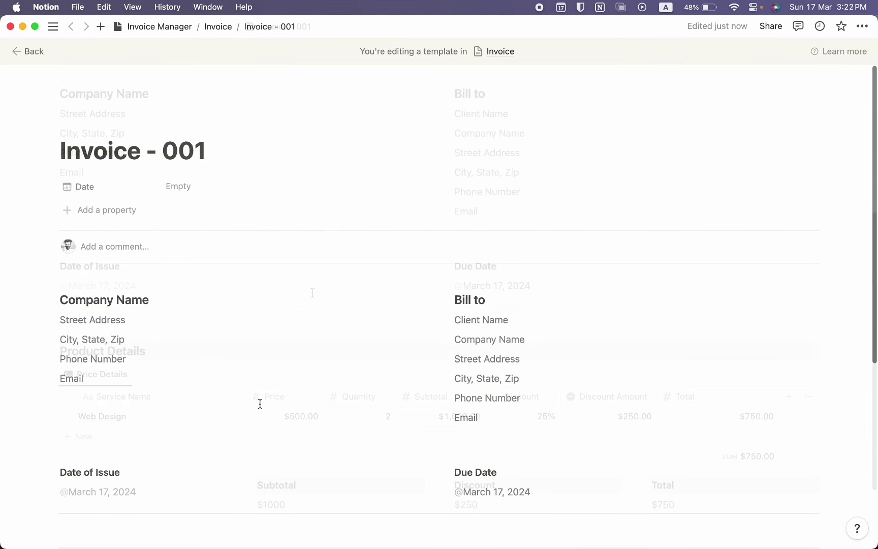
Back on Invoice Manager, make Invoice - 001 the default template for all Invoice views
click(166, 35)
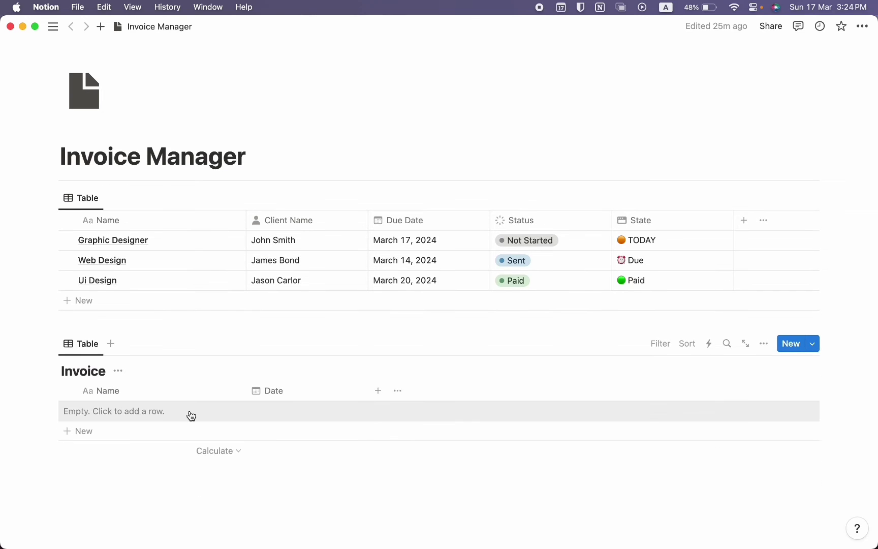
click(813, 346)
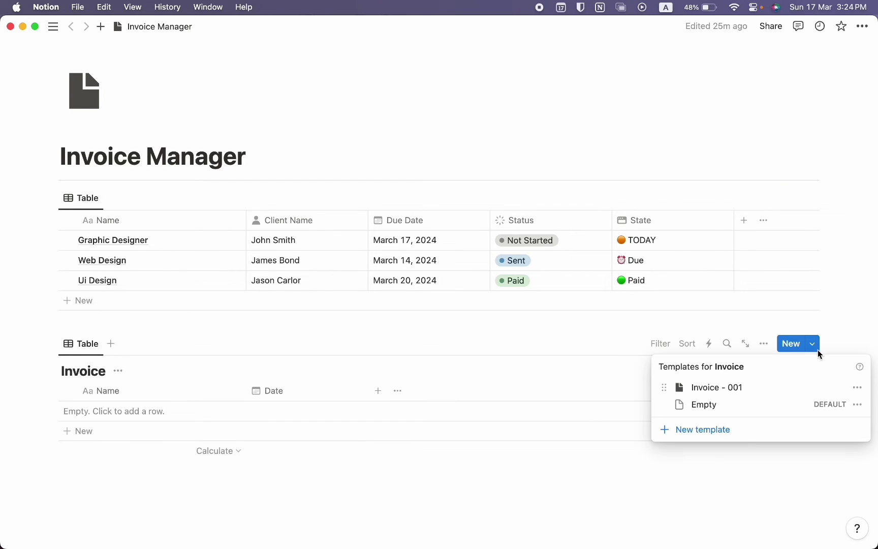
click(858, 387)
click(791, 371)
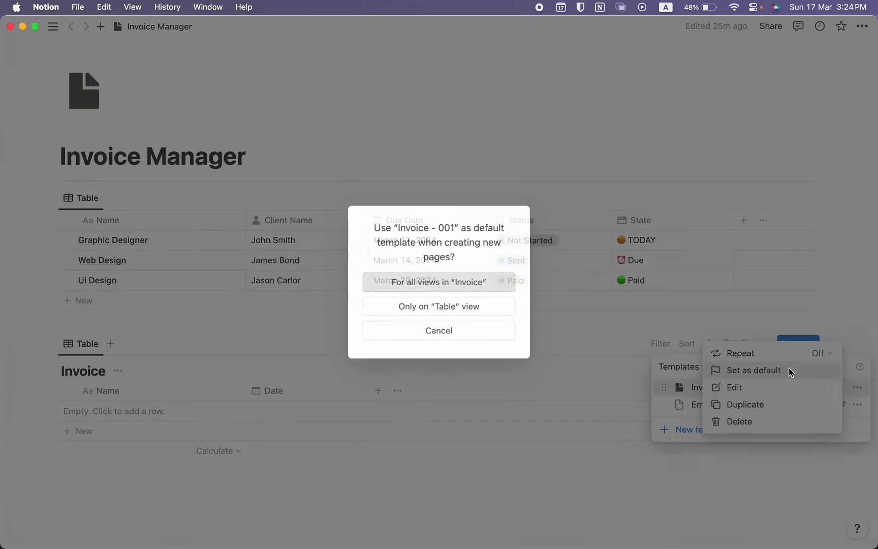
click(446, 287)
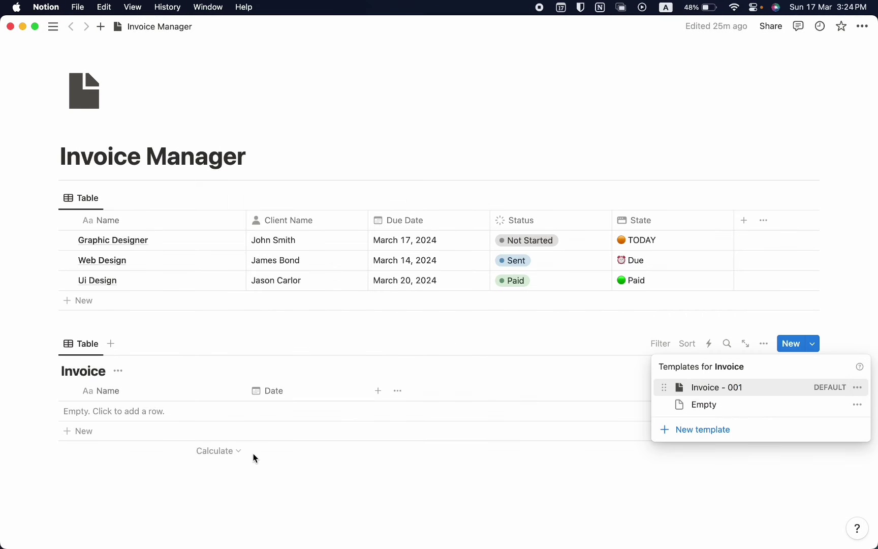
Create a new invoice from the default template and preview its contents
click(92, 413)
click(91, 412)
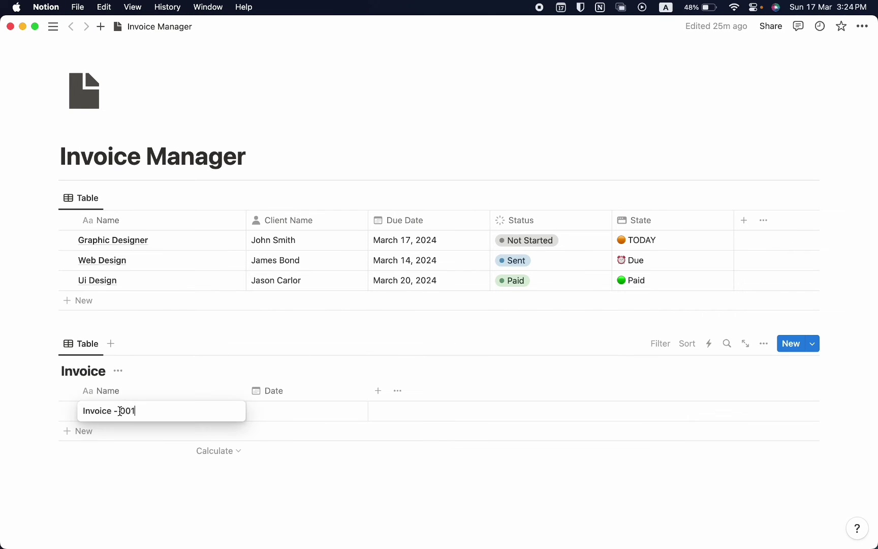
key(Escape)
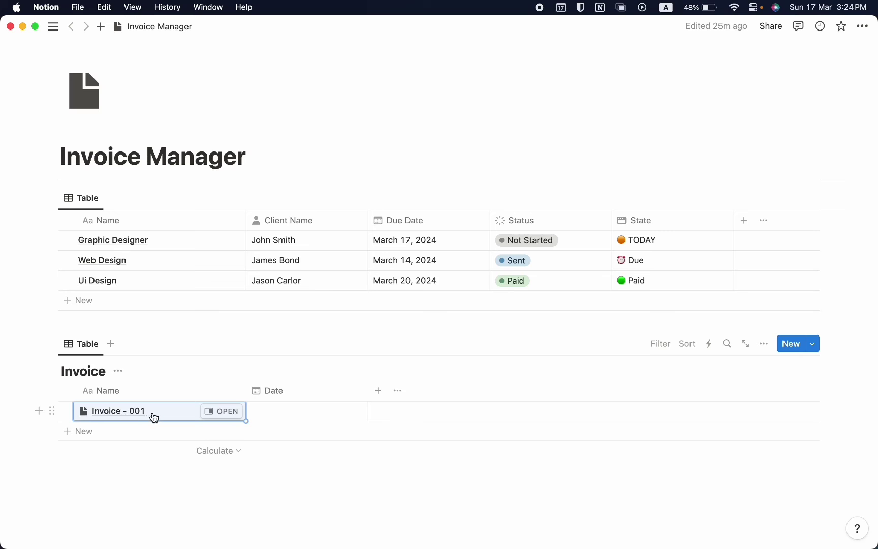
click(206, 411)
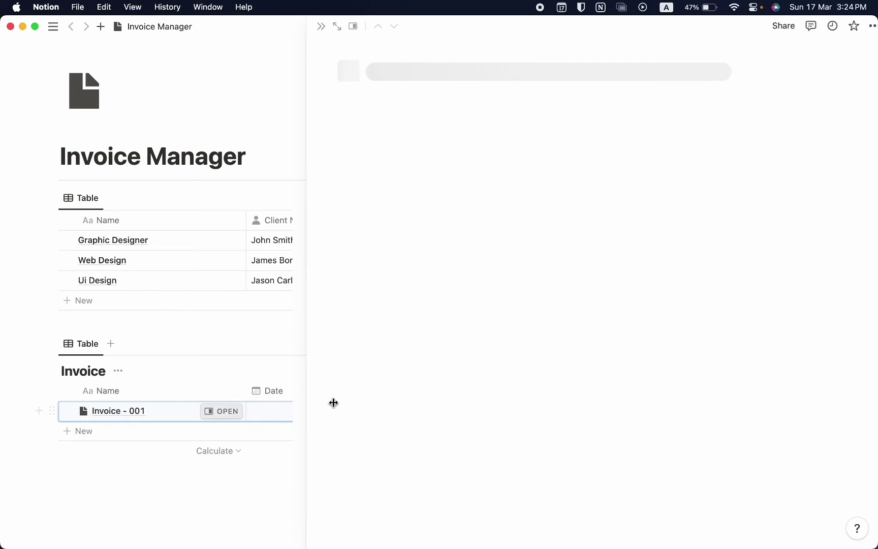
scroll(660, 391, down, 3)
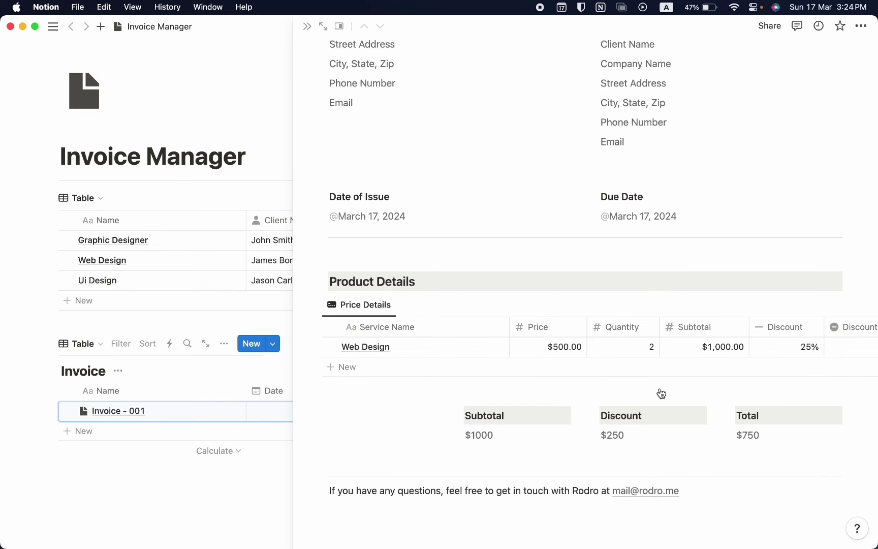
scroll(661, 393, up, 5)
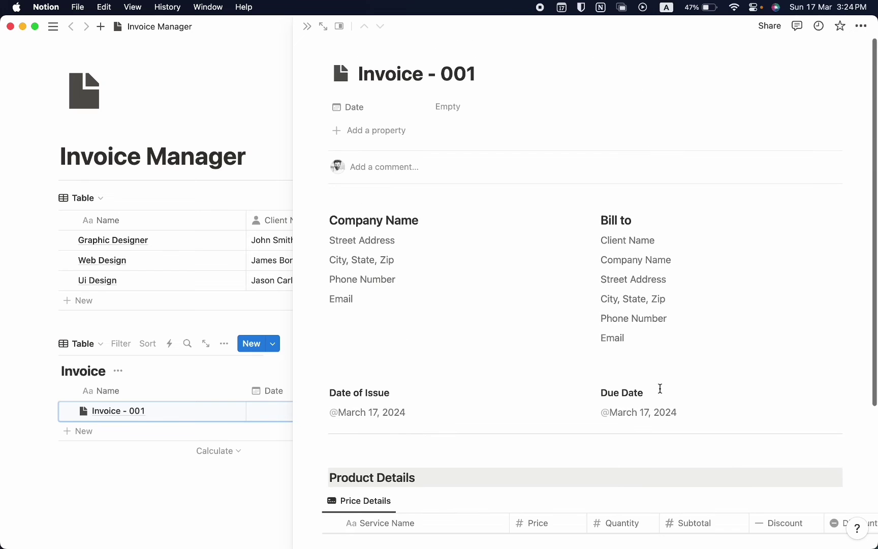
click(307, 26)
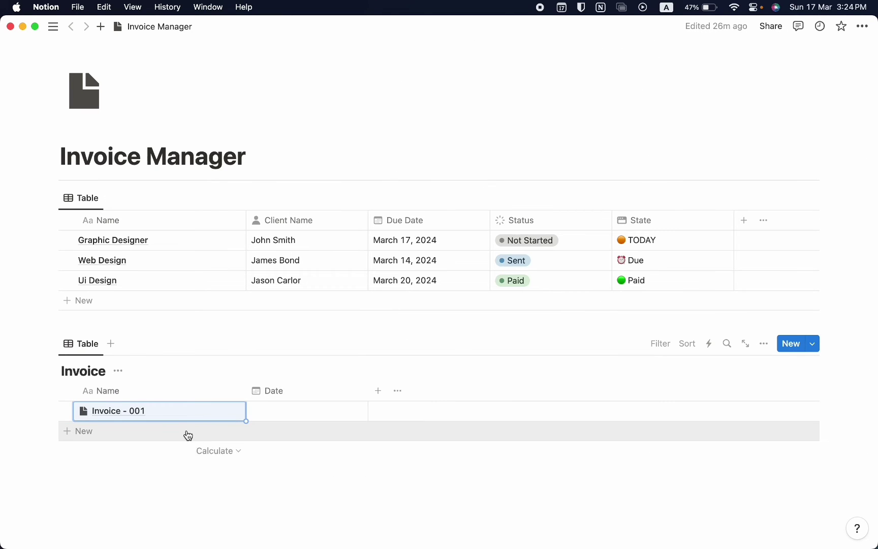
Add a second invoice from the template and name it Invoice - 002
click(188, 435)
text(Invoice - 001)
key(Escape)
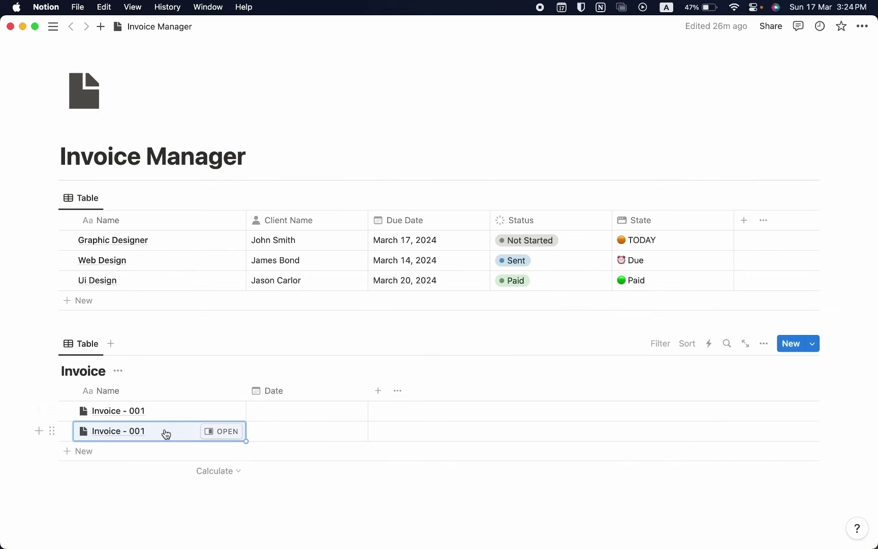
click(165, 431)
key(BackSpace)
text(2)
key(Return)
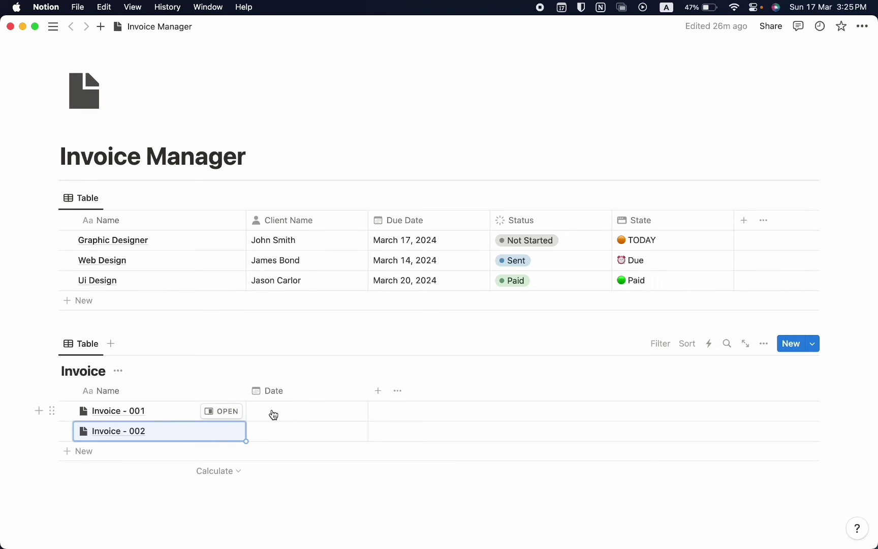
Sort the Invoice table by Name ascending
click(688, 348)
click(661, 392)
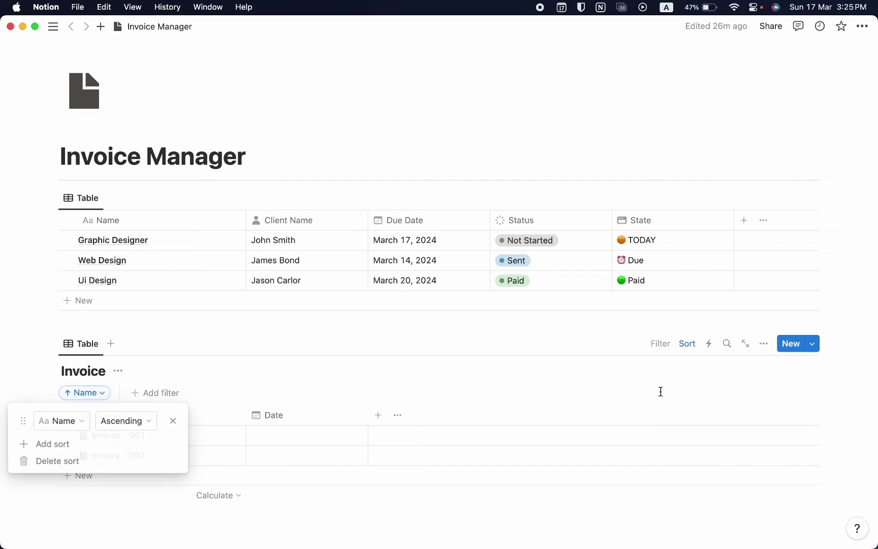
click(279, 515)
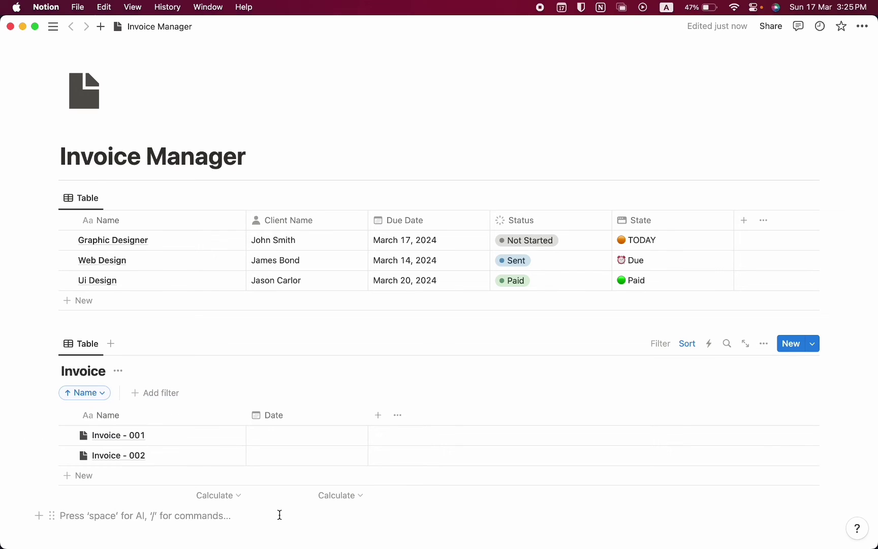
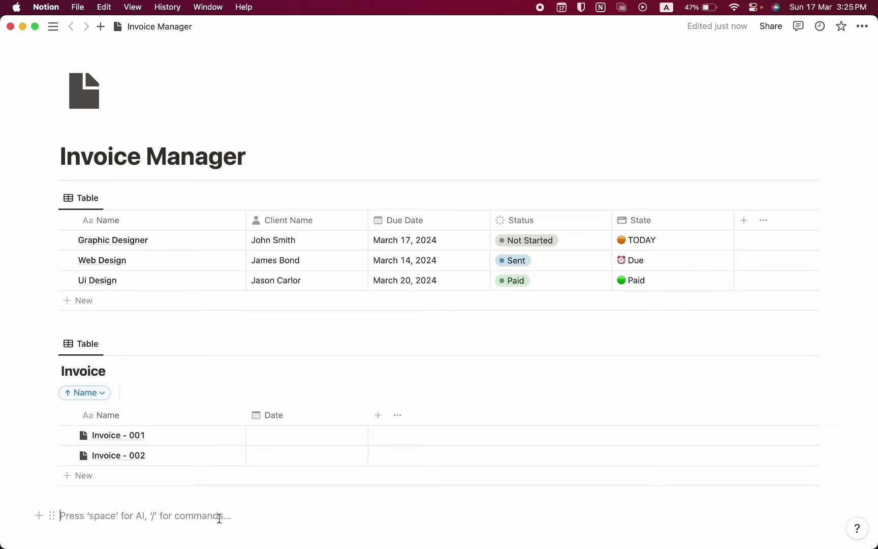
Add a two-way Invoice relation column to the Report table and move it right after Name
click(744, 219)
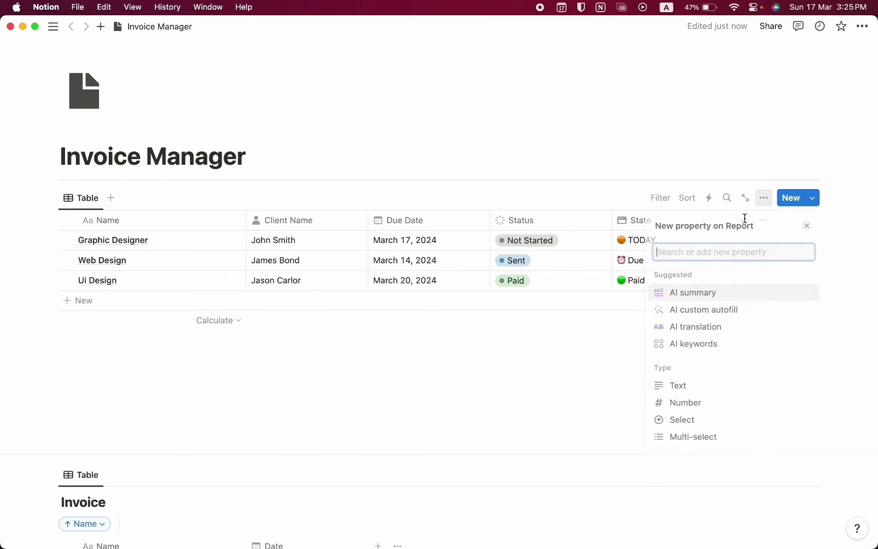
text(rela)
key(Return)
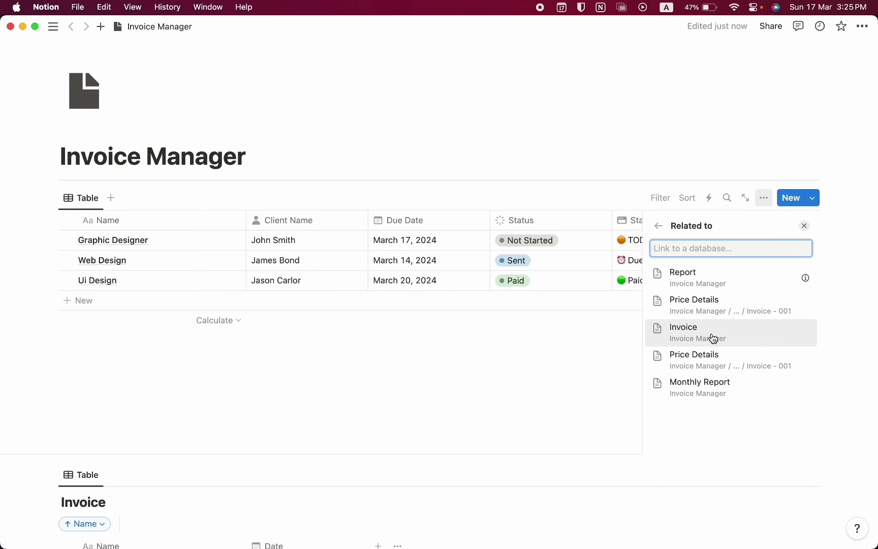
click(713, 338)
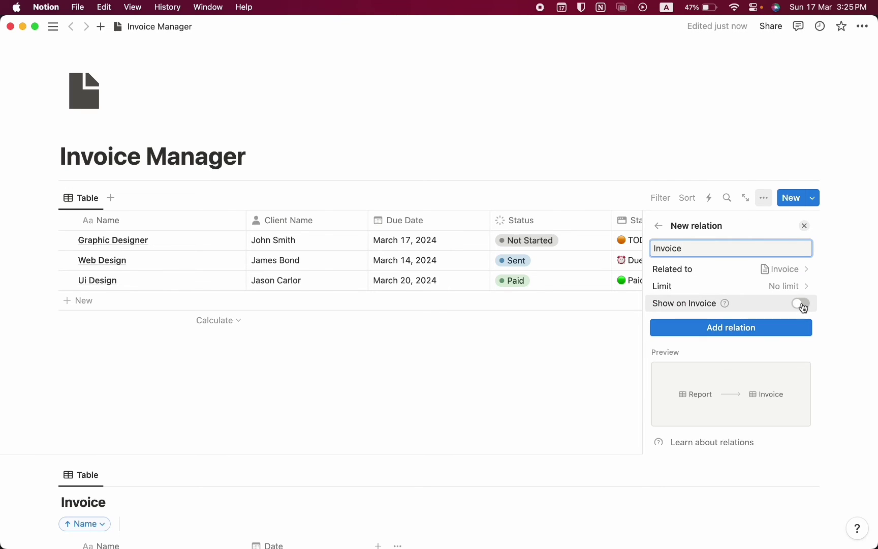
click(801, 305)
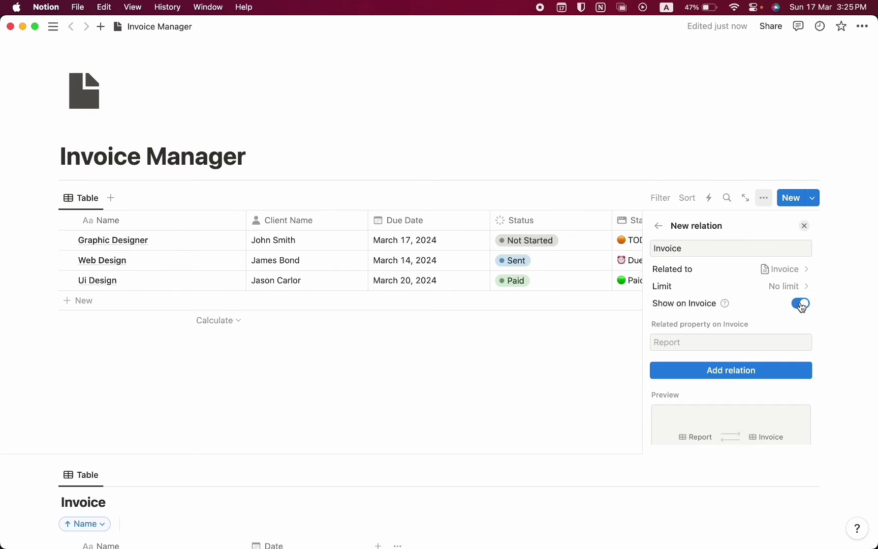
click(725, 371)
key(Escape)
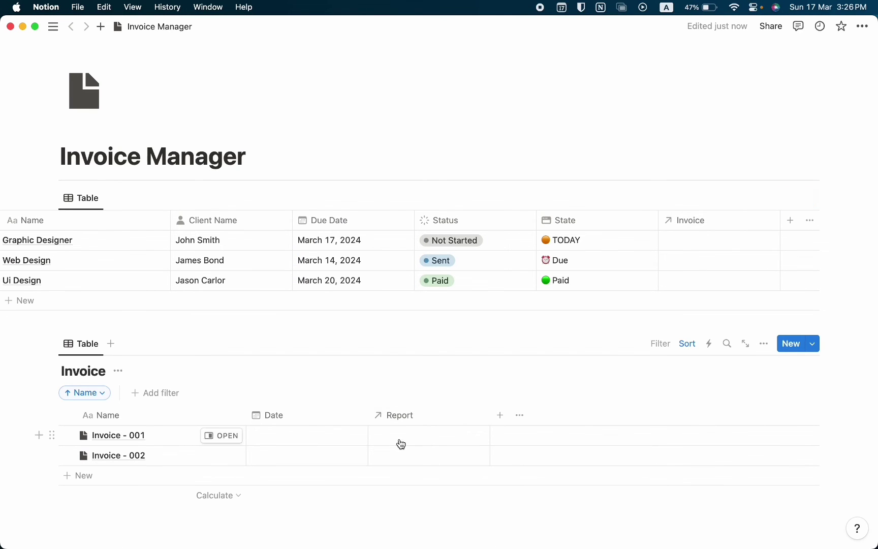
drag(696, 229, 196, 222)
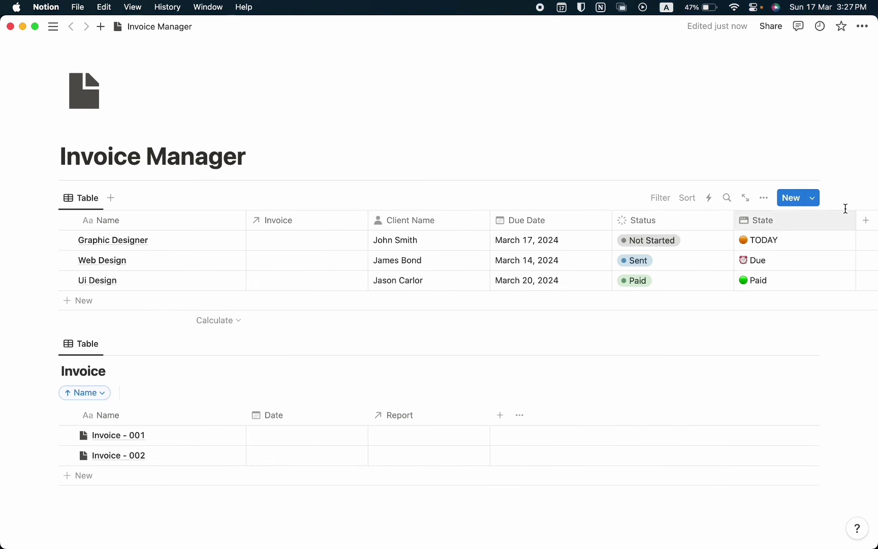
Create a new Report page template with a briefcase icon
click(816, 201)
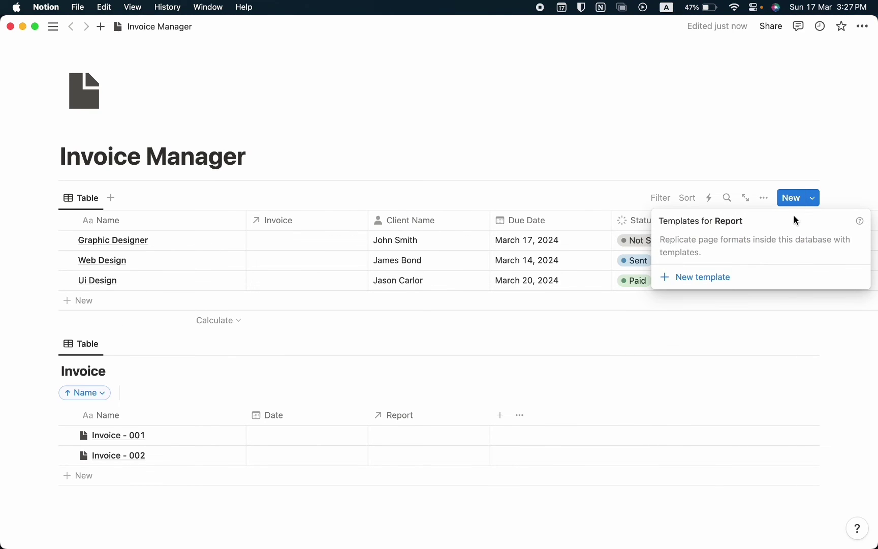
click(733, 281)
click(246, 136)
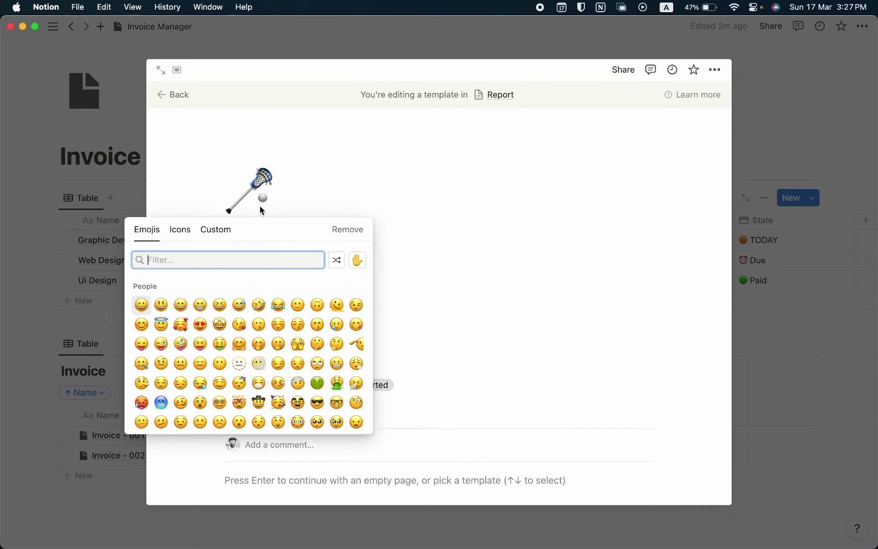
click(179, 231)
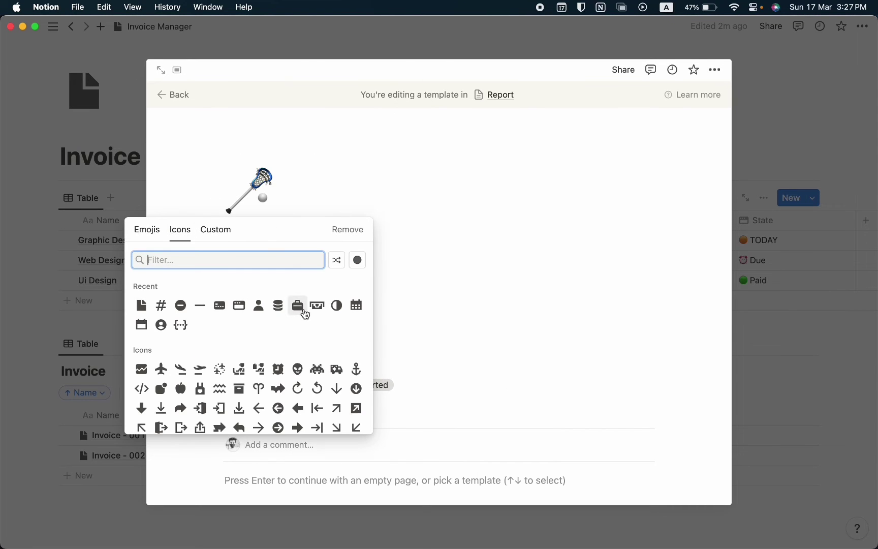
click(305, 314)
click(76, 285)
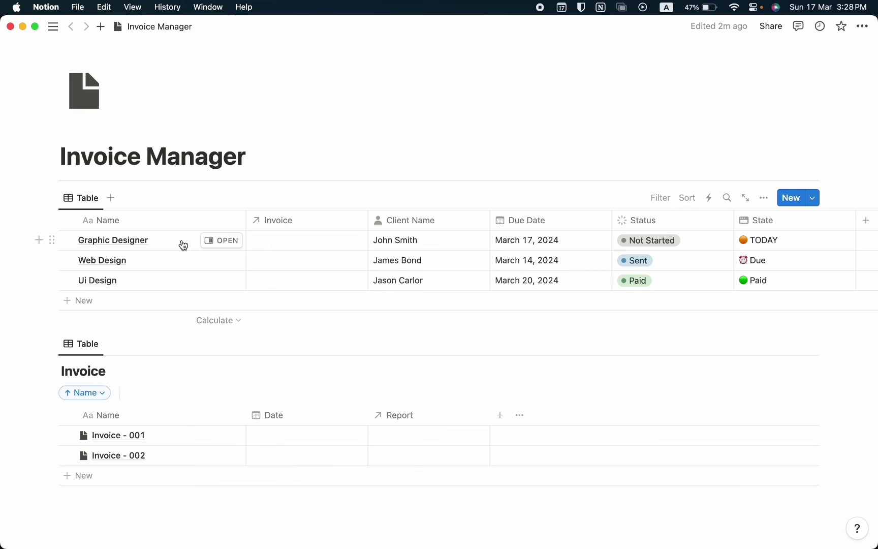
Give the Graphic Designer, Web Design and Ui Design pages briefcase icons
click(211, 246)
click(343, 47)
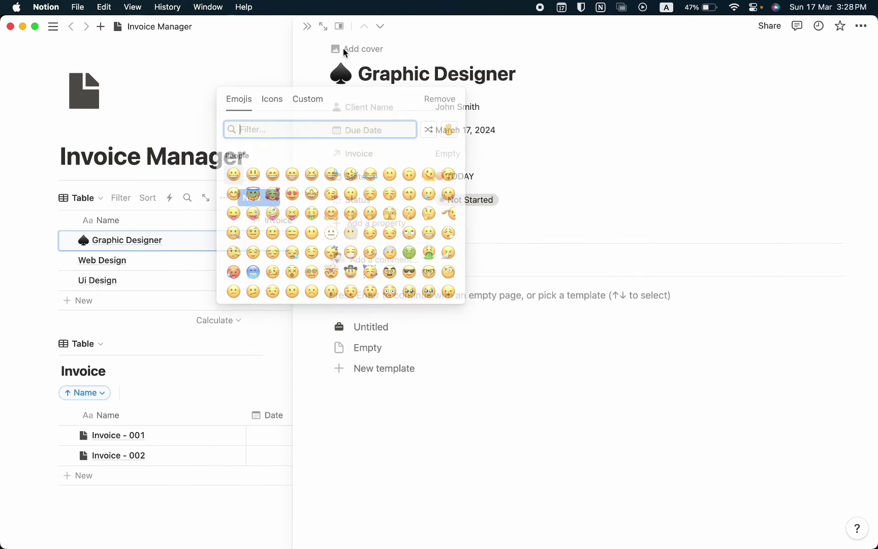
click(234, 175)
click(233, 175)
key(Escape)
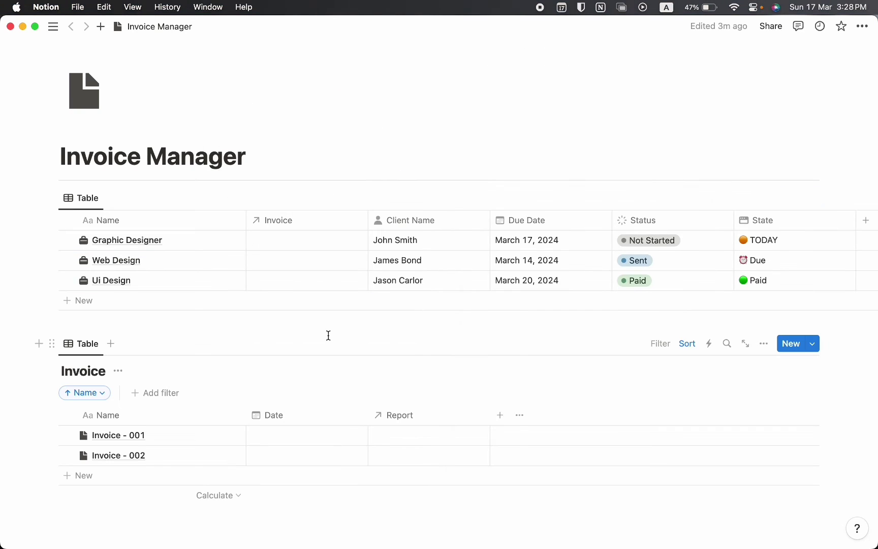
Link Graphic Designer to Invoice - 001 and Web Design to Invoice - 002
click(306, 242)
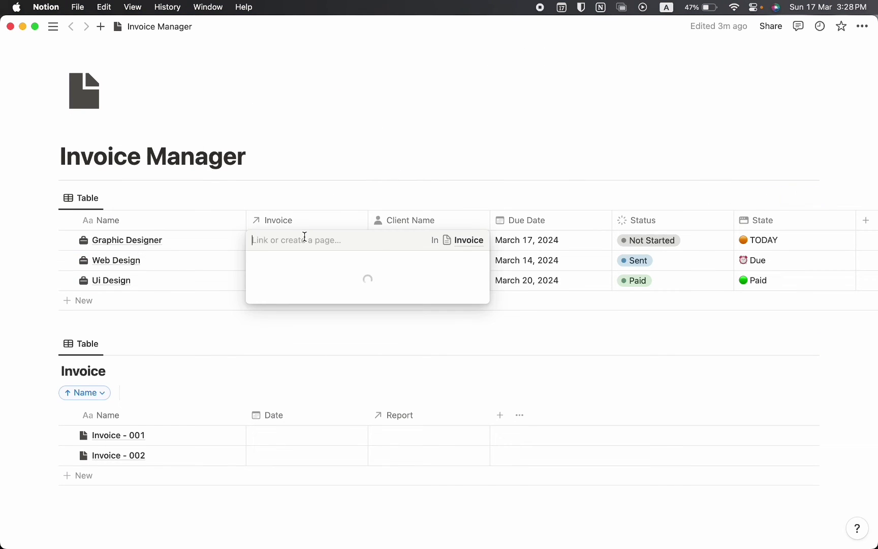
click(308, 283)
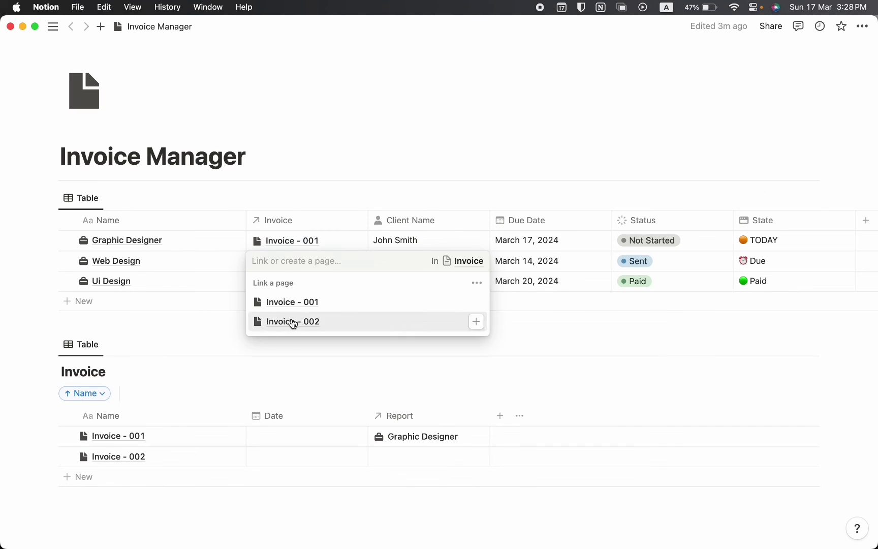
click(294, 321)
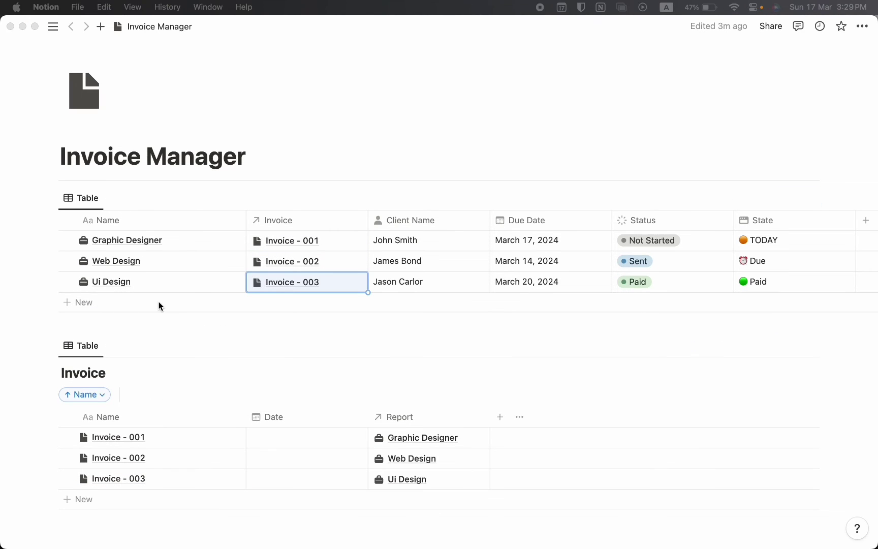
Rename the top Report table's view to Main Database
click(82, 198)
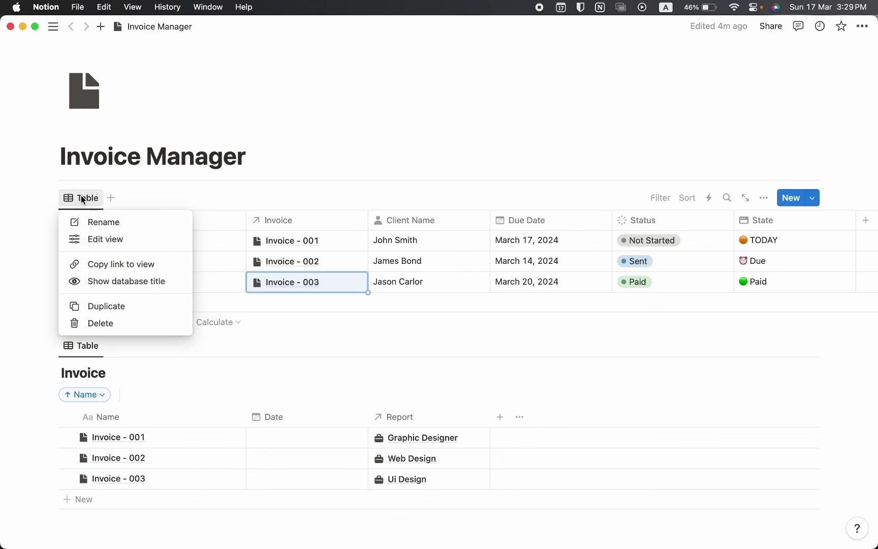
click(92, 222)
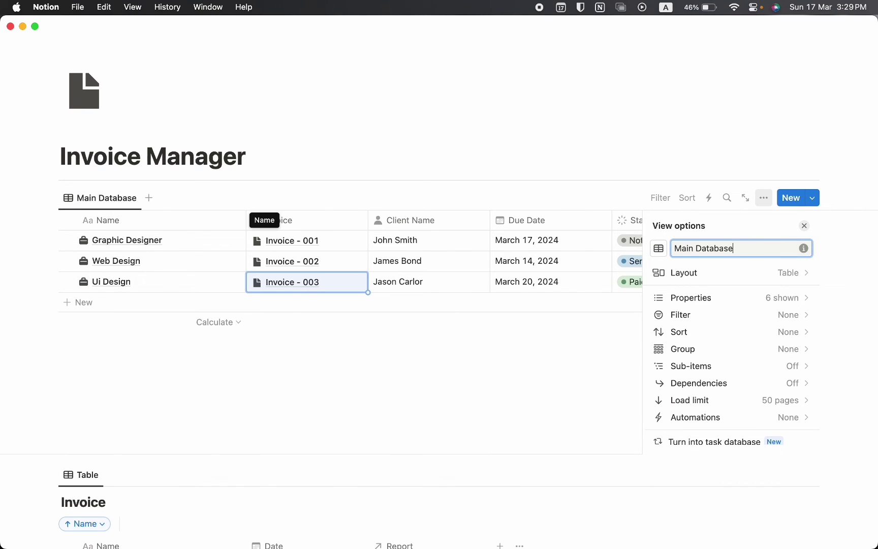
click(198, 391)
Rename the Invoice table's view to Main Database as well
scroll(172, 379, down, 4)
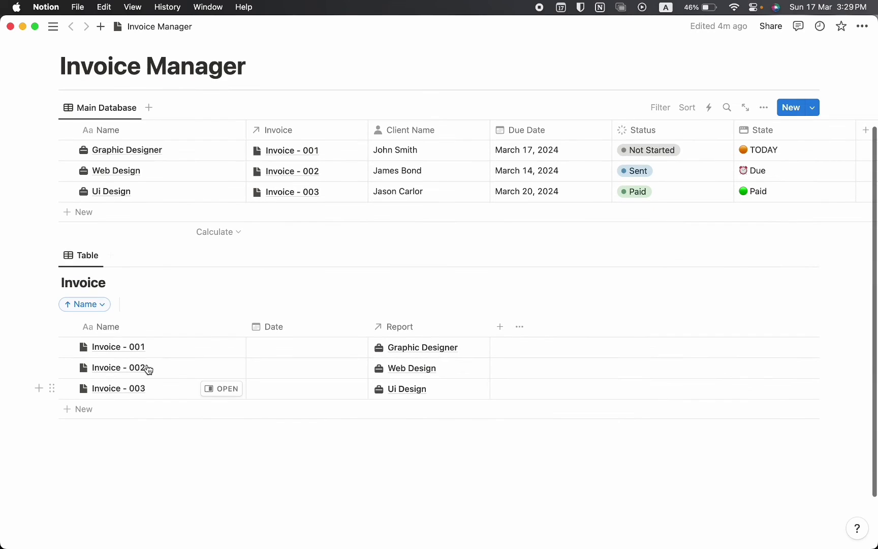
click(83, 257)
click(107, 278)
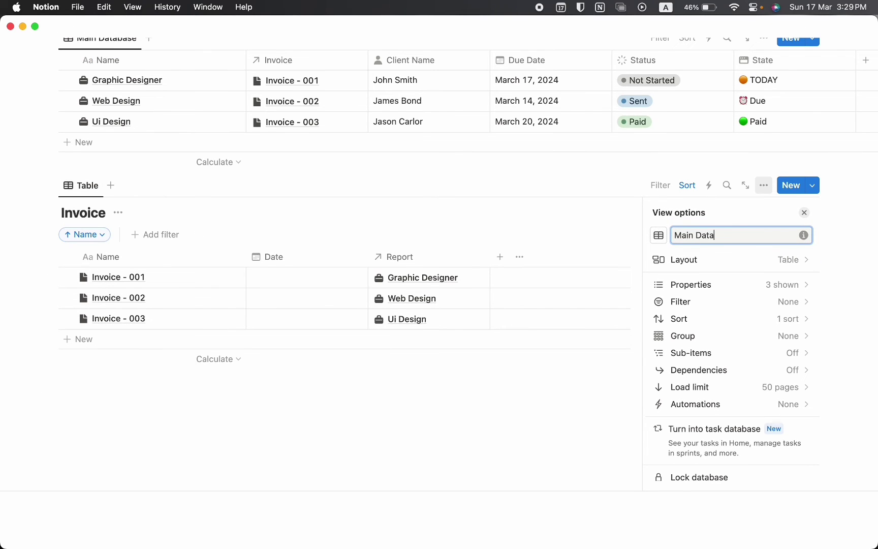
click(155, 395)
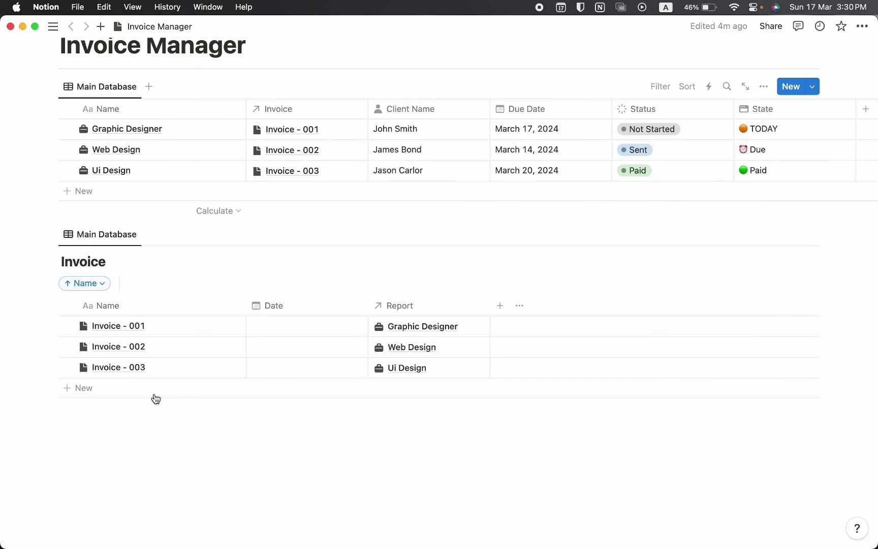
Duplicate the Report database with its content and move the copy below the Invoice table
click(51, 87)
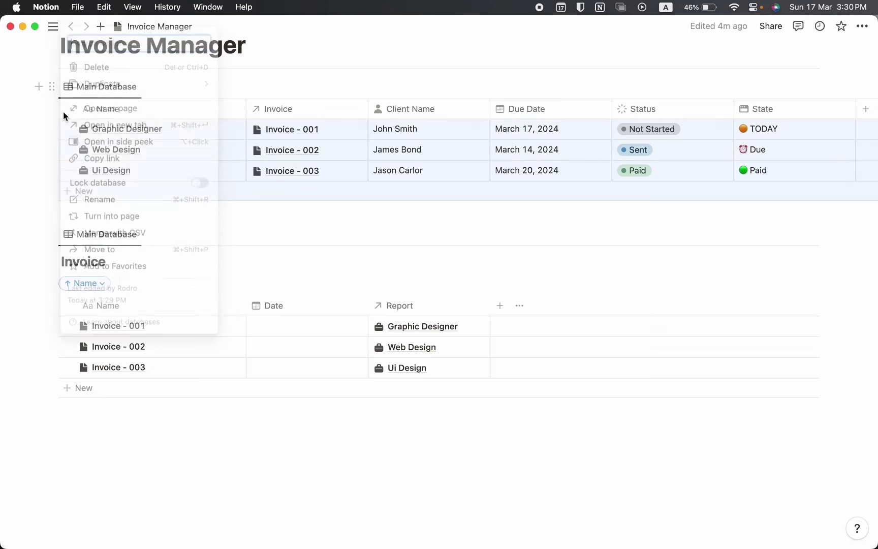
mouse_move(115, 90)
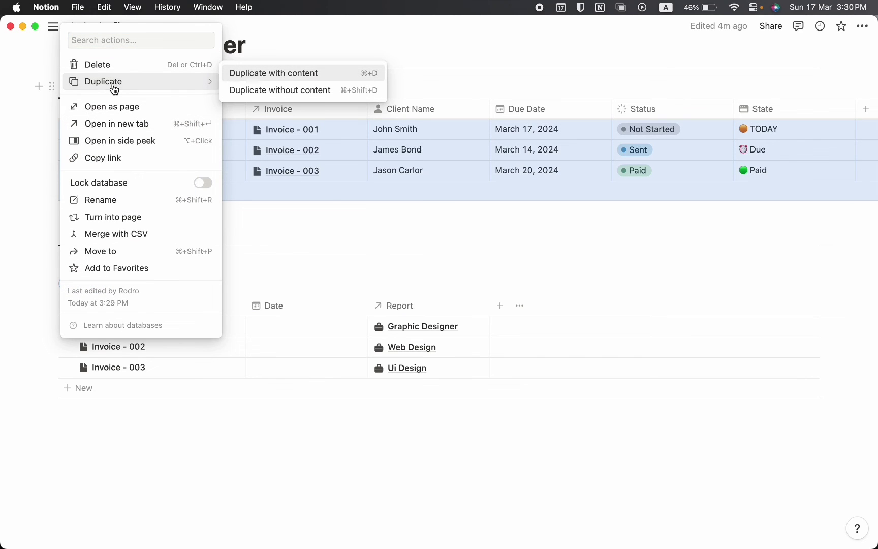
click(257, 83)
click(155, 390)
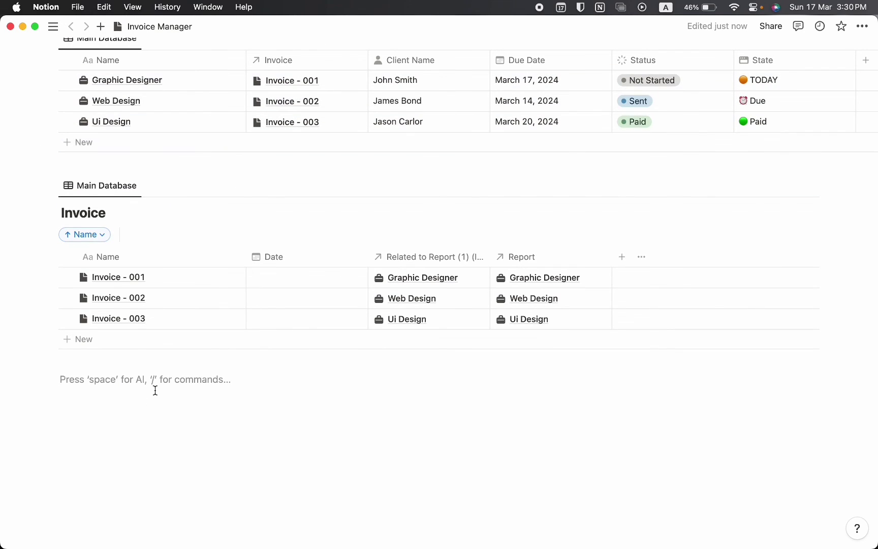
text(/2)
key(BackSpace)
key(BackSpace)
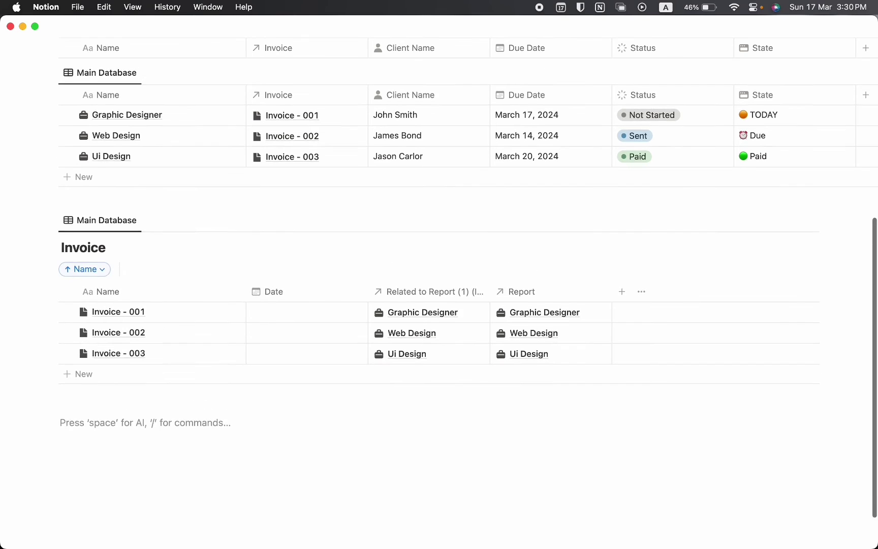
scroll(186, 221, up, 5)
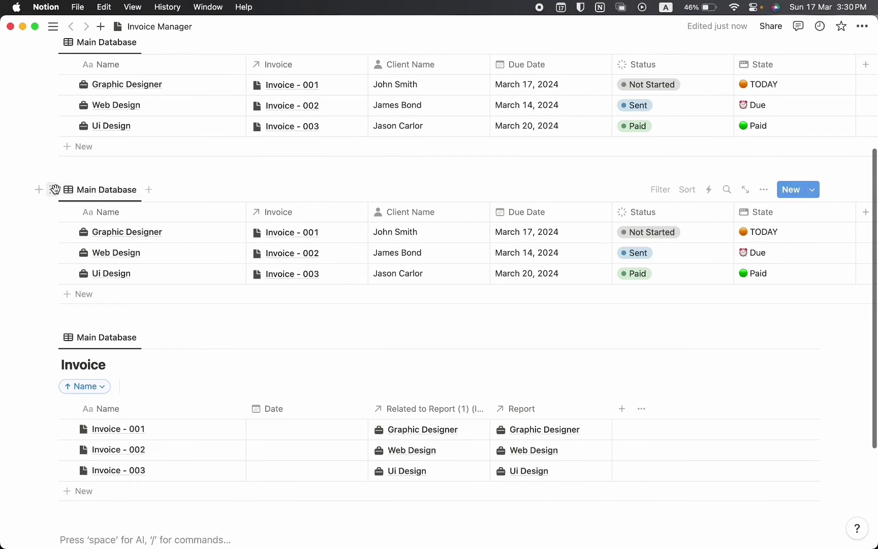
drag(51, 188, 439, 374)
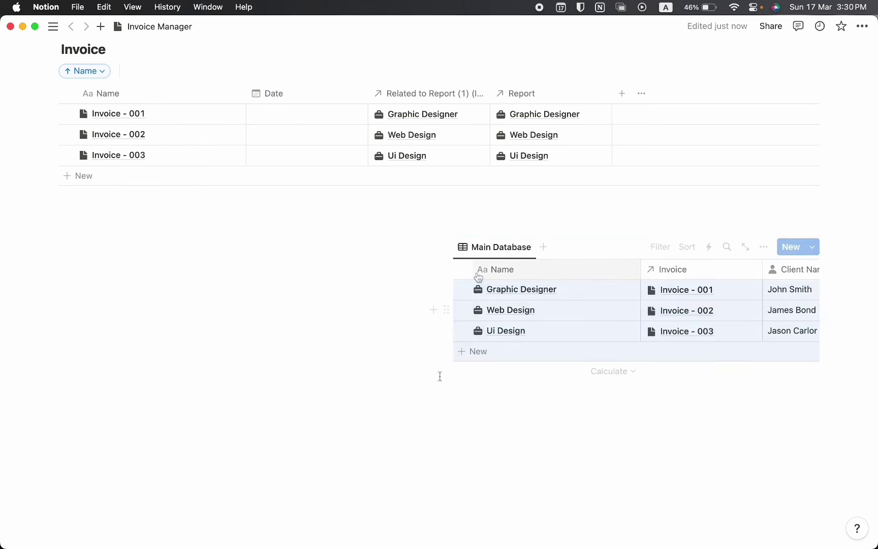
Widen the copied Main Database view to span the page and rename it Current Month
drag(431, 274, 243, 271)
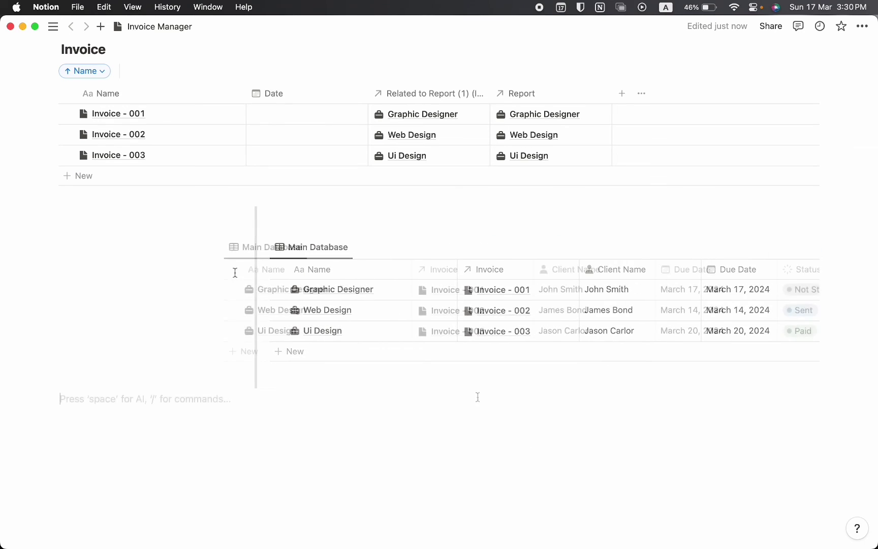
click(289, 252)
click(288, 273)
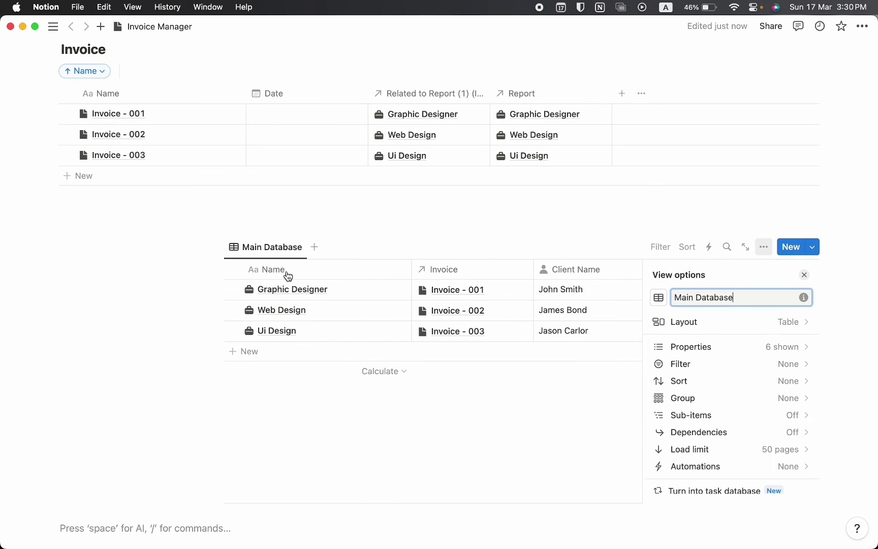
key(super+a)
text(C)
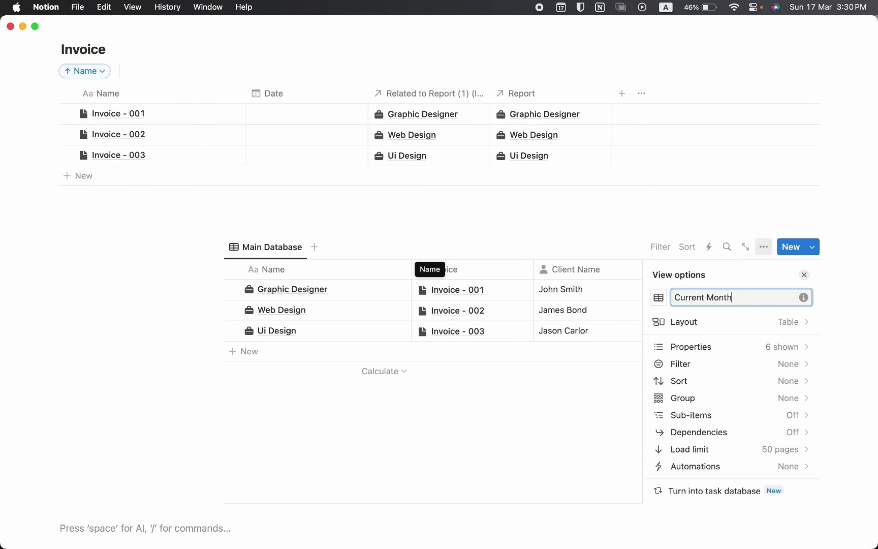
click(433, 460)
Give the Current Month view a calendar icon
click(288, 246)
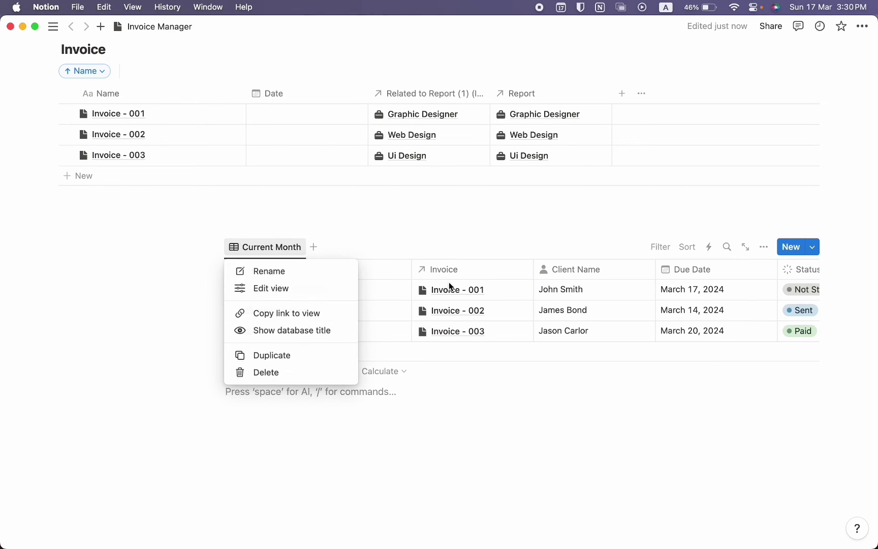
click(270, 276)
click(659, 298)
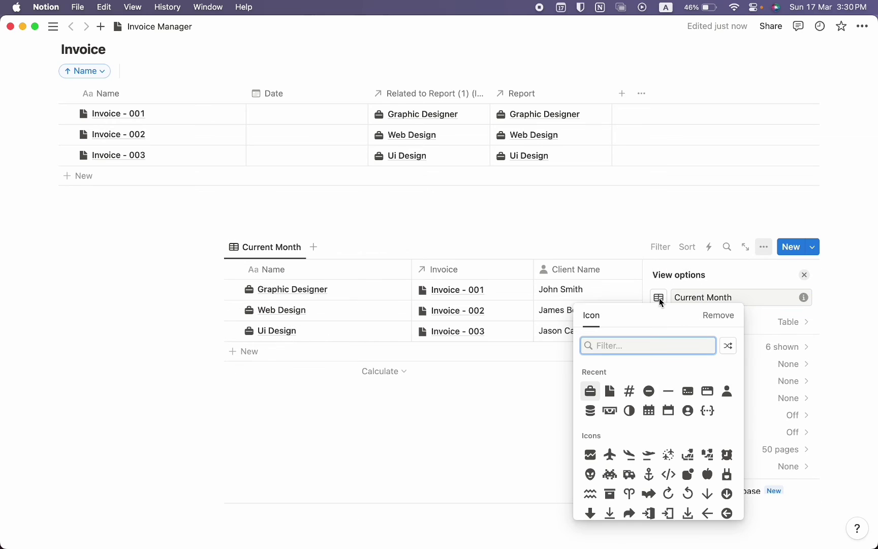
click(688, 410)
key(Escape)
scroll(296, 482, up, 2)
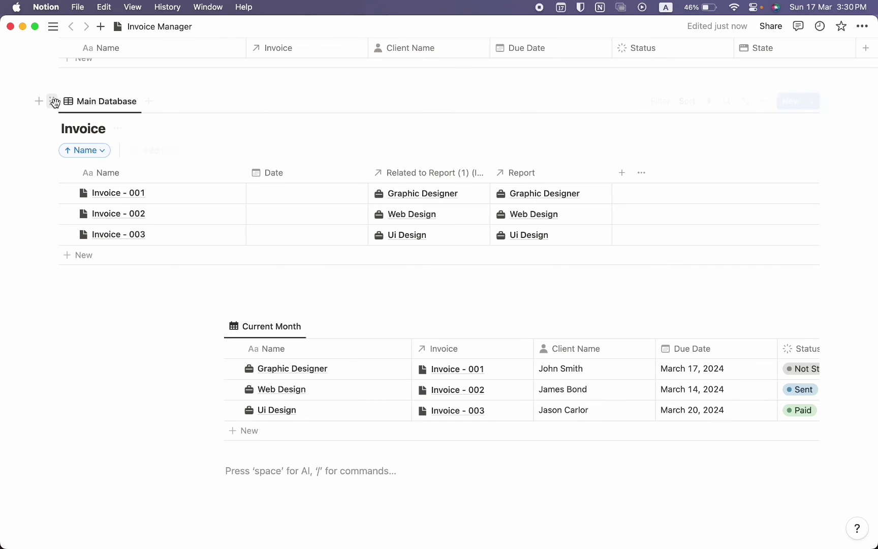
Duplicate the Invoice database with content and rename the copy's view Recent Invoice
click(52, 101)
mouse_move(106, 85)
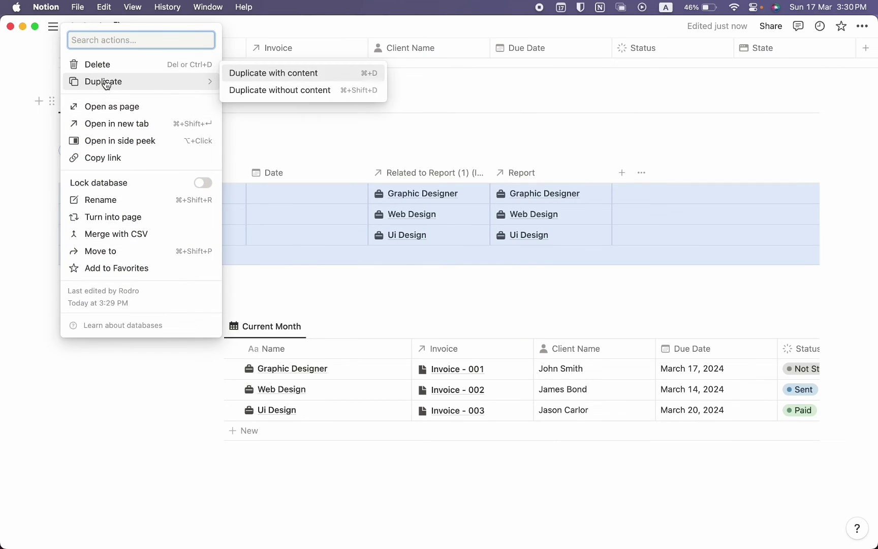
click(275, 81)
scroll(268, 247, down, 2)
click(119, 237)
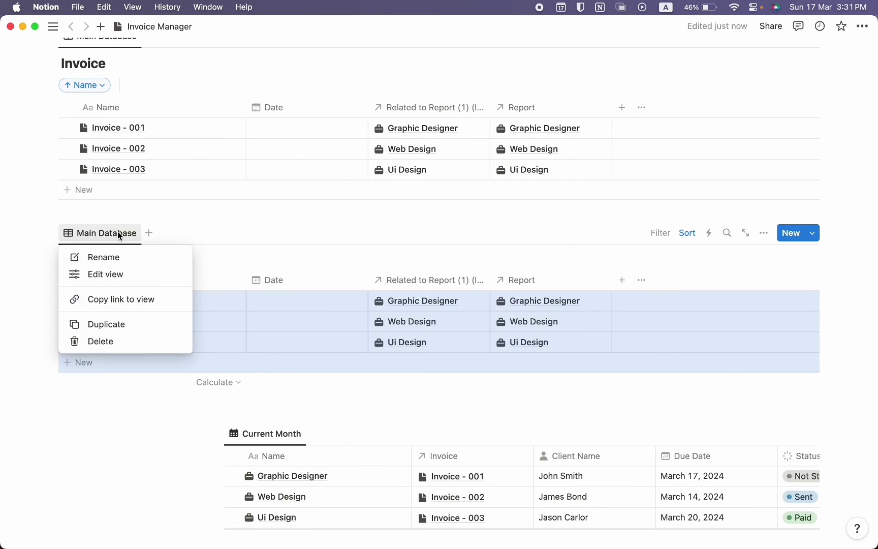
click(119, 256)
text(Recent Invoice)
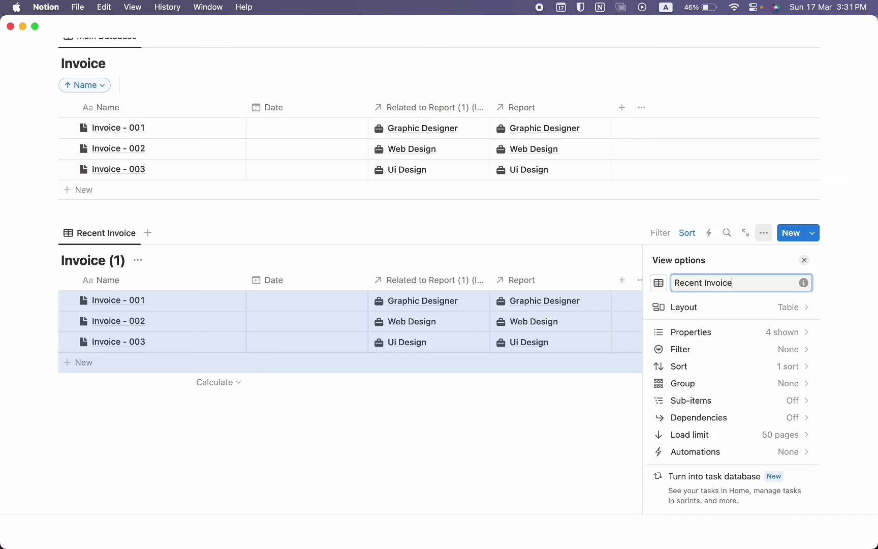
key(Escape)
scroll(439, 274, down, 3)
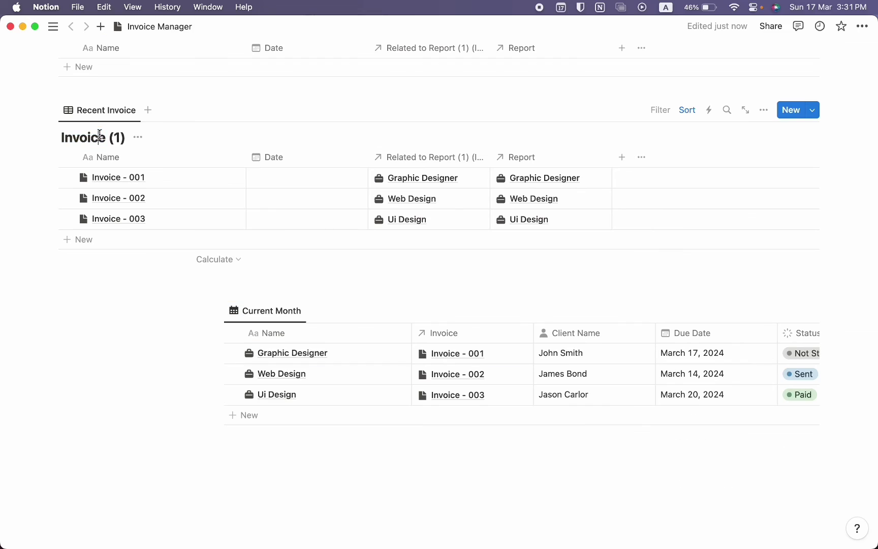
Delete the Invoice (1) title and hide the database title
triple_click(93, 137)
key(BackSpace)
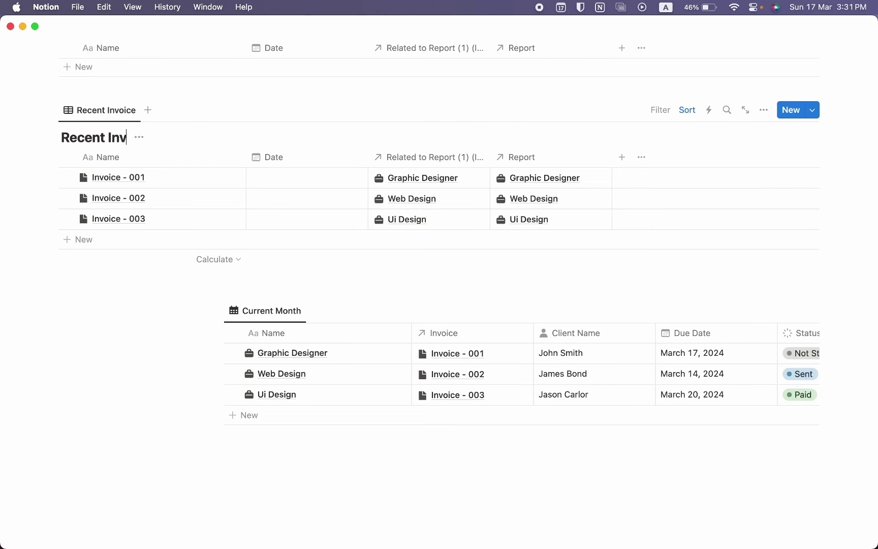
click(165, 138)
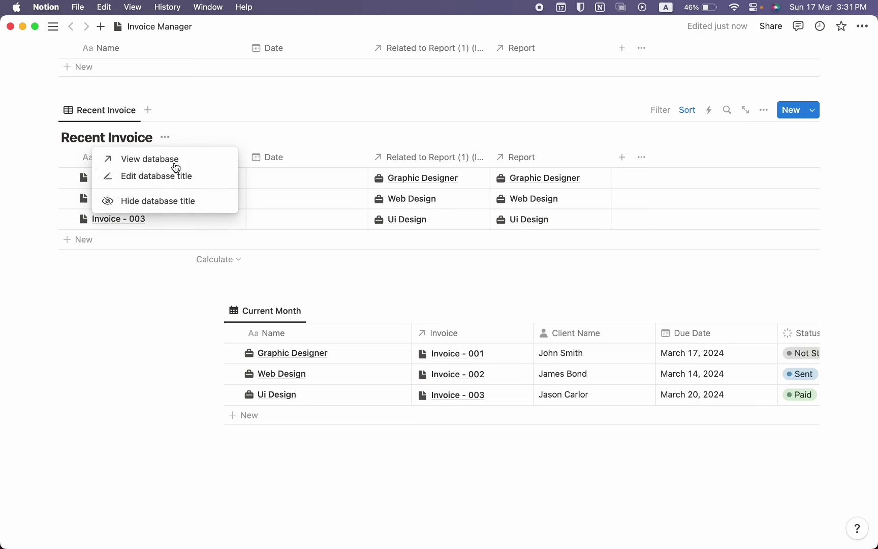
click(173, 201)
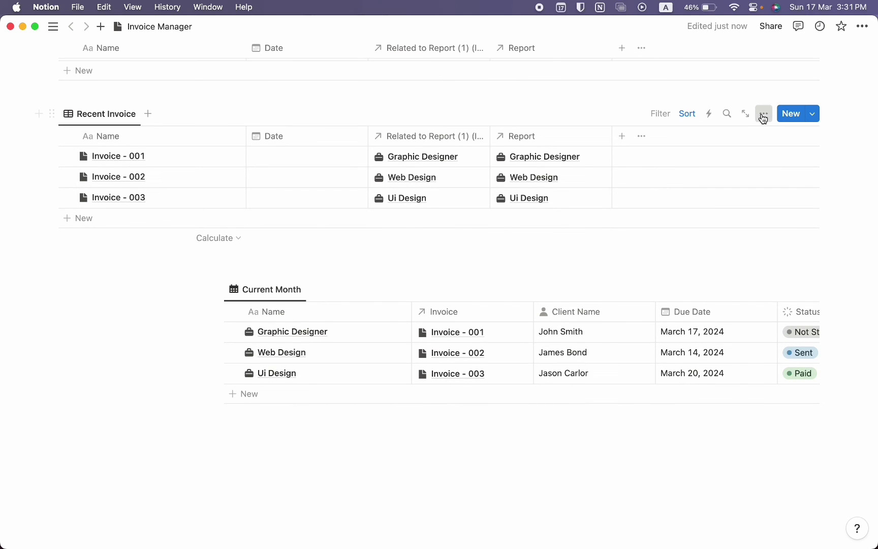
Switch the Recent Invoice view to a List layout and hide its Date property
click(763, 114)
click(732, 189)
click(734, 218)
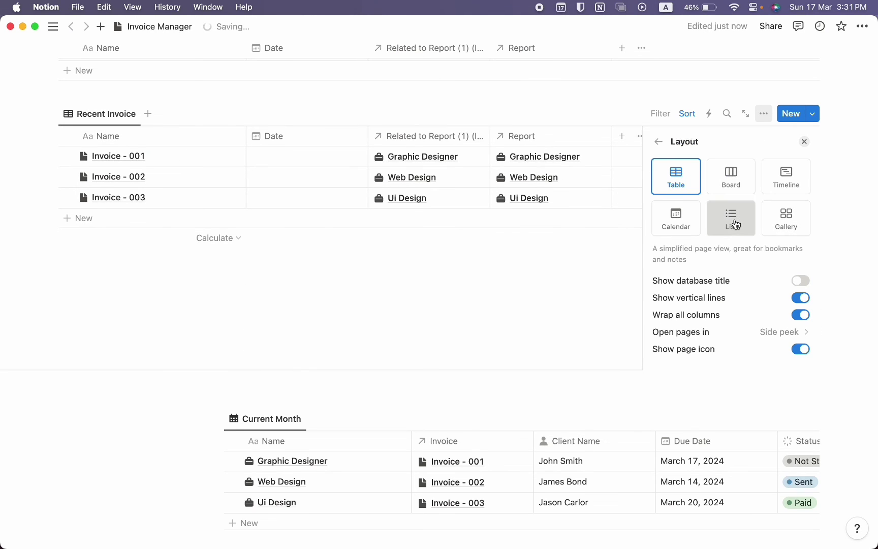
click(658, 141)
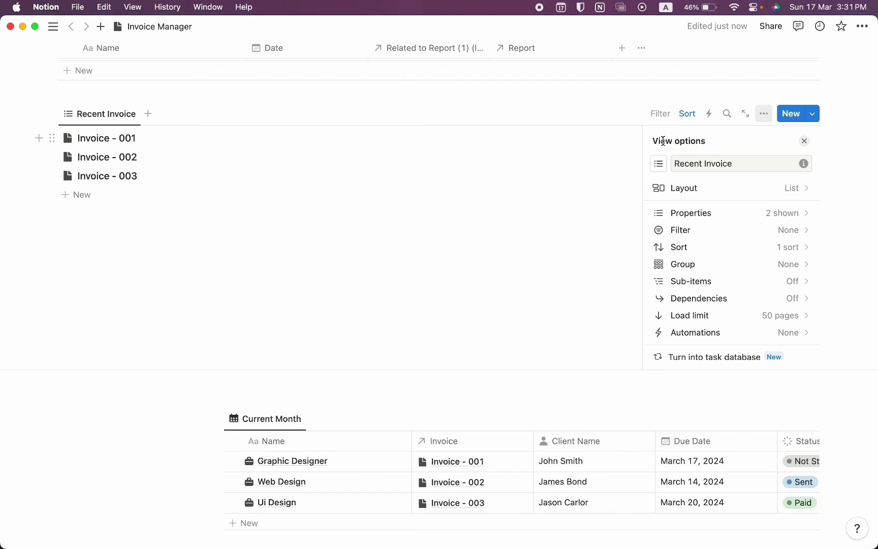
click(774, 222)
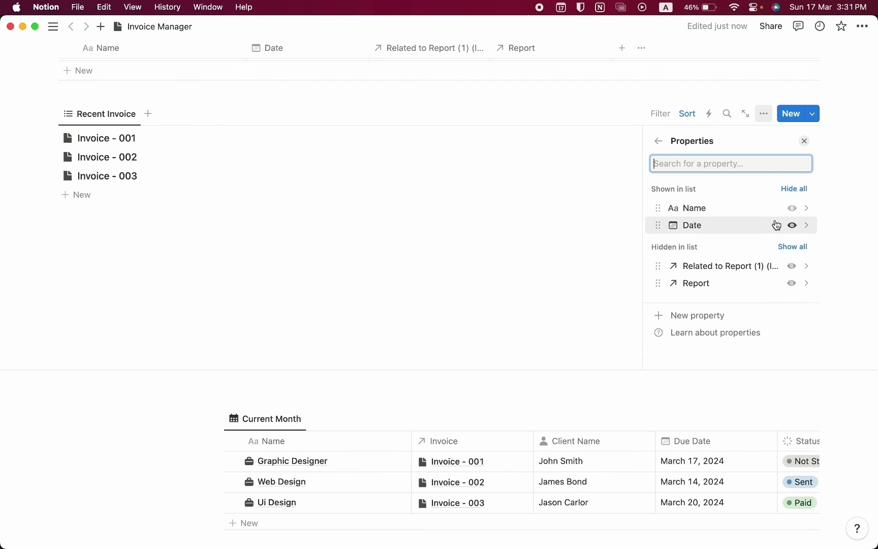
click(790, 225)
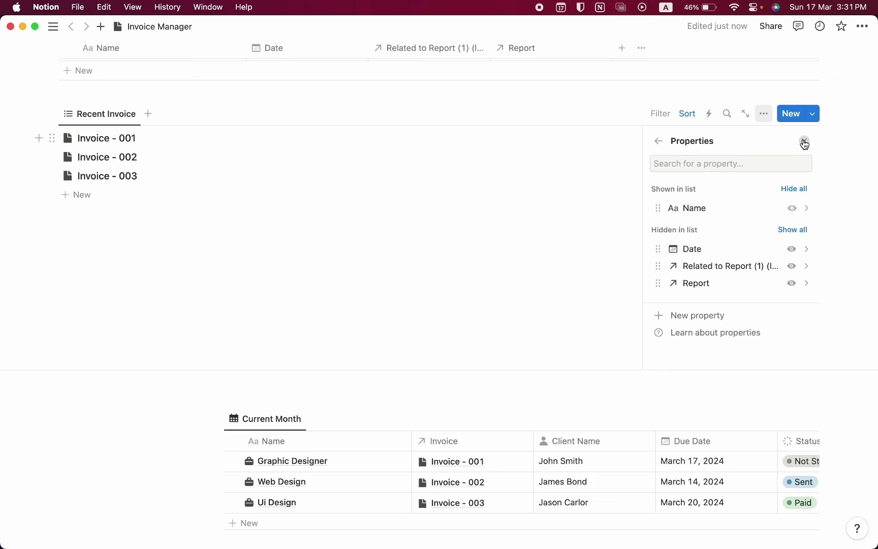
click(804, 141)
Move the Recent Invoice list beside the Current Month table
drag(53, 80, 72, 224)
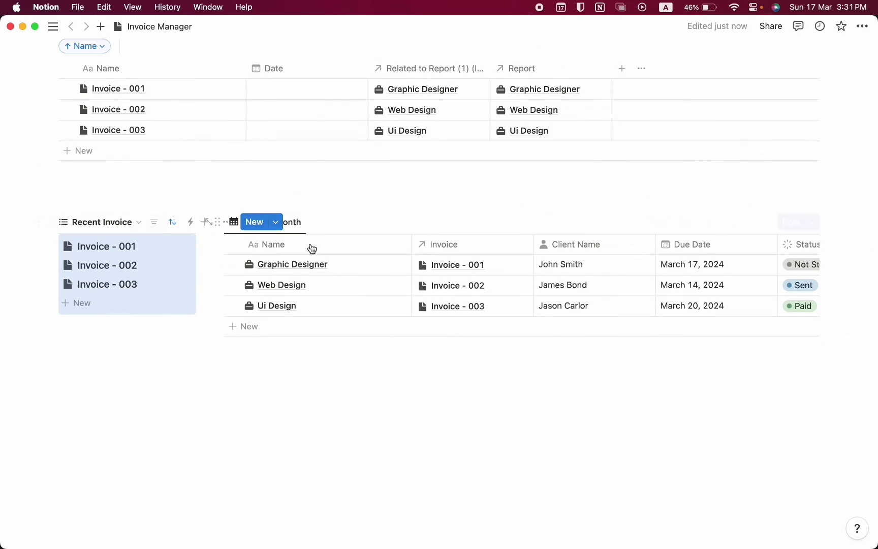
scroll(311, 221, up, 5)
scroll(310, 219, up, 2)
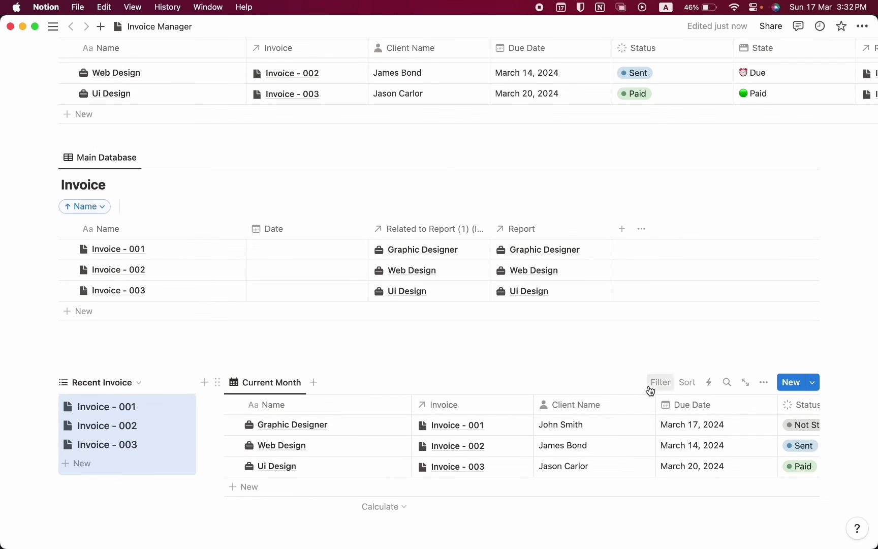
Filter Current Month to invoices with Due Date in this month
click(653, 389)
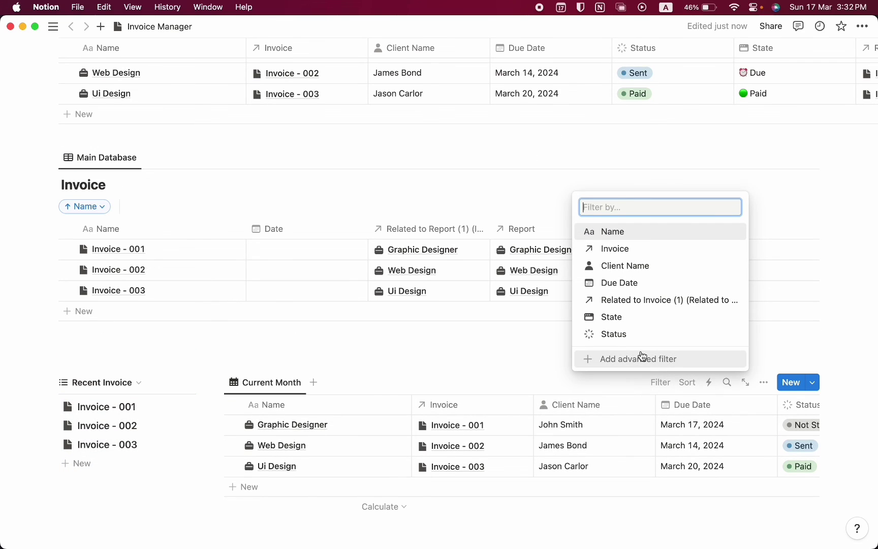
click(623, 283)
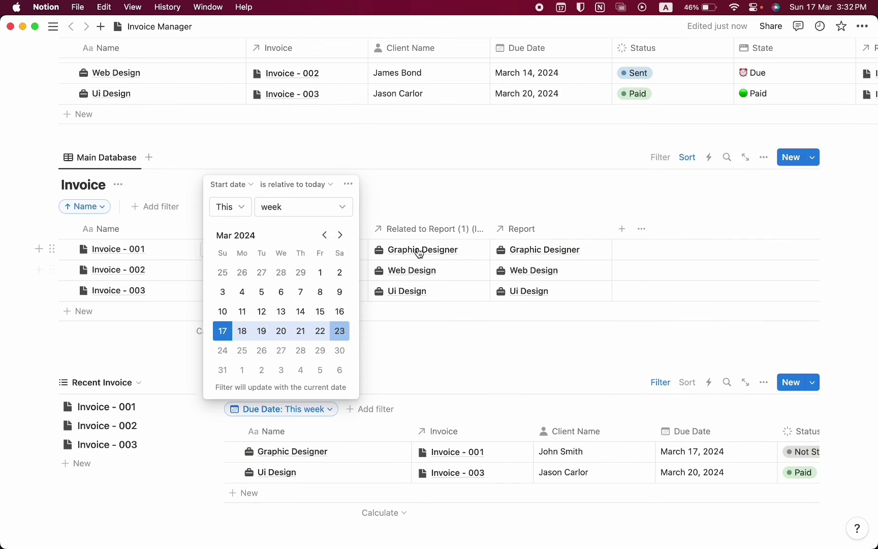
click(318, 205)
click(294, 263)
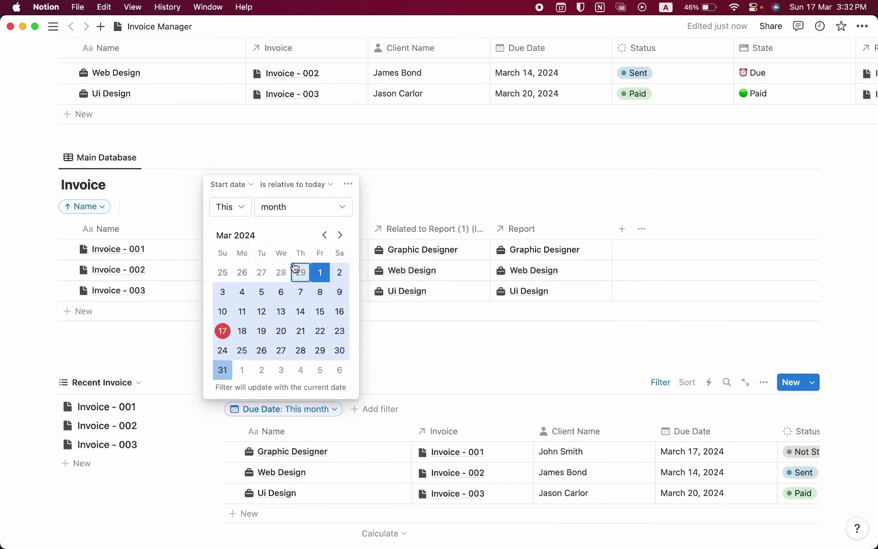
click(300, 507)
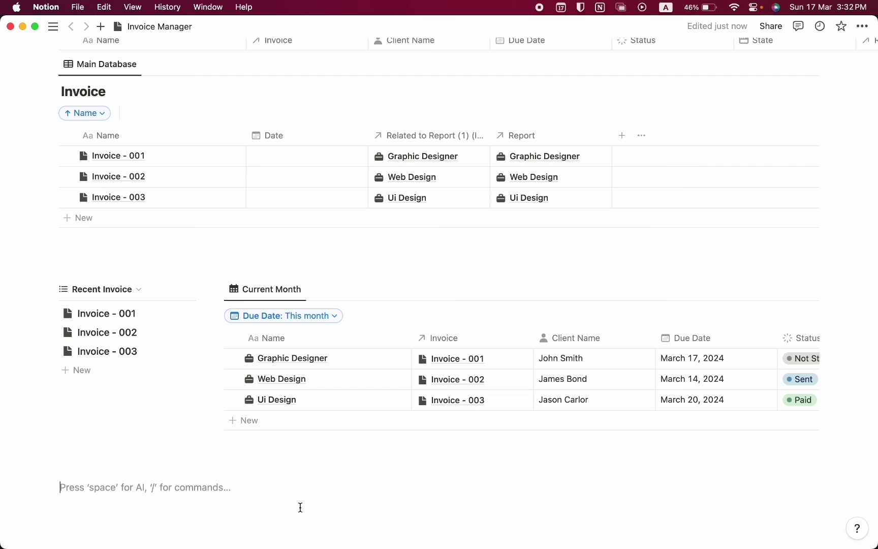
Add a Project Status line formatted as a Heading 3
text(Project Status)
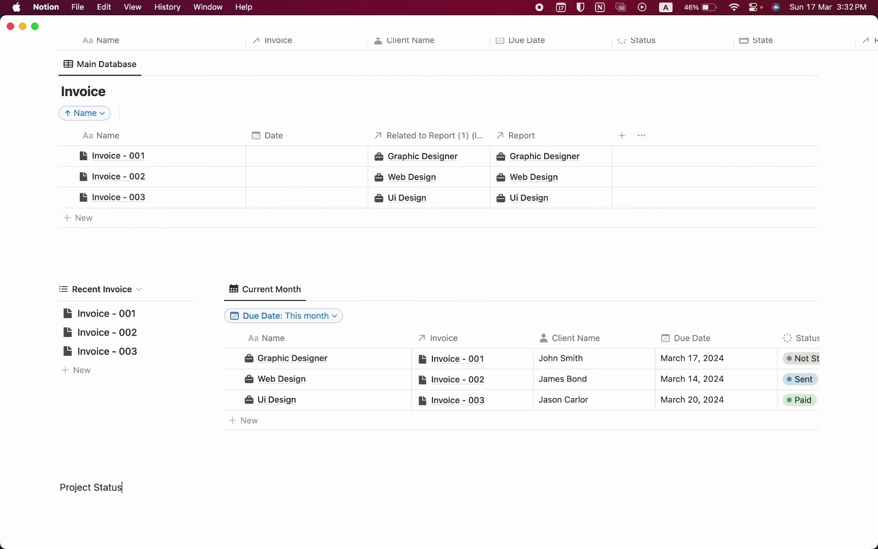
key(super+a)
click(95, 463)
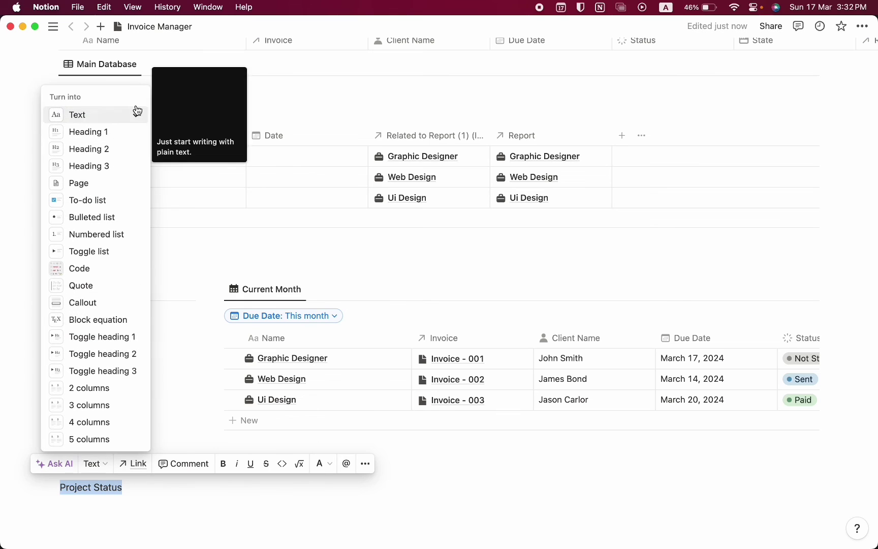
click(105, 166)
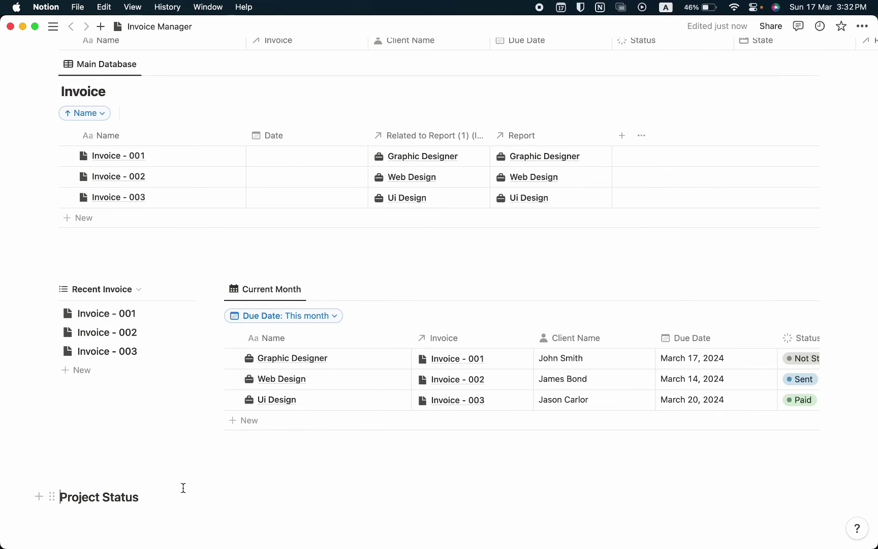
Duplicate the Main Database table without content and move the copy under Project Status
scroll(183, 489, up, 10)
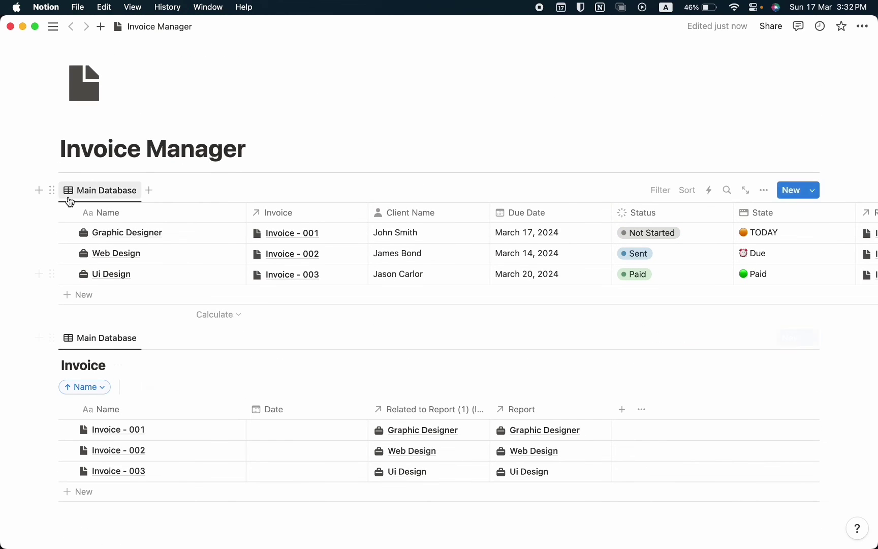
click(55, 190)
mouse_move(152, 89)
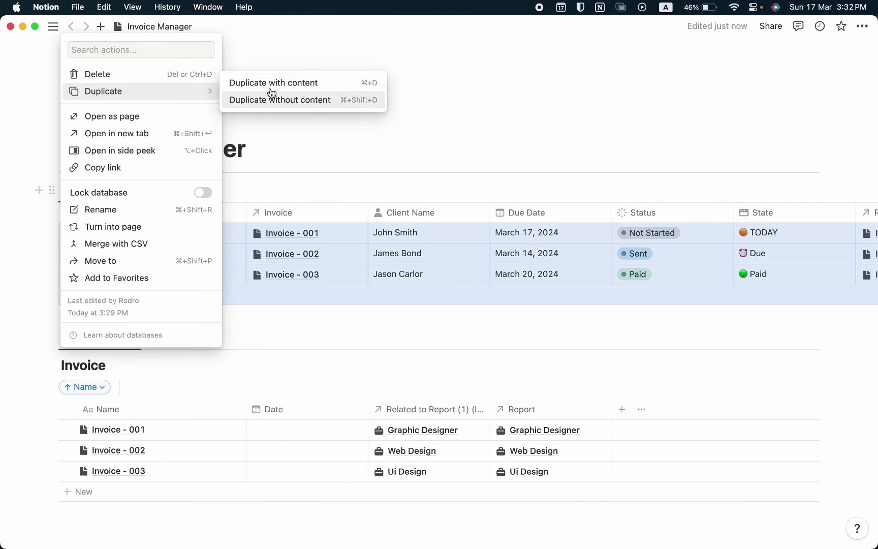
click(276, 97)
scroll(305, 313, down, 4)
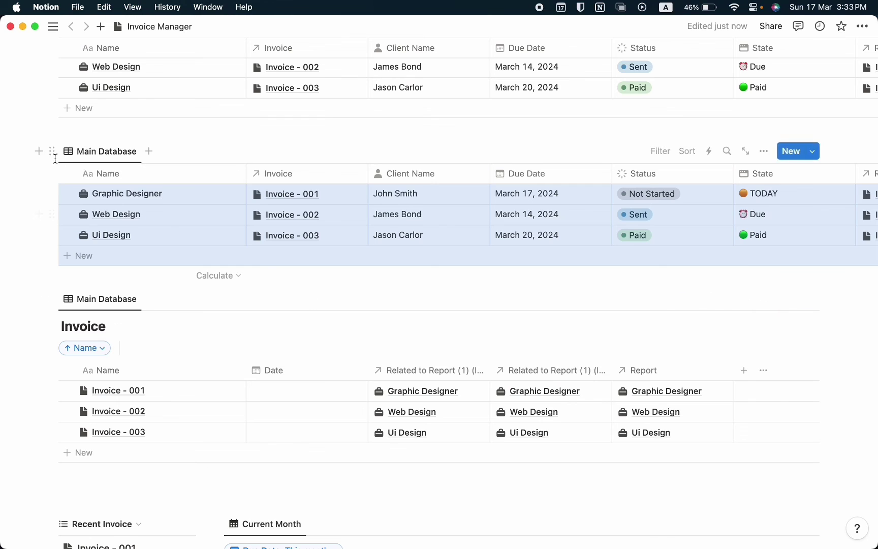
drag(52, 155, 178, 394)
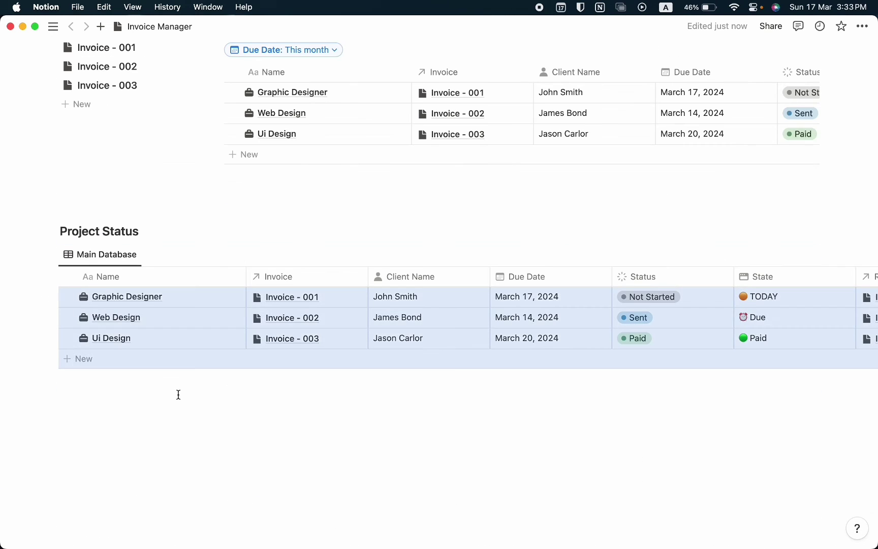
Turn the copied table into a Board layout with large cards
click(765, 254)
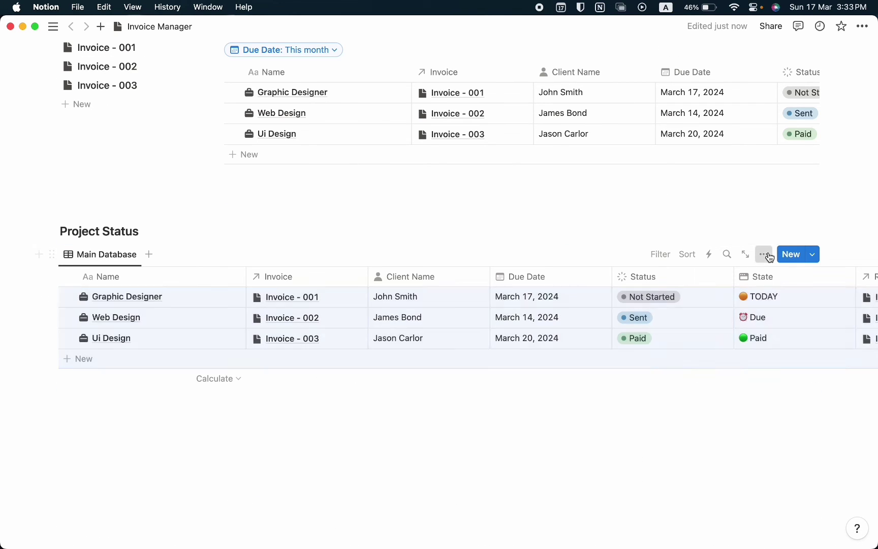
click(745, 331)
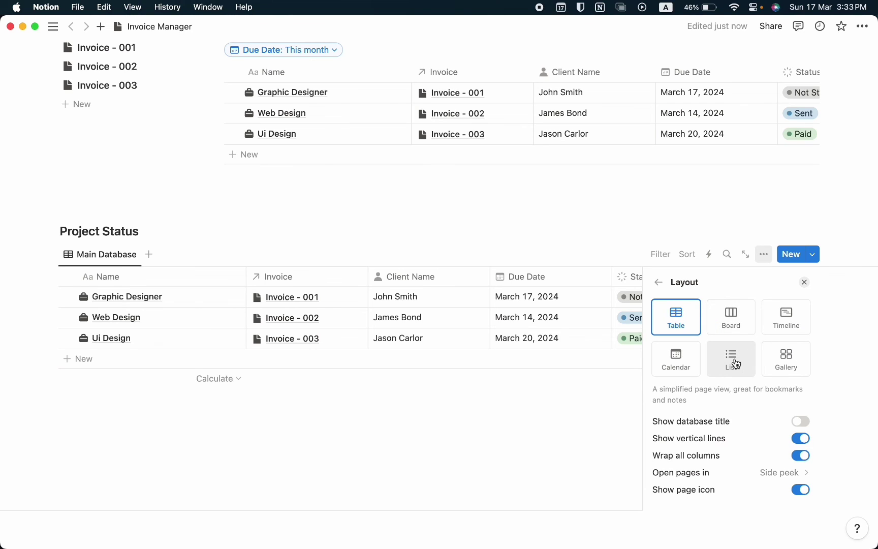
click(732, 326)
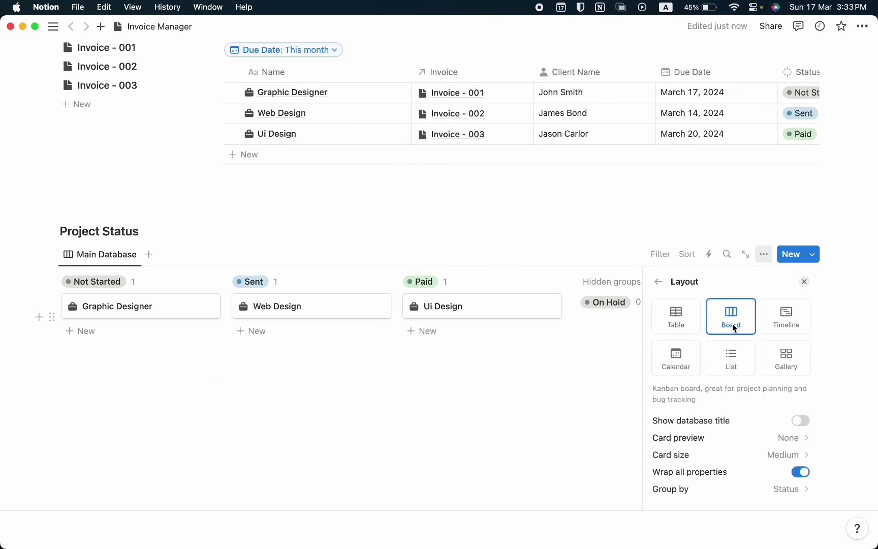
click(736, 459)
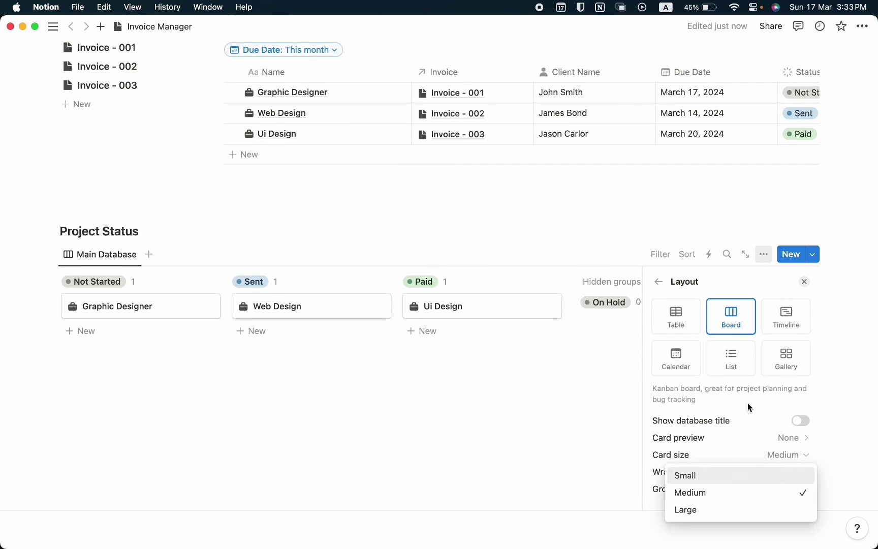
click(726, 509)
Show Client Name, Due Date, Status and State on the board cards
scroll(551, 419, up, 2)
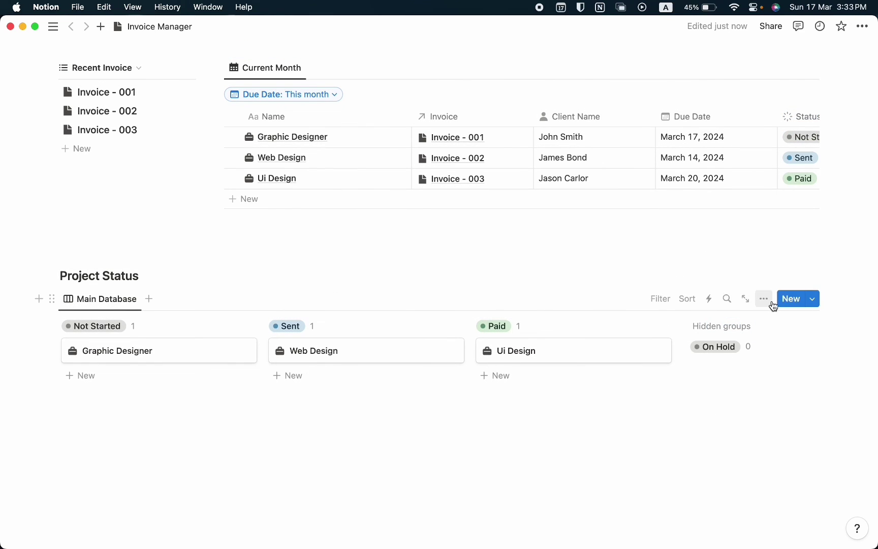
click(771, 302)
click(715, 336)
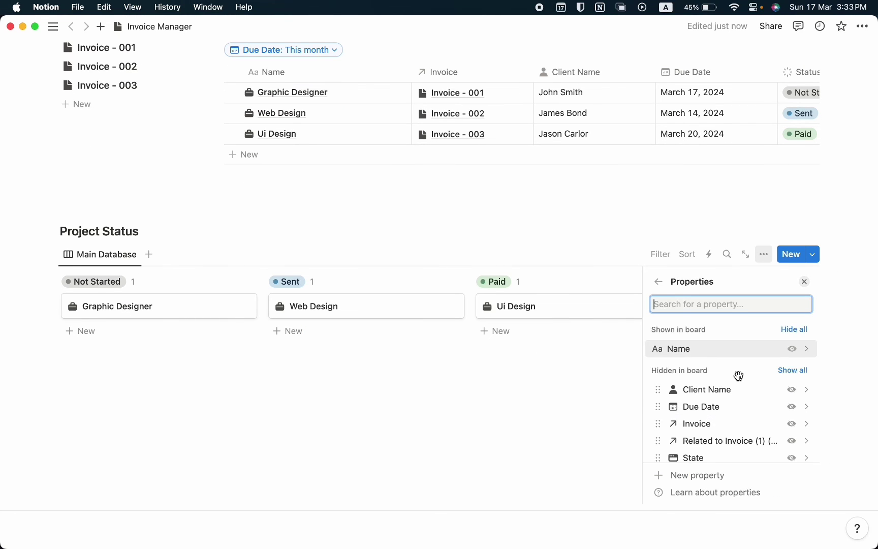
scroll(739, 376, down, 2)
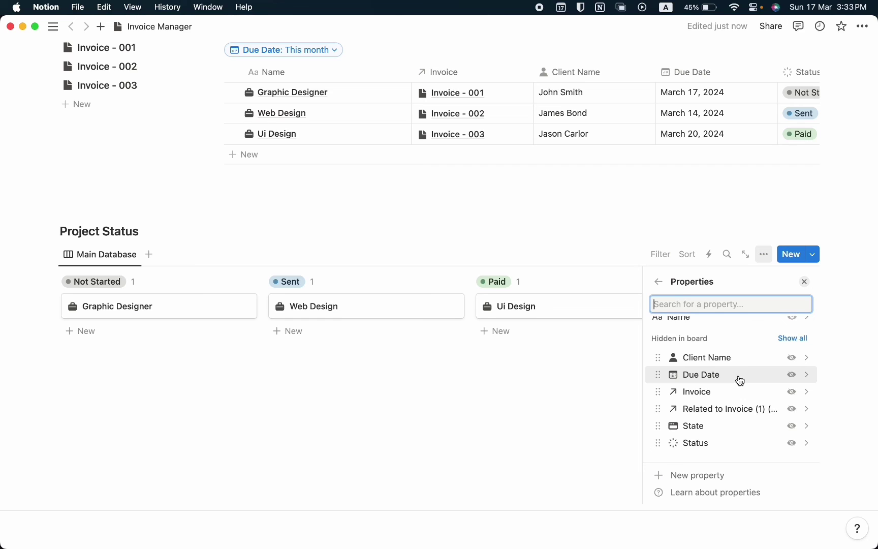
scroll(740, 381, up, 2)
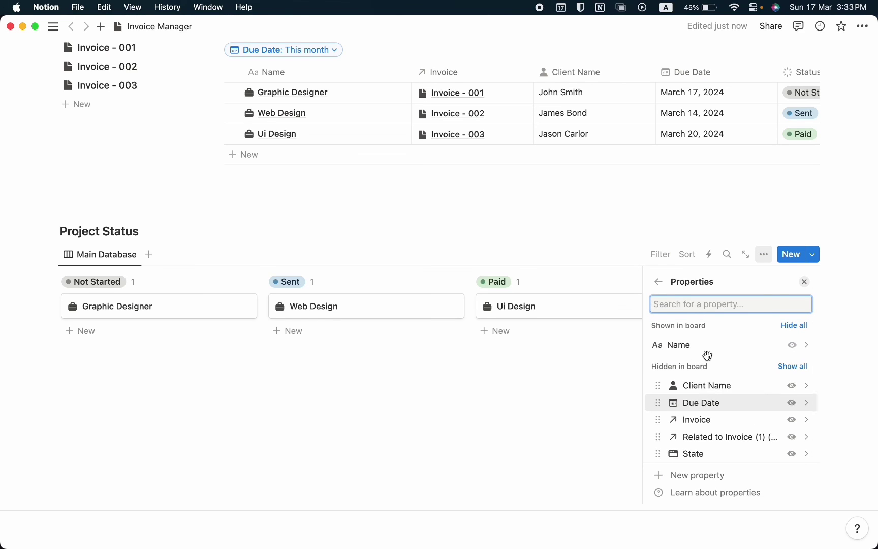
click(796, 387)
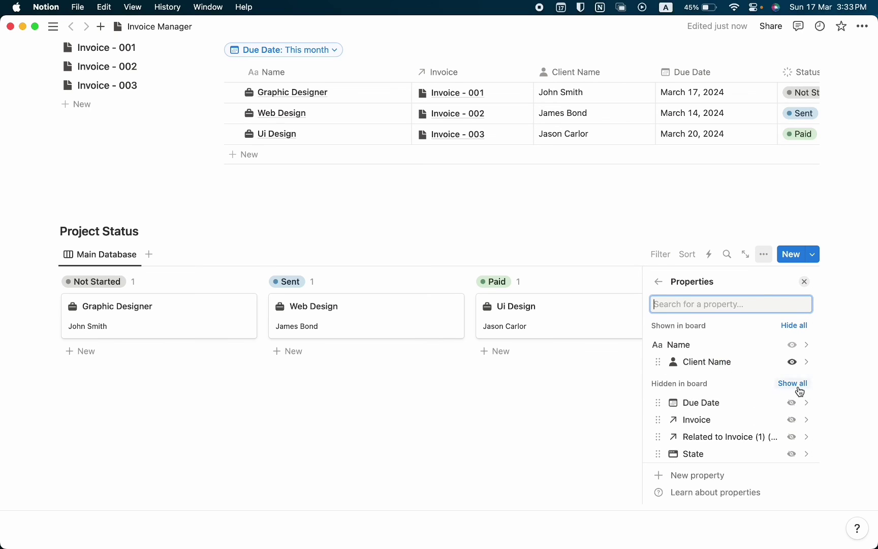
click(792, 402)
scroll(793, 426, down, 2)
click(792, 444)
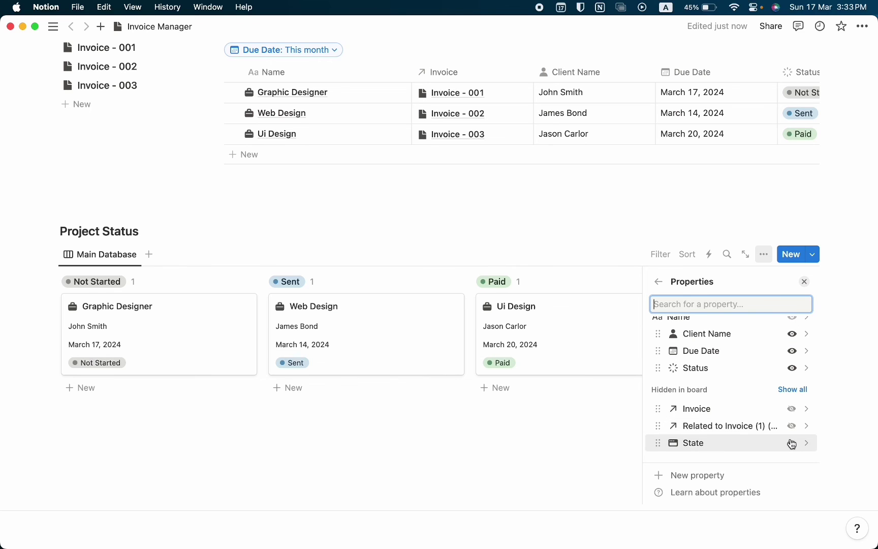
click(791, 443)
click(100, 223)
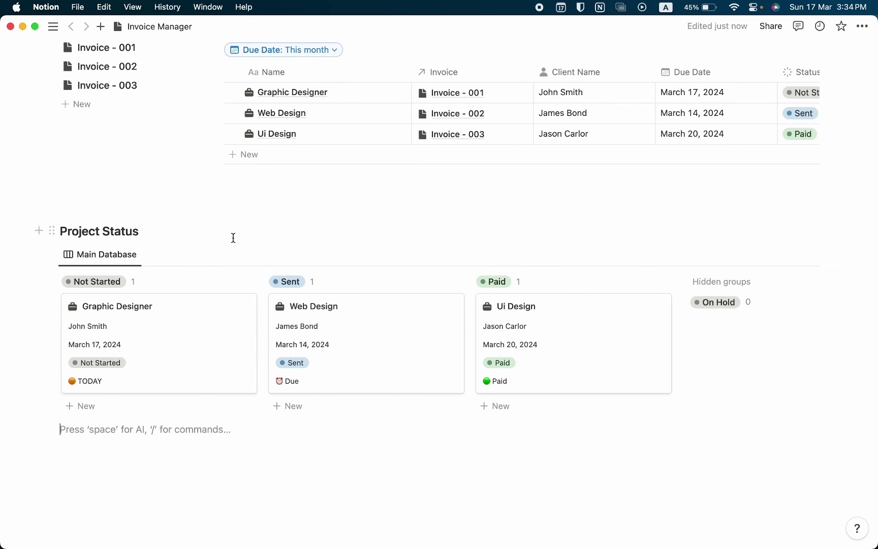
Rename the board view to Project Status and start a new line below the board
scroll(294, 333, up, 3)
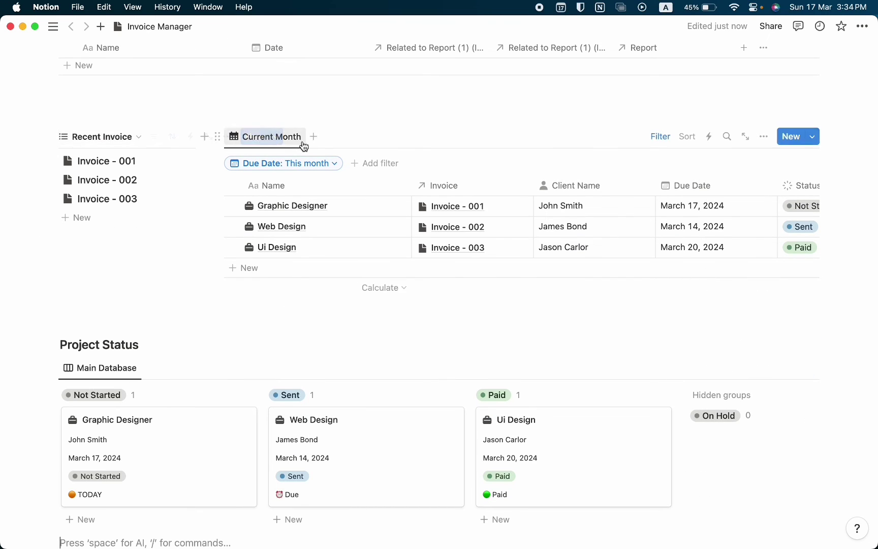
scroll(329, 460, down, 5)
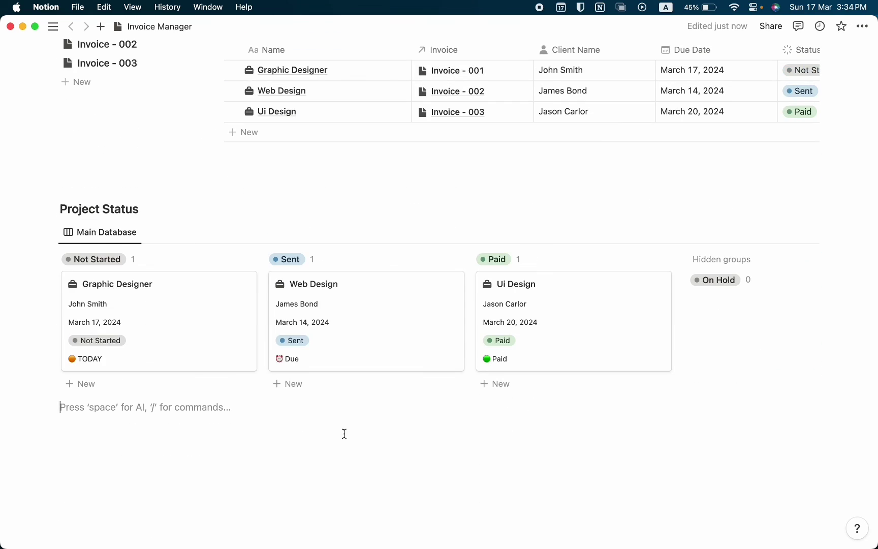
click(124, 232)
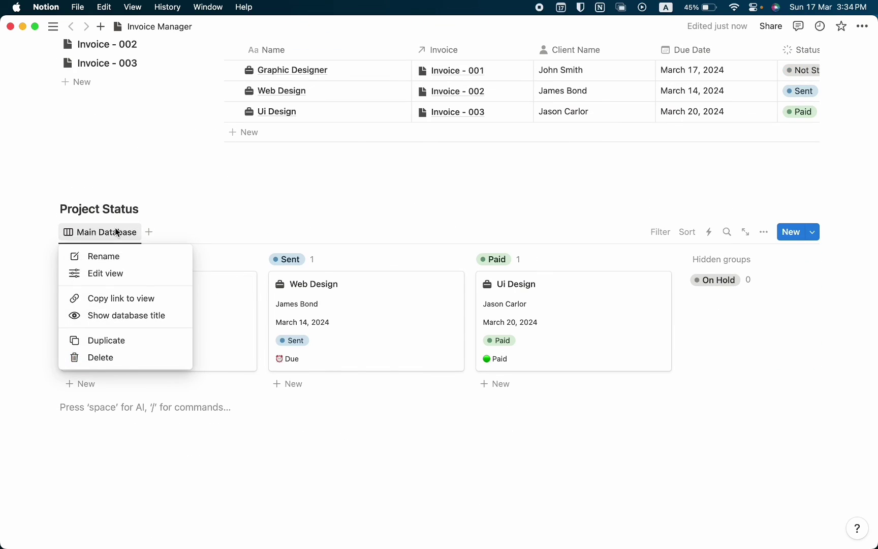
click(119, 256)
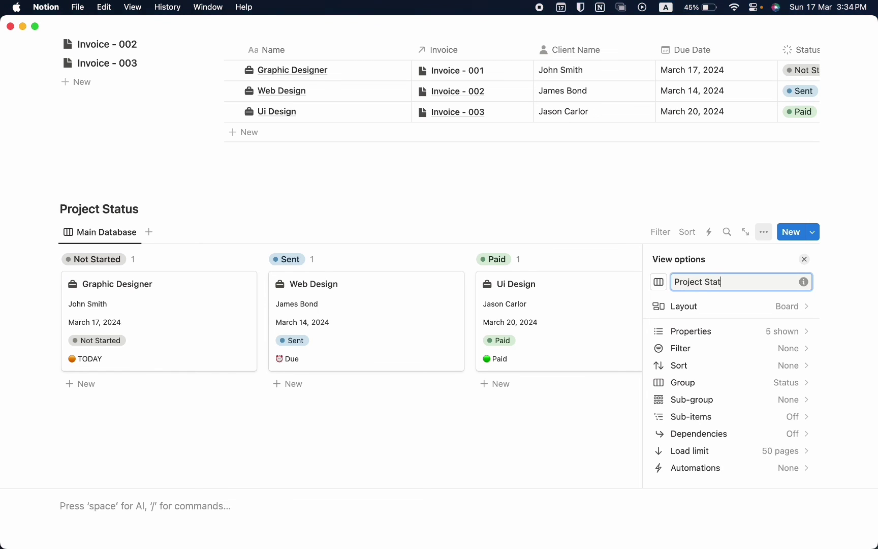
text(Project Status)
key(Return)
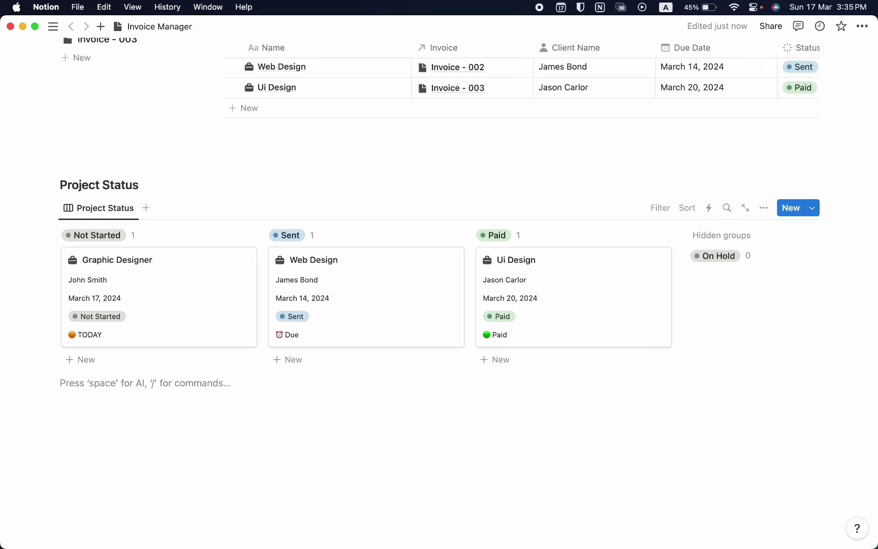
key(Return)
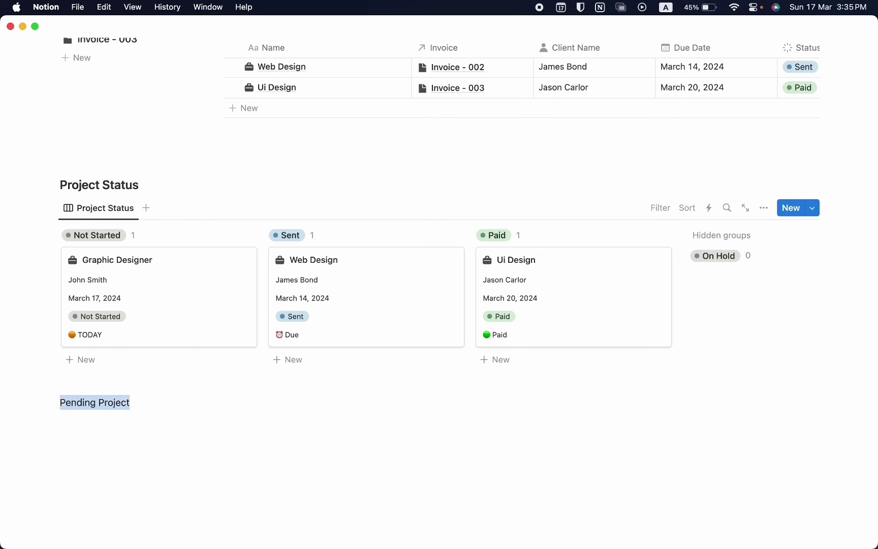
Make the Pending Project line a Heading 3
click(81, 385)
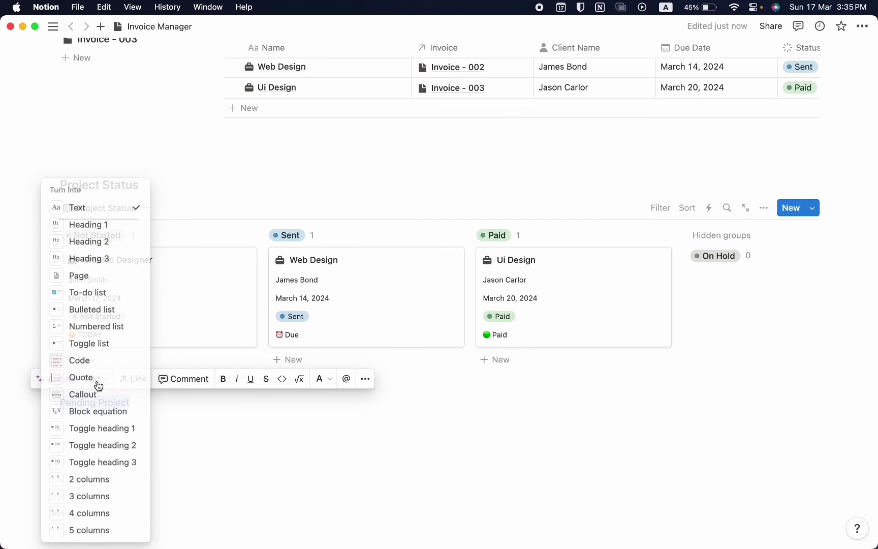
click(106, 256)
click(159, 461)
scroll(158, 463, up, 15)
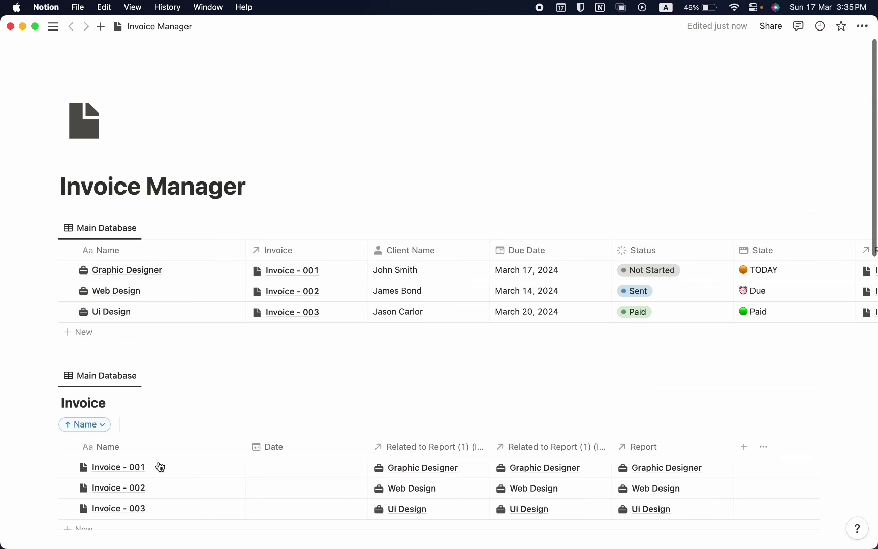
Duplicate the Main Database with its content and drag the copy under Pending Project
click(53, 228)
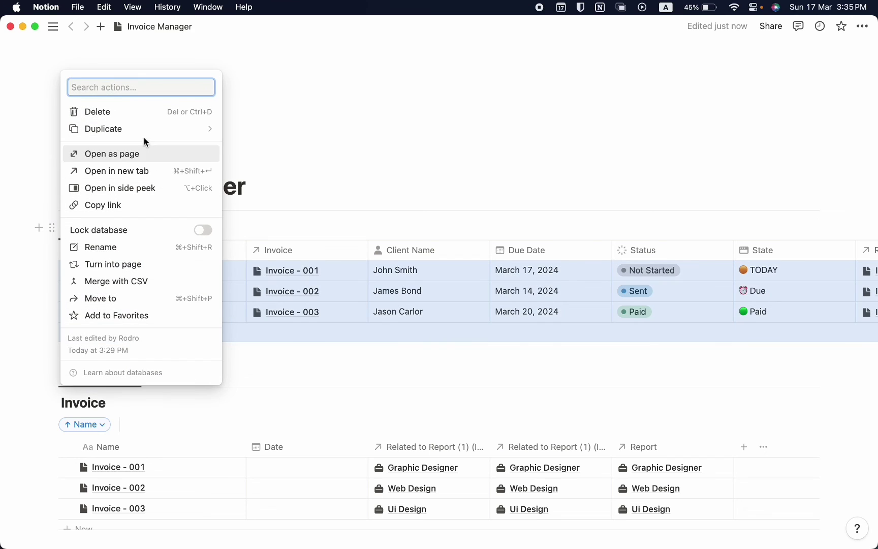
mouse_move(144, 130)
click(288, 120)
scroll(356, 357, down, 3)
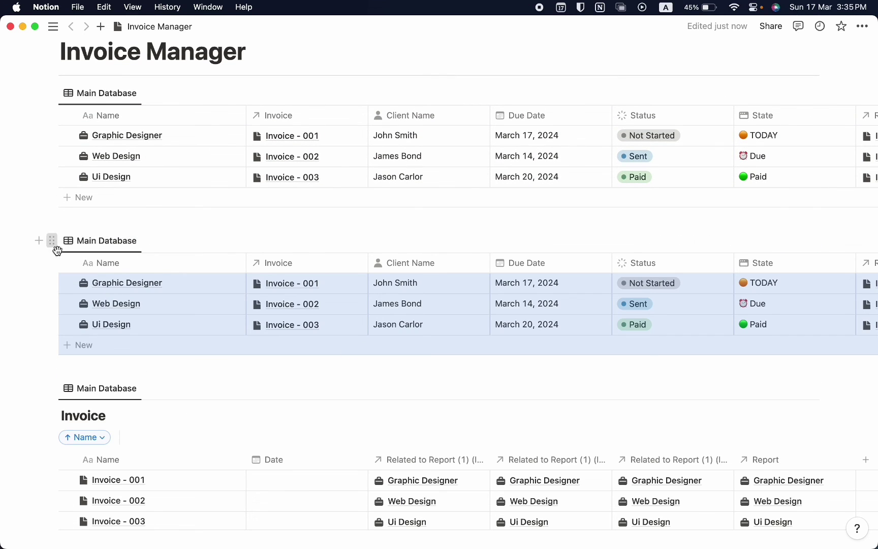
scroll(77, 356, down, 10)
drag(52, 240, 83, 391)
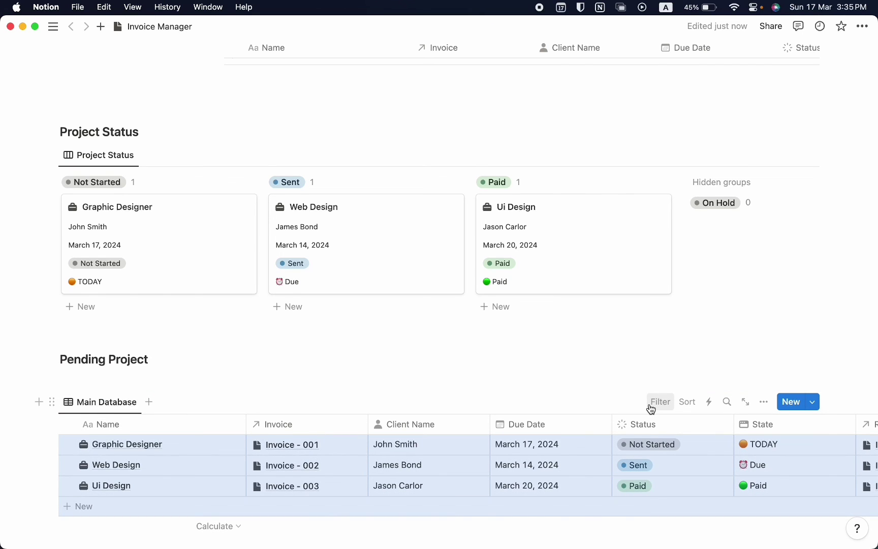
Filter the Pending Project table to To-do and In progress statuses
click(650, 402)
click(637, 354)
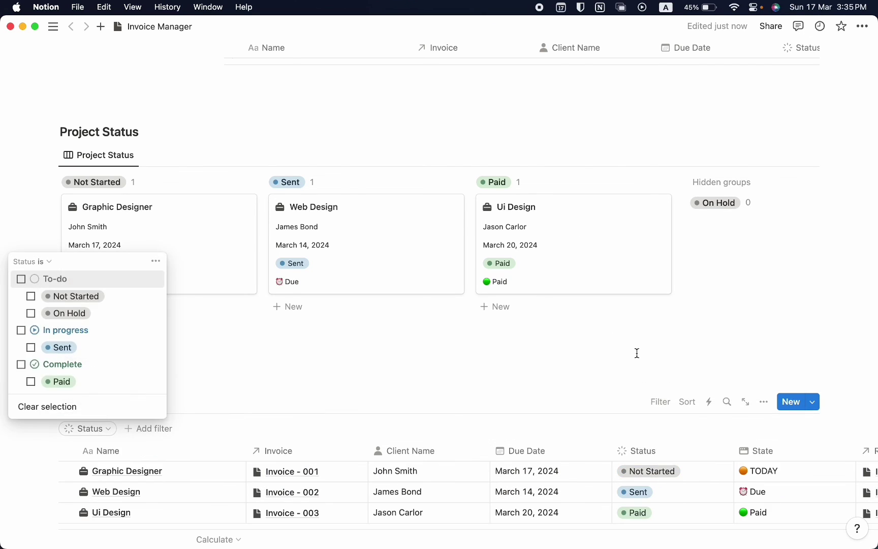
click(21, 279)
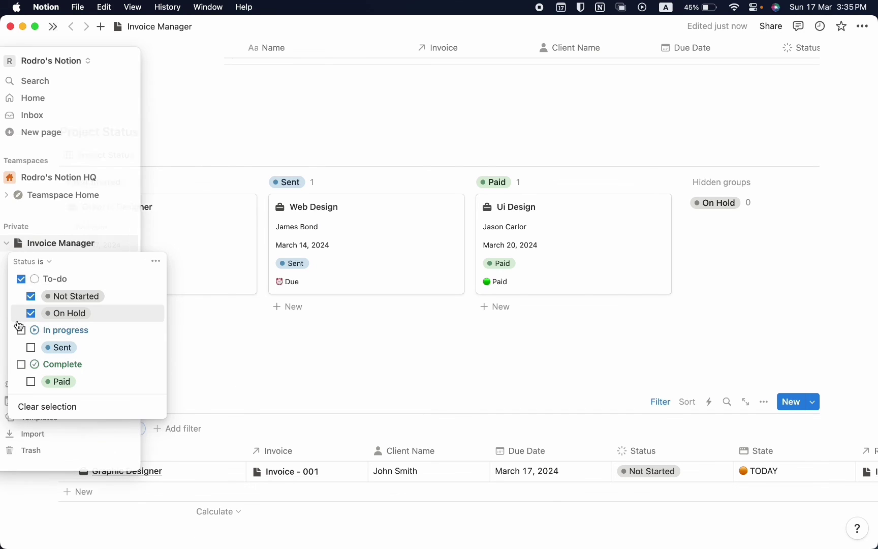
click(20, 329)
click(433, 365)
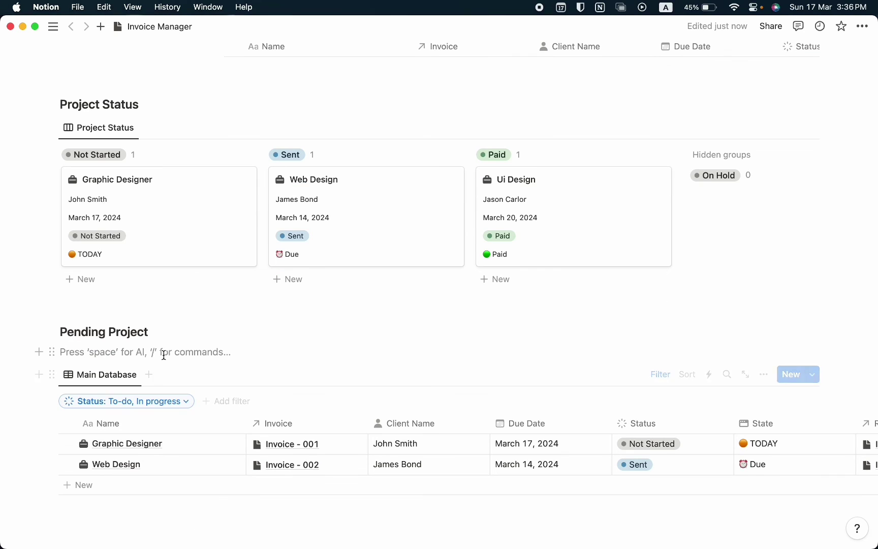
Rename the table view to Awating and give it a half-circle icon
click(122, 374)
click(118, 401)
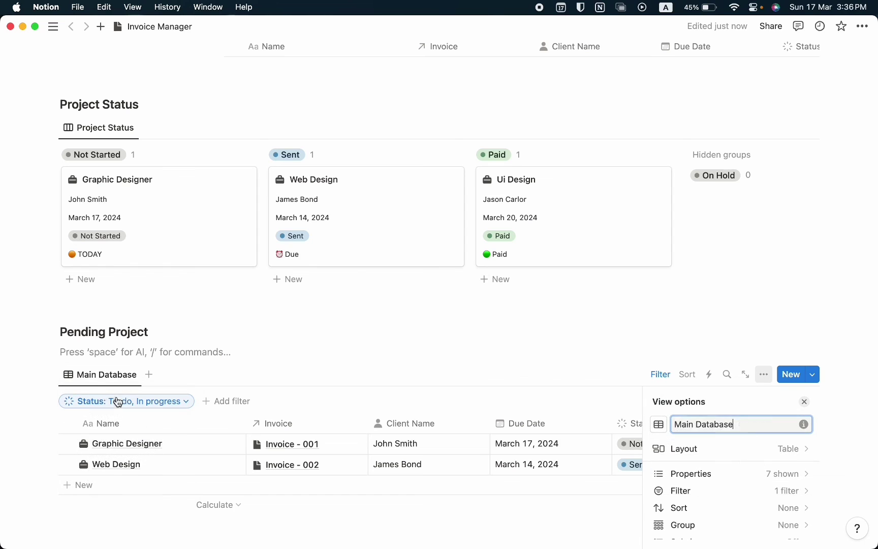
key(super+a)
text(Aw)
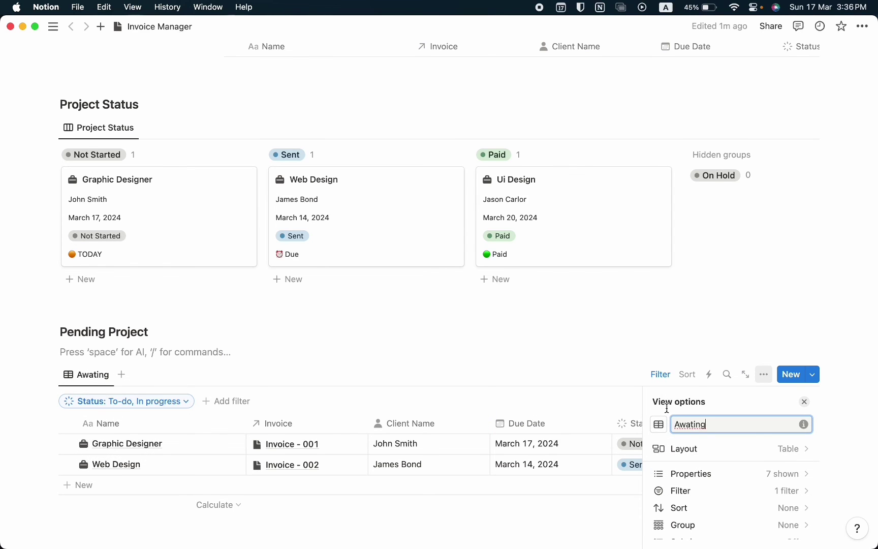
click(658, 425)
click(619, 384)
click(635, 449)
Hide the related-invoice column from this view
scroll(638, 447, right, 5)
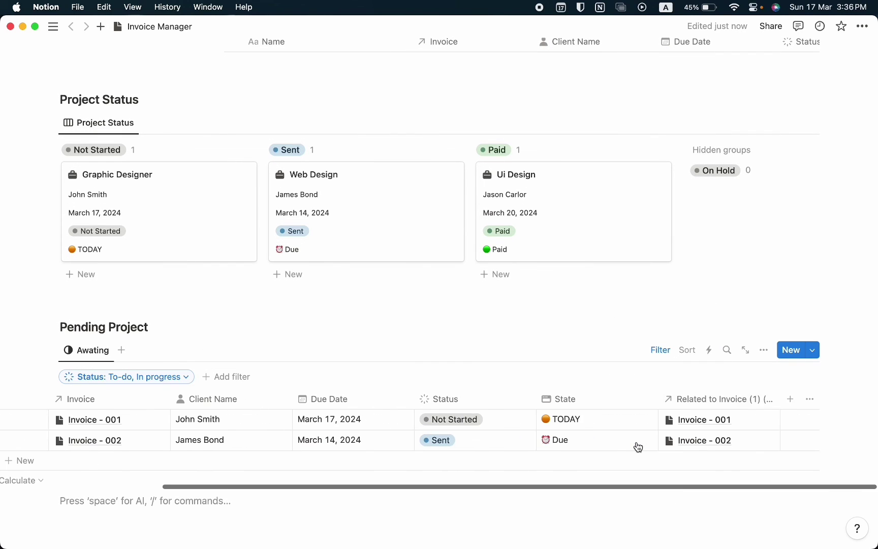
click(719, 399)
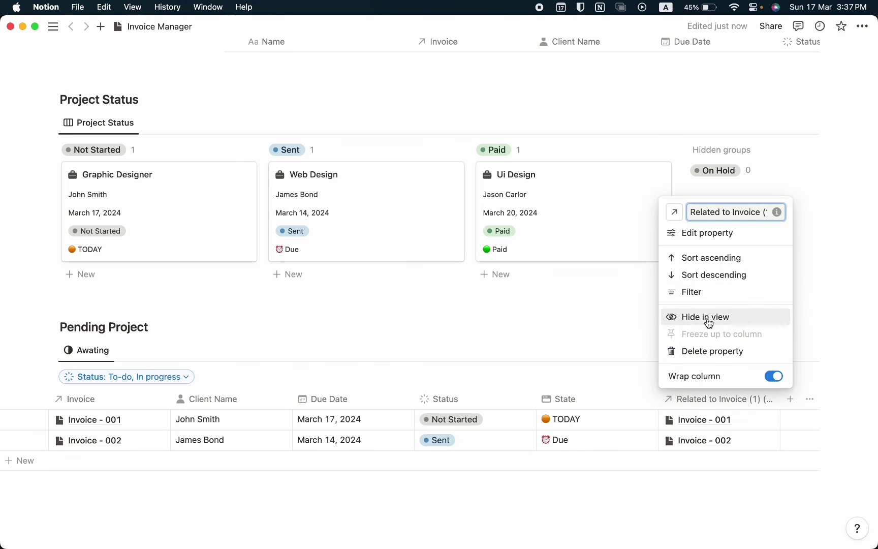
click(709, 316)
scroll(473, 396, left, 3)
scroll(448, 365, up, 10)
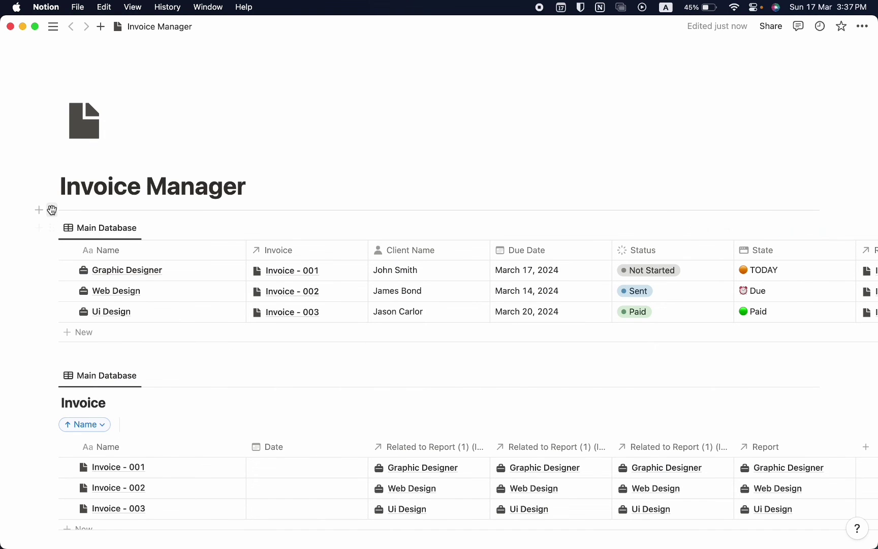
Create a Database sub-page with a database icon above the table
click(39, 210)
click(112, 215)
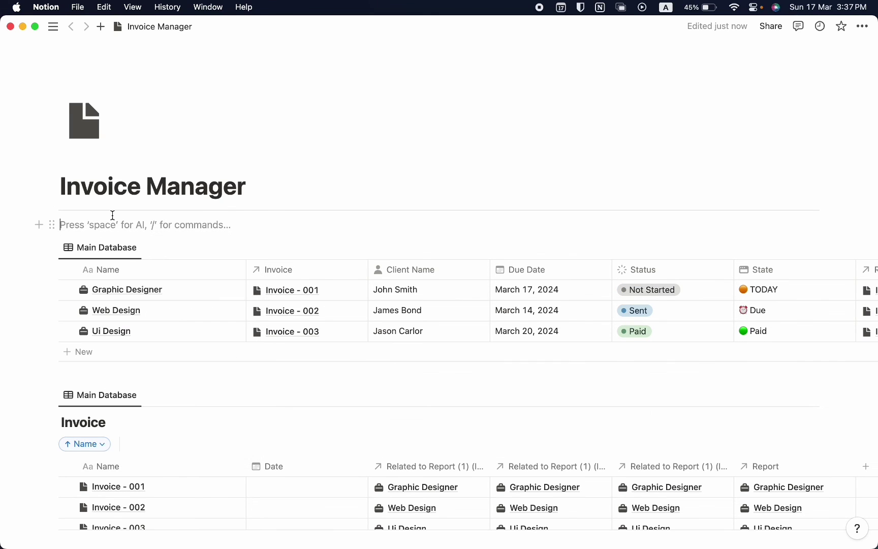
text(/)
key(Down)
key(Return)
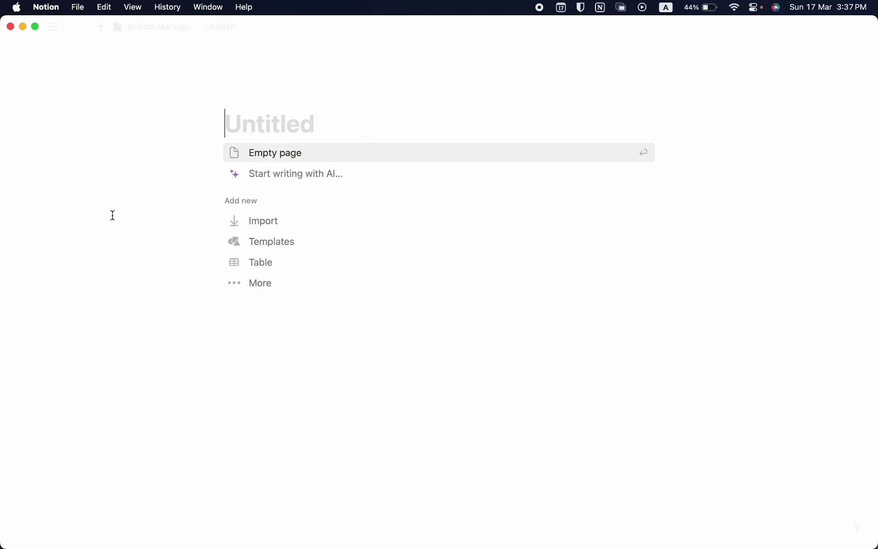
text(Database)
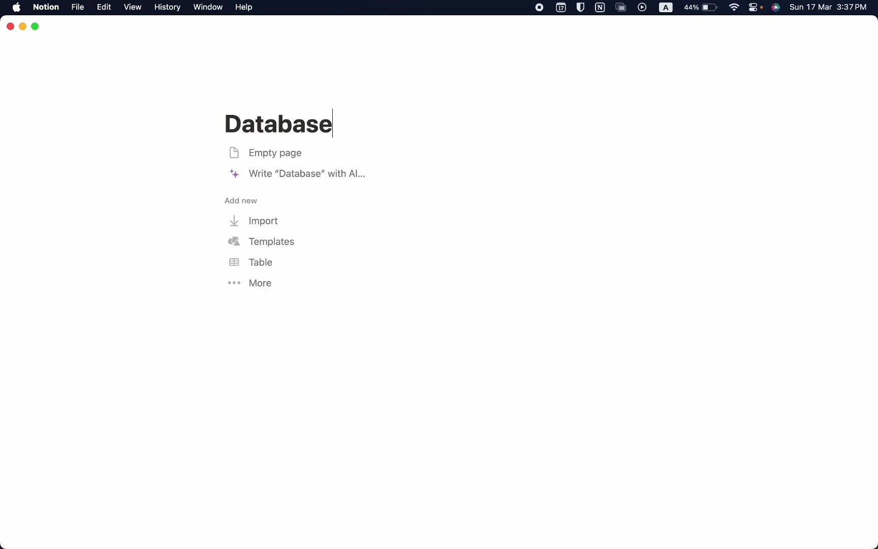
click(239, 96)
click(180, 158)
click(139, 235)
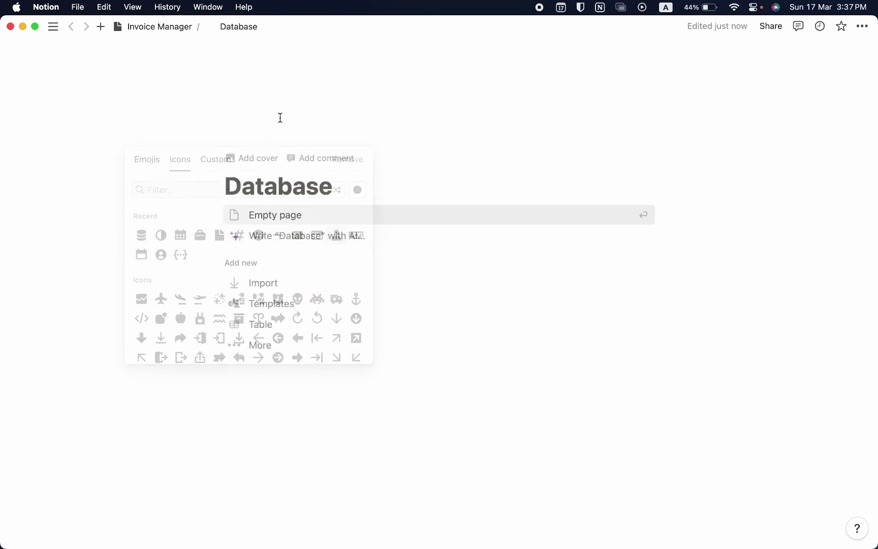
click(154, 26)
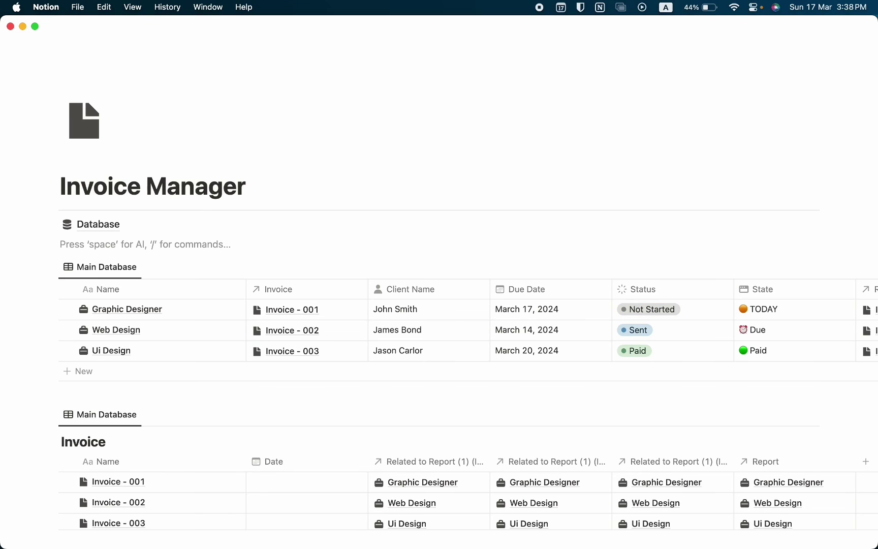
Add a Report sub-page with a briefcase icon below the Database link
click(61, 244)
text(/page)
key(Return)
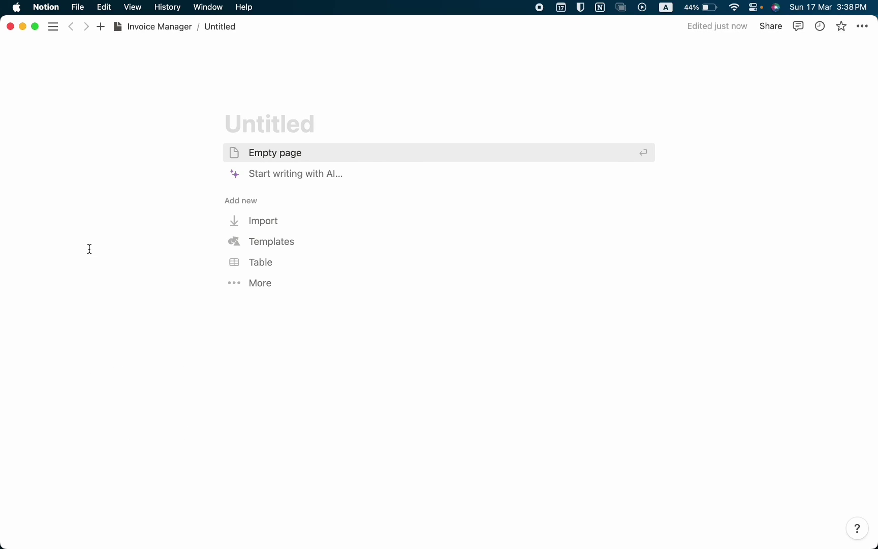
text(Report)
click(248, 96)
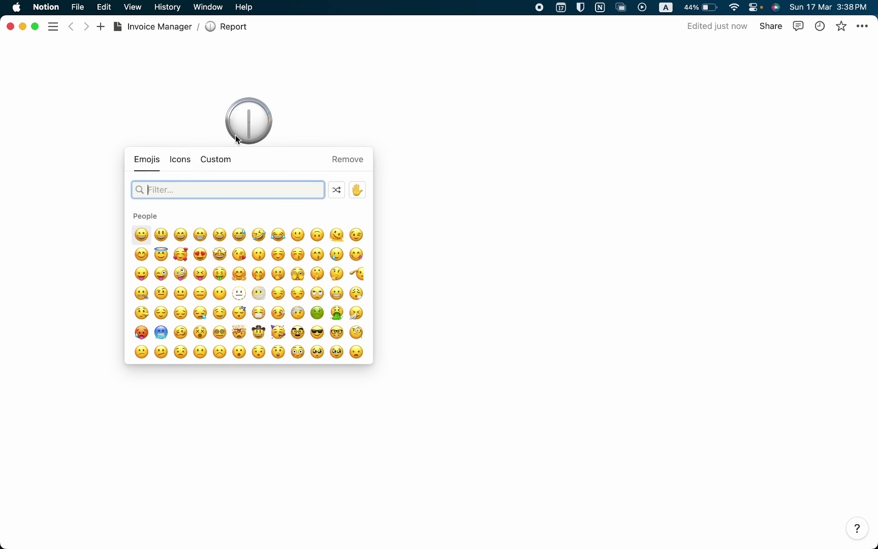
click(167, 165)
click(141, 235)
click(158, 26)
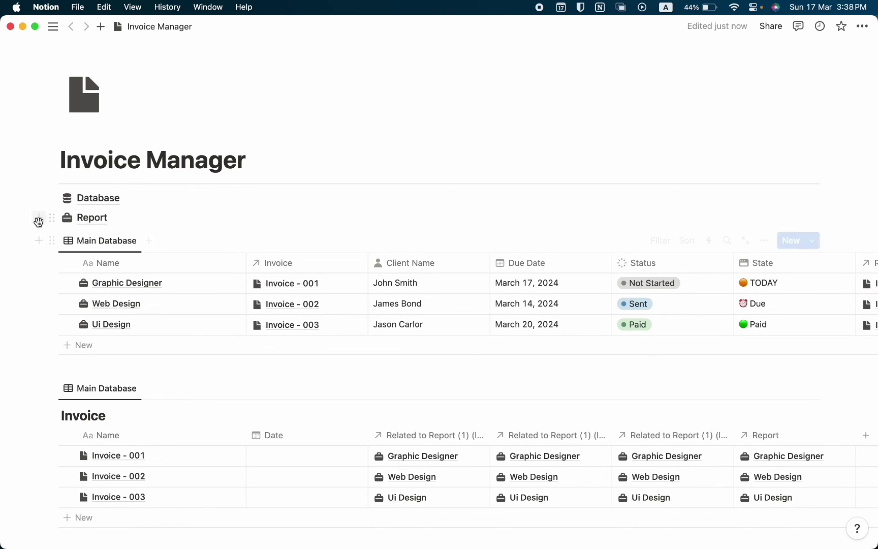
Add an Invoice sub-page with a document icon below the Report link
click(39, 220)
text(/)
key(Down)
key(Return)
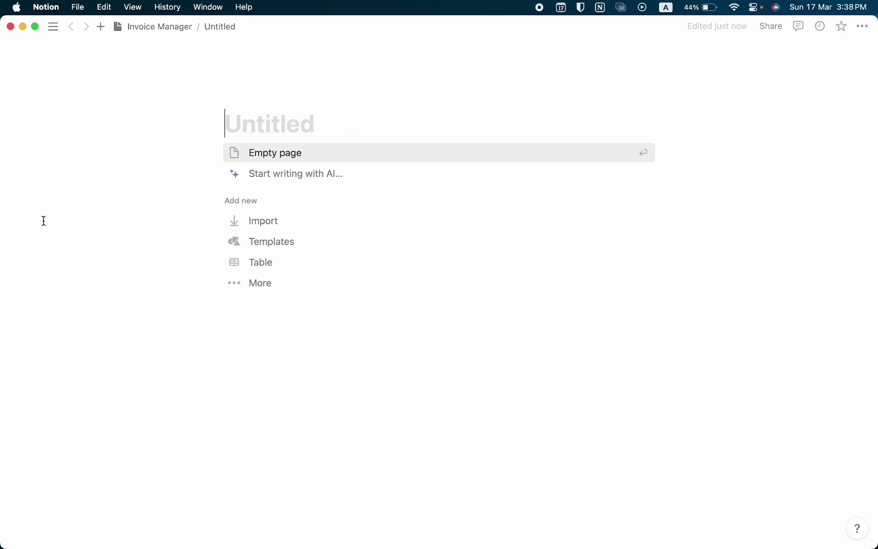
text(Invoice)
click(245, 108)
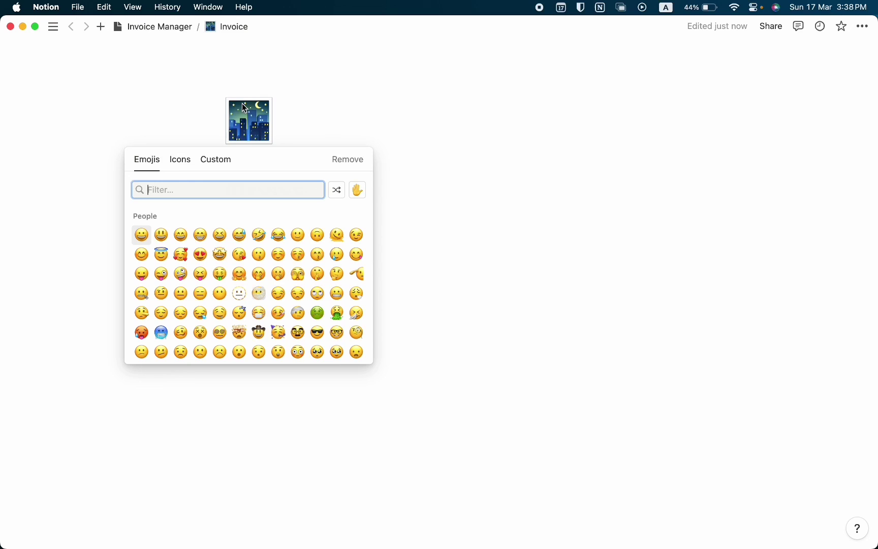
click(179, 162)
click(220, 235)
key(super+bracketleft)
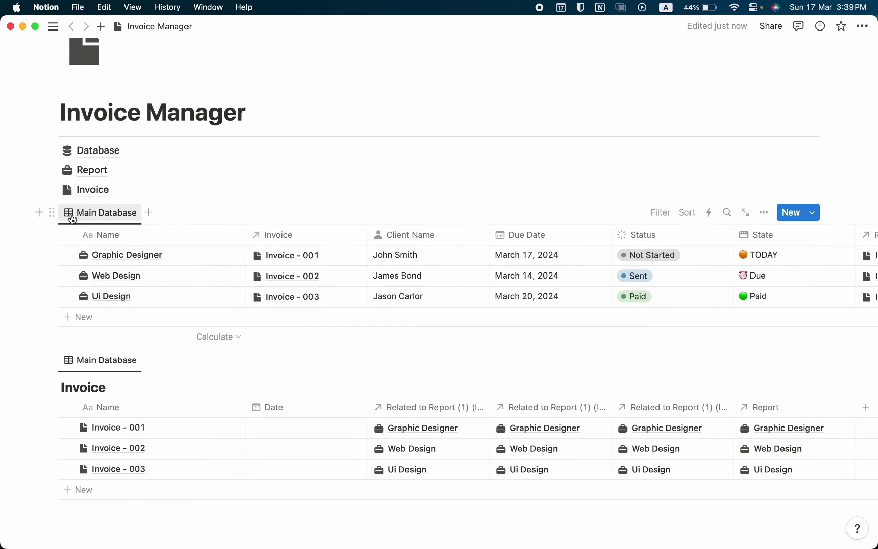
Rename the first table view to Main Database (Report) and move it into the Report page
click(96, 217)
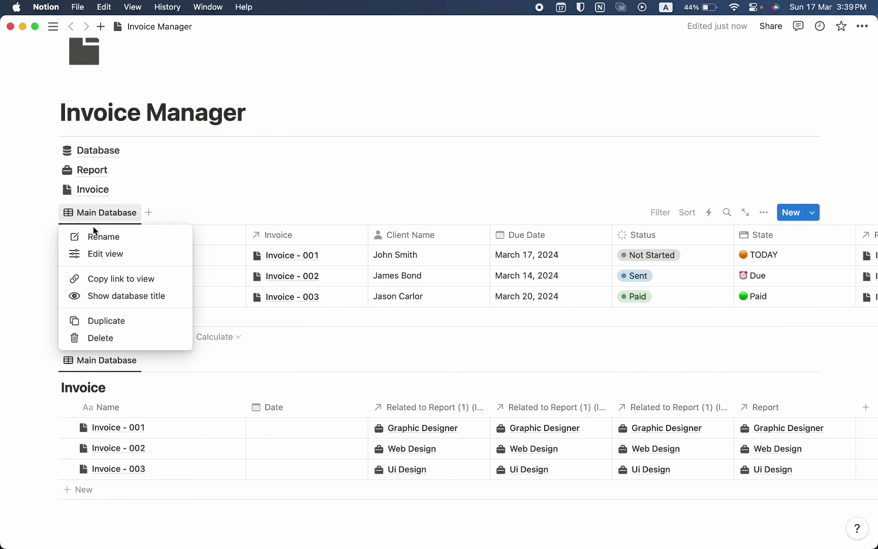
click(94, 233)
text(()
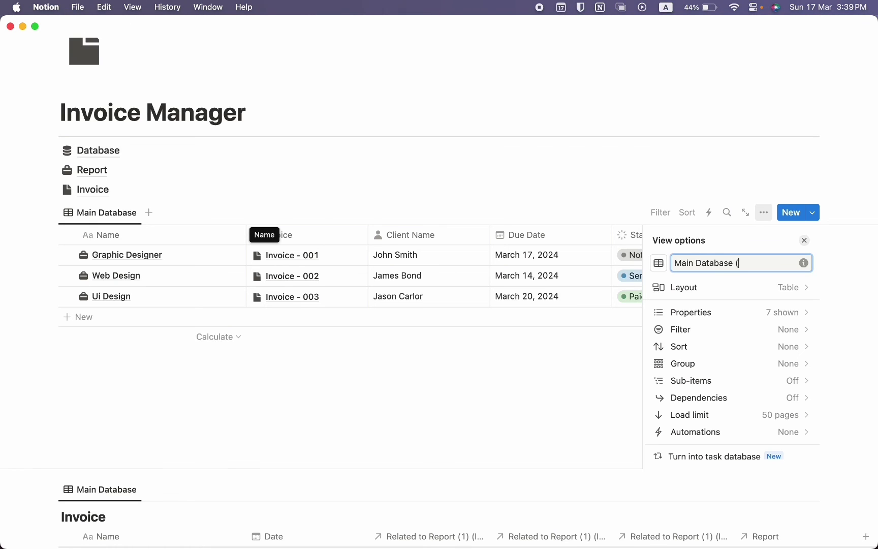
text(Report))
key(Return)
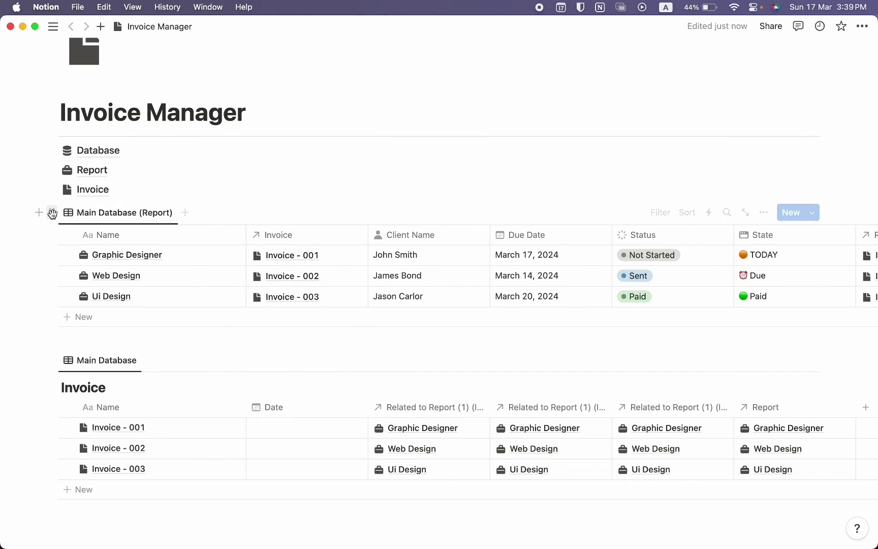
drag(52, 213, 81, 174)
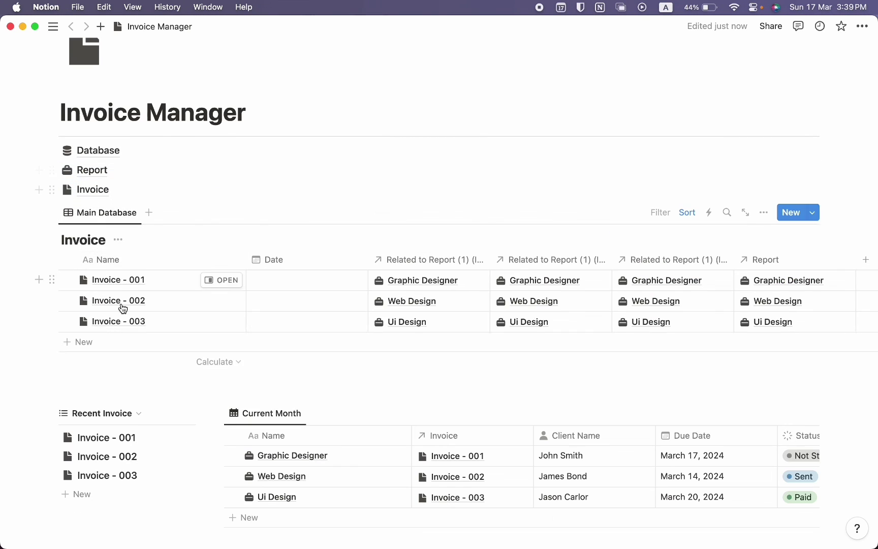
Rename the remaining view to Main Database (Invoice) and move it into the Invoice page
click(110, 217)
click(104, 237)
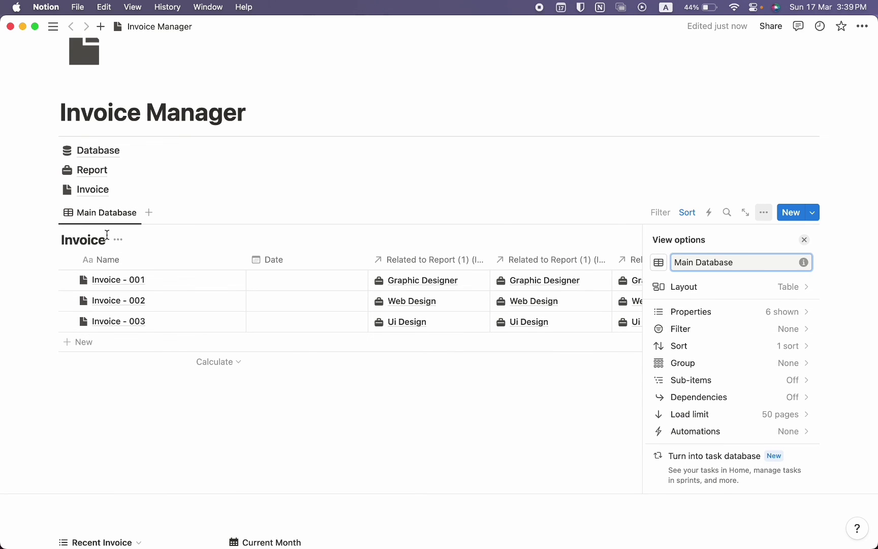
text((Invoice))
key(Return)
drag(49, 212, 81, 152)
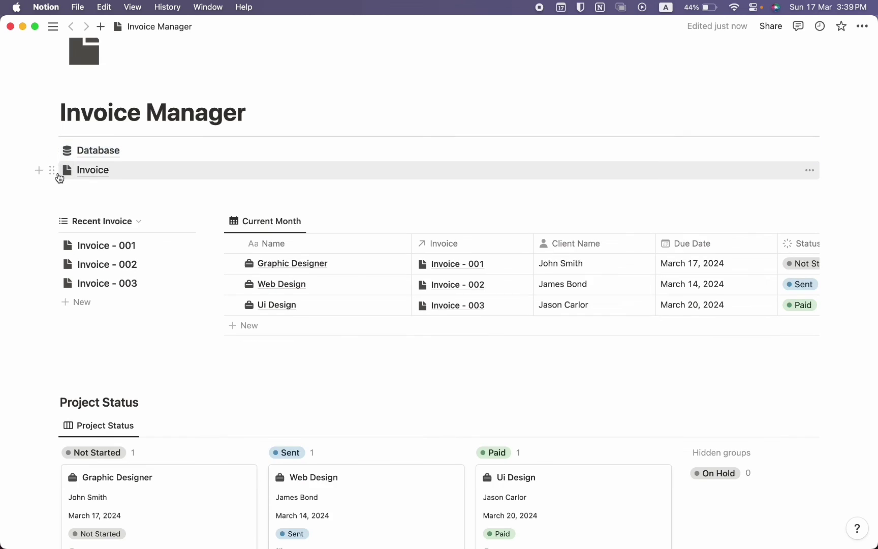